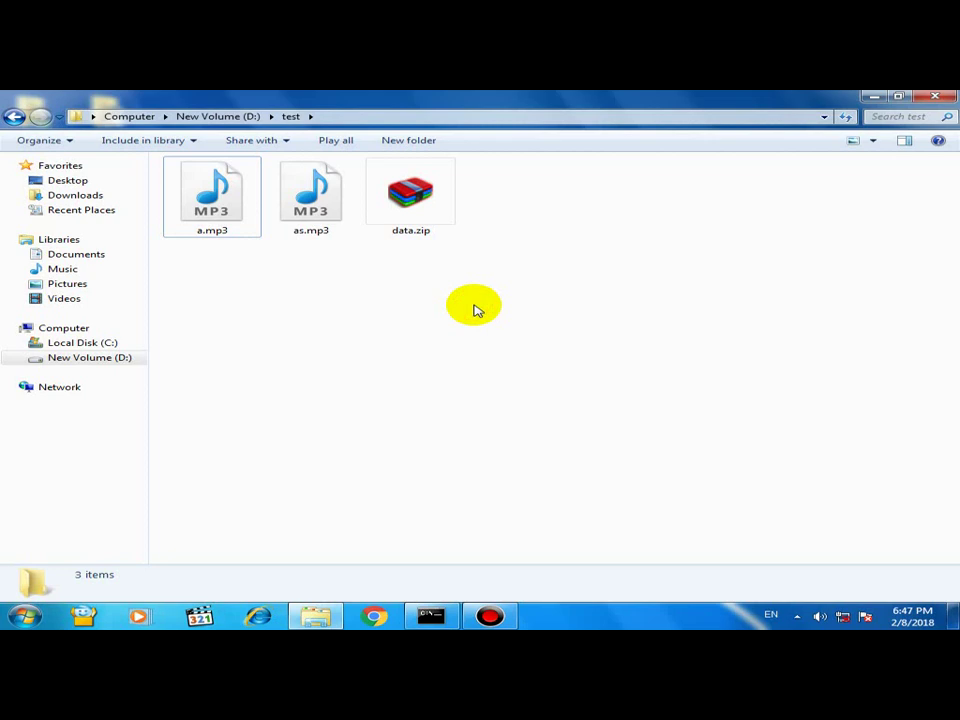
Refresh the test folder, play as.mp3 and minimize the player
right_click(476, 309)
click(524, 361)
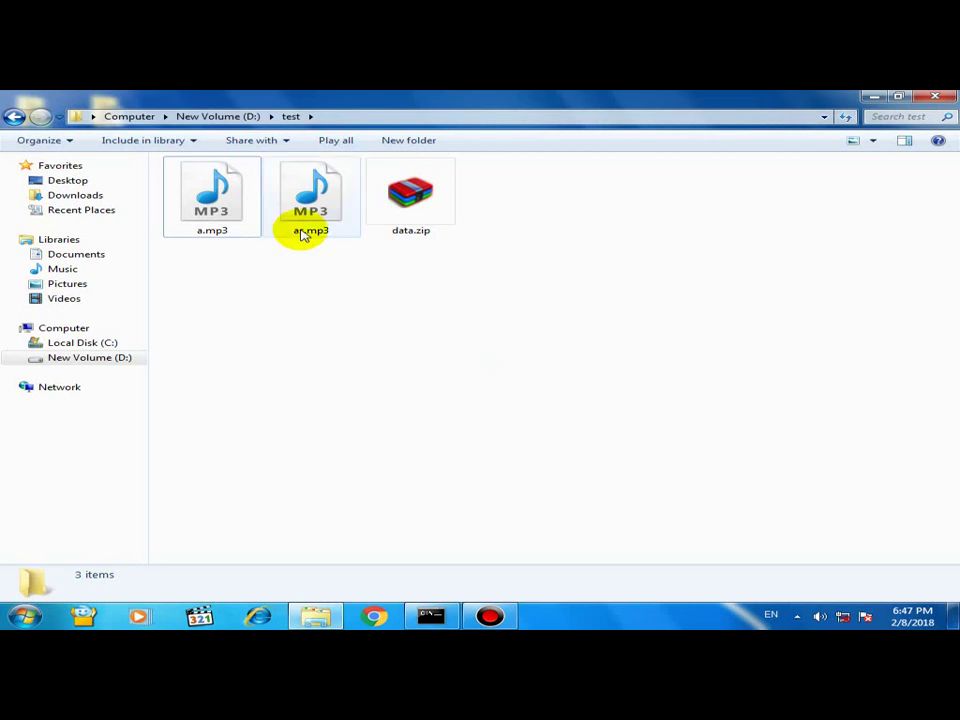
click(304, 231)
double_click(304, 231)
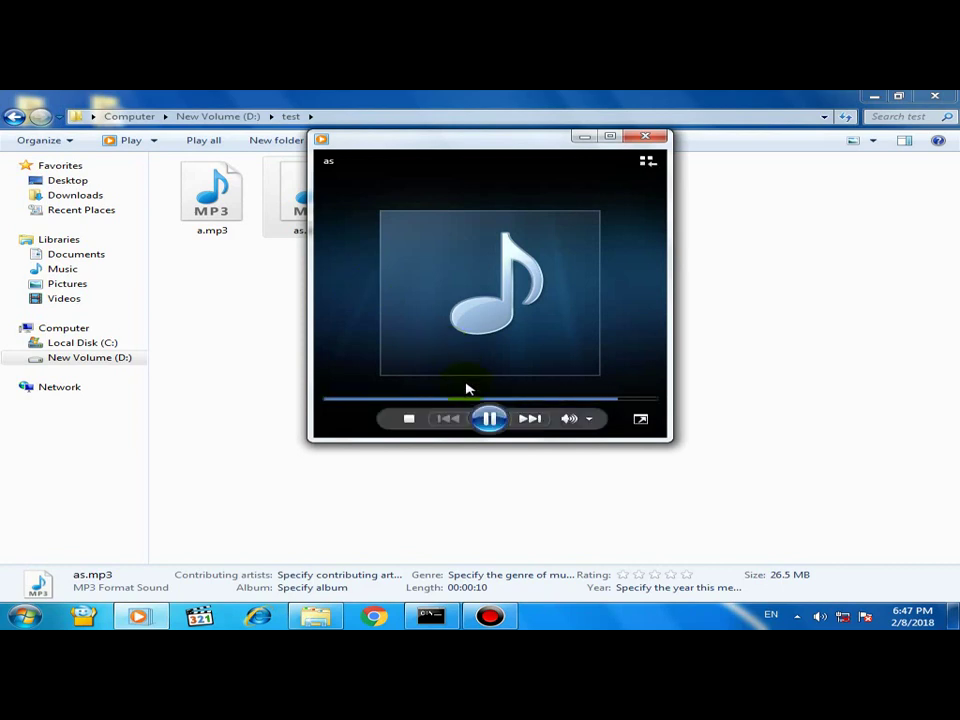
click(585, 136)
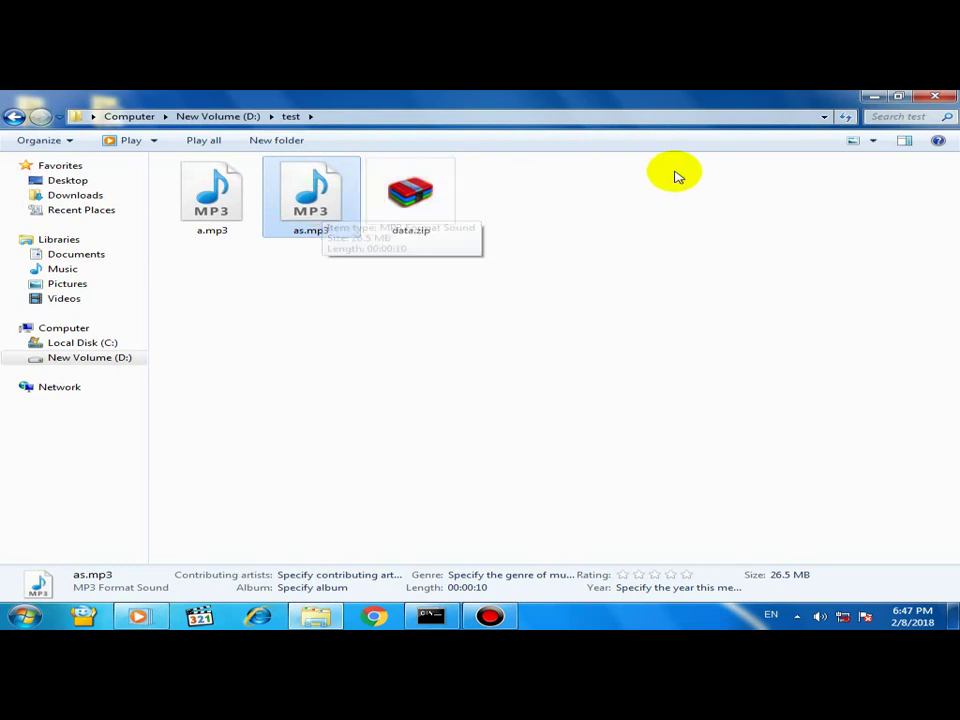
Switch the test folder's file listing to the Details view
click(873, 142)
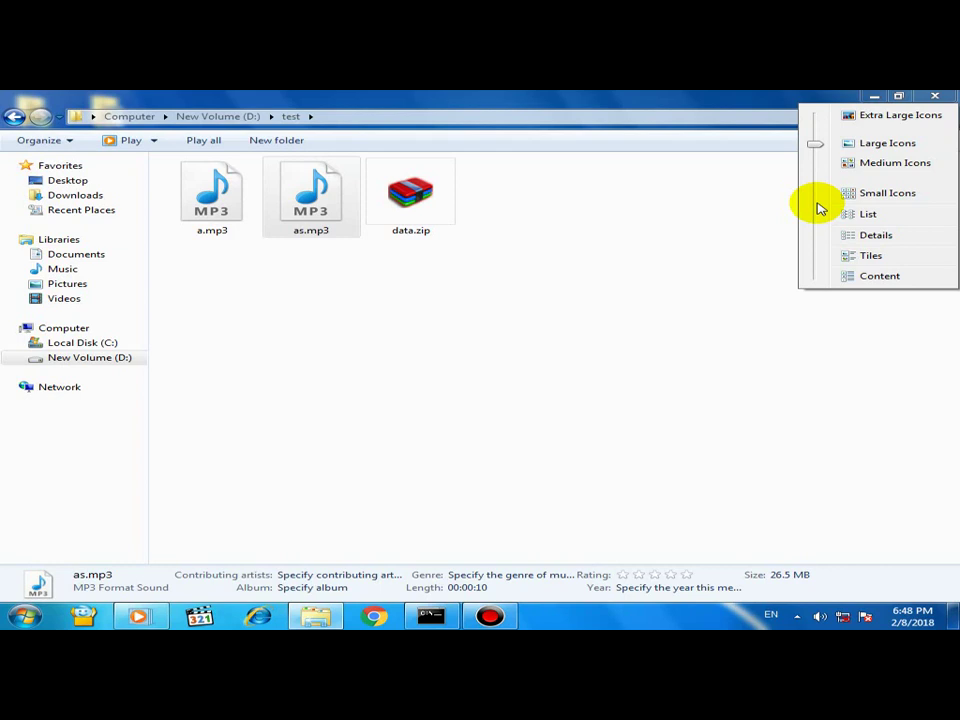
click(724, 199)
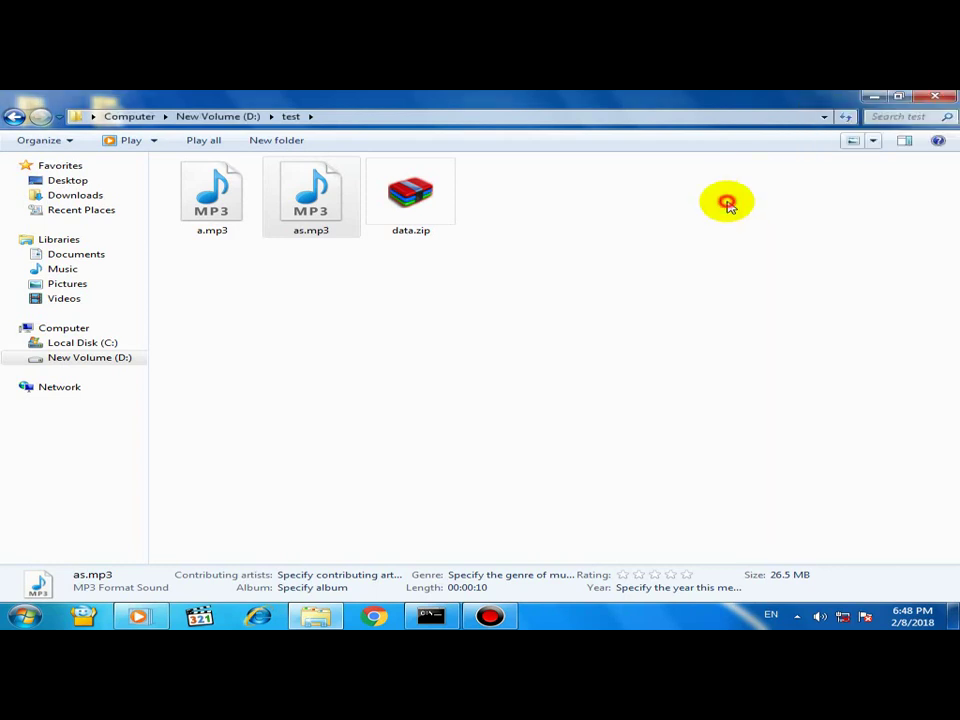
click(874, 143)
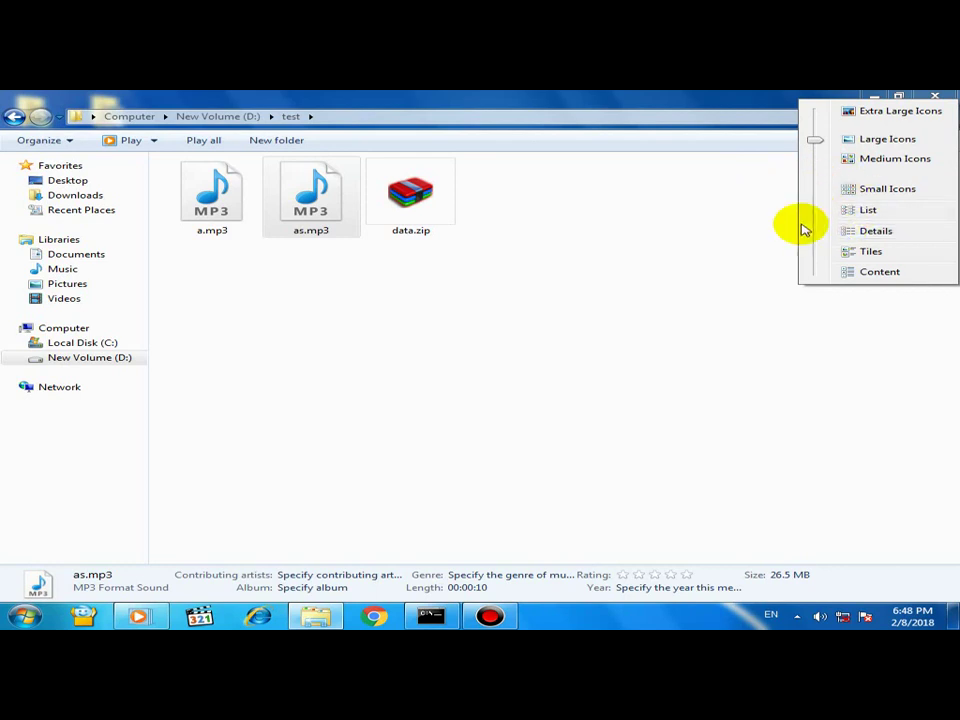
click(870, 233)
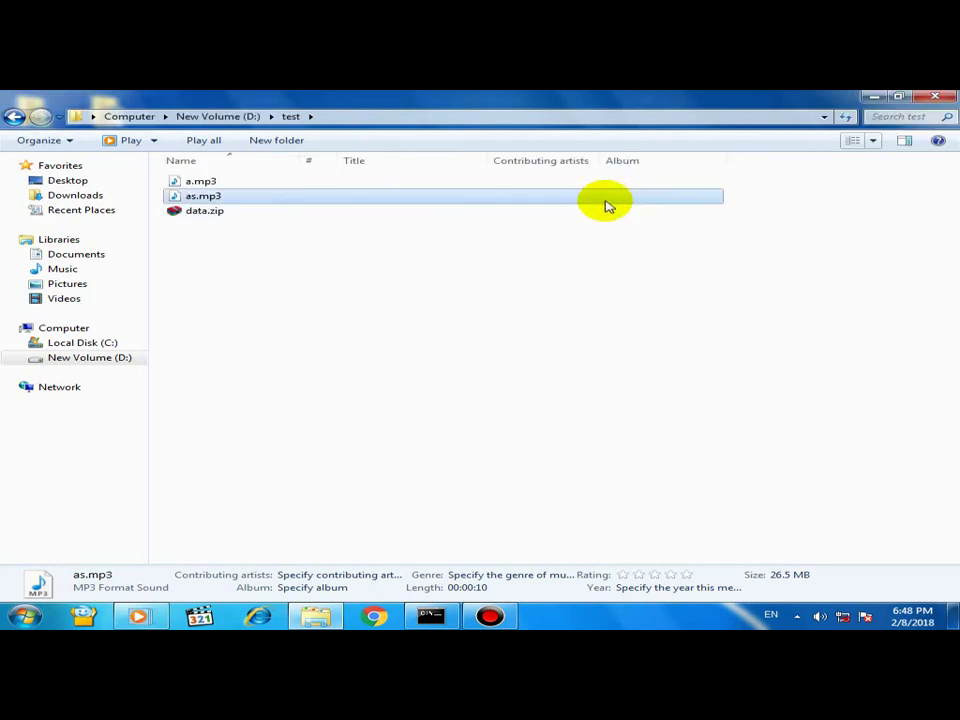
click(881, 147)
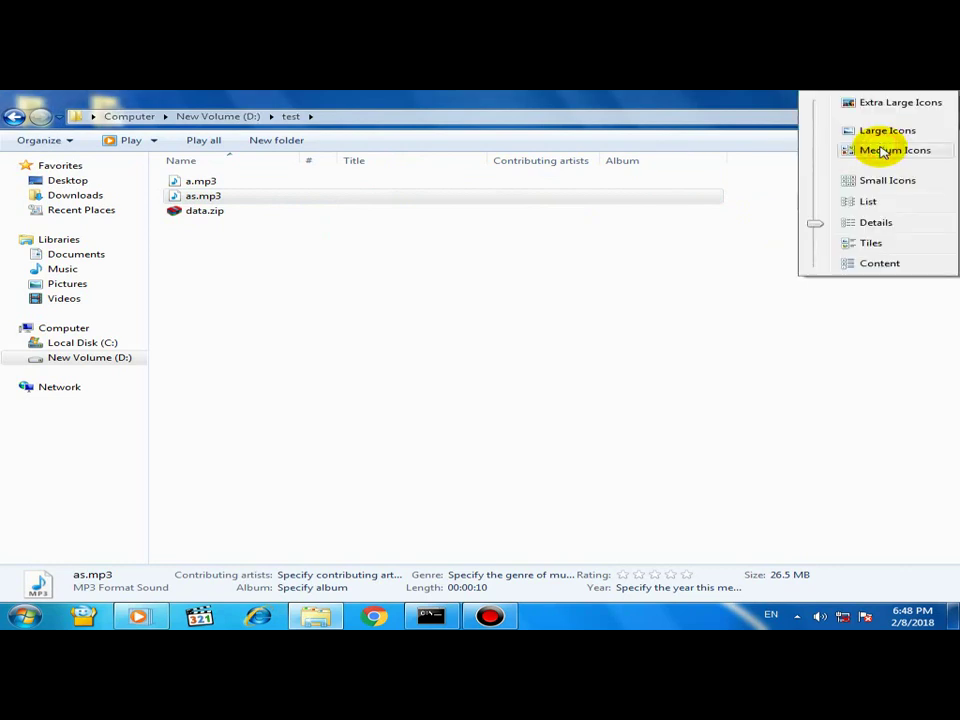
click(536, 264)
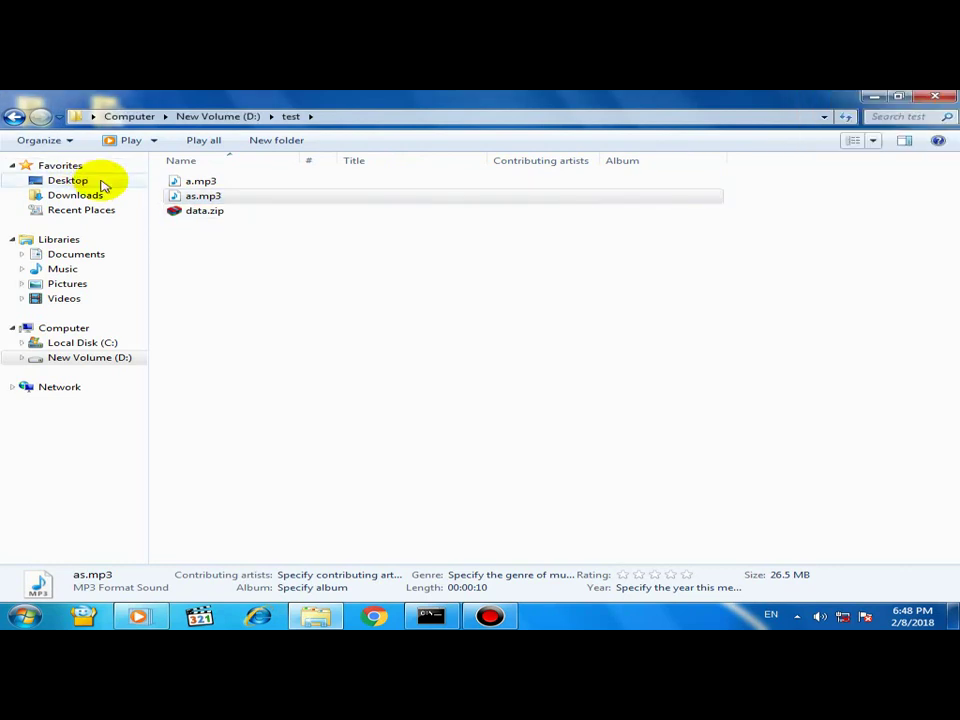
Add a Size column to the file listing and narrow the Album column
right_click(381, 162)
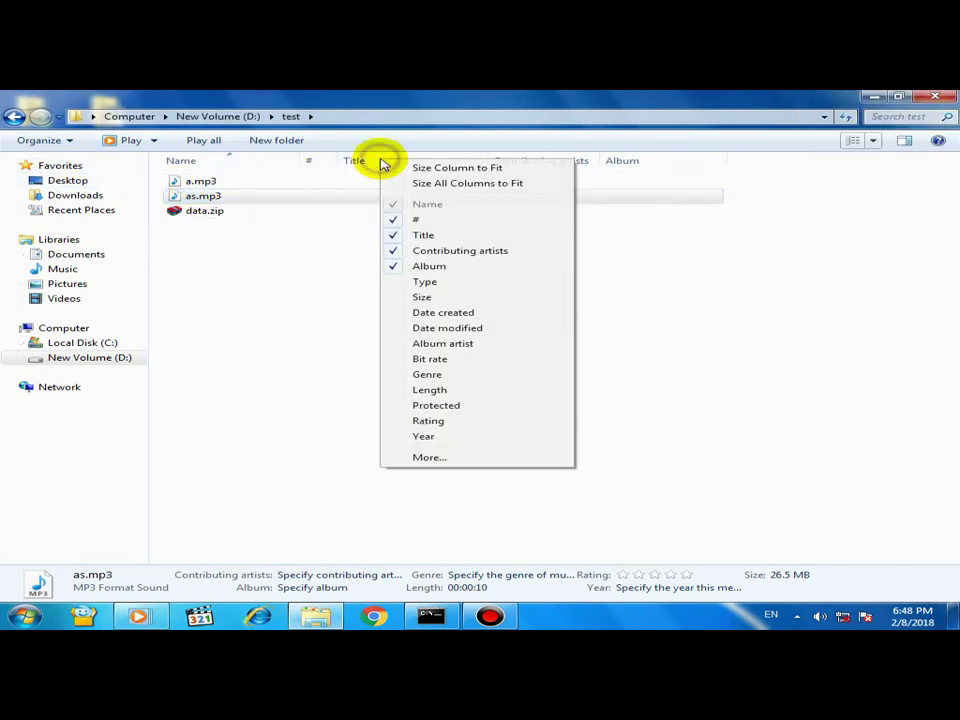
click(420, 298)
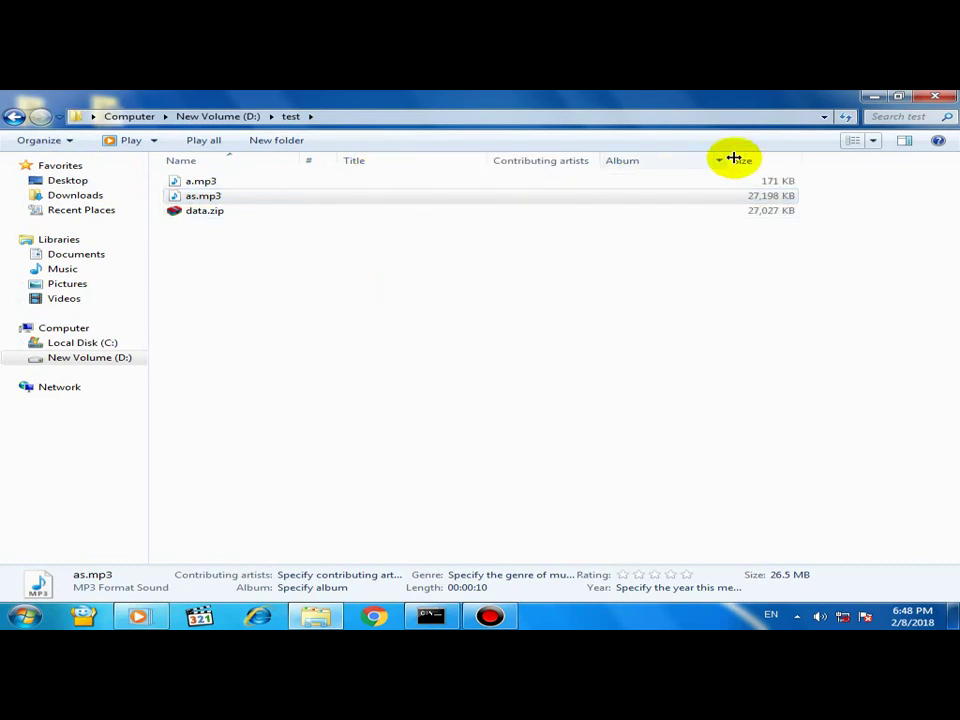
drag(734, 158, 398, 170)
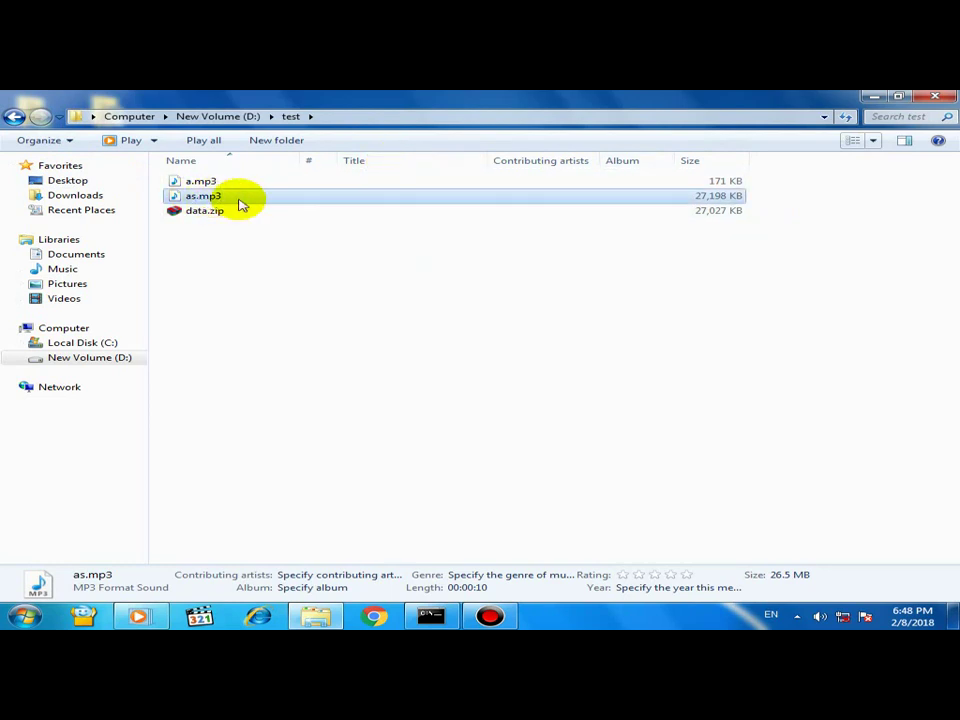
Select as.mp3 in the detailed listing, play it once more and close the player
click(727, 199)
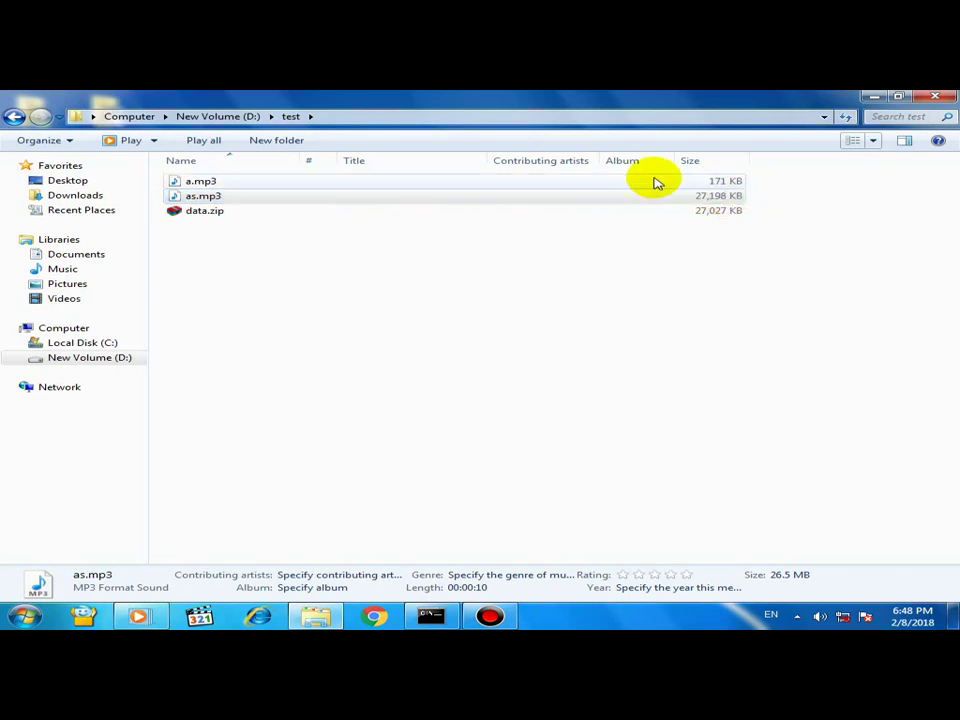
double_click(186, 201)
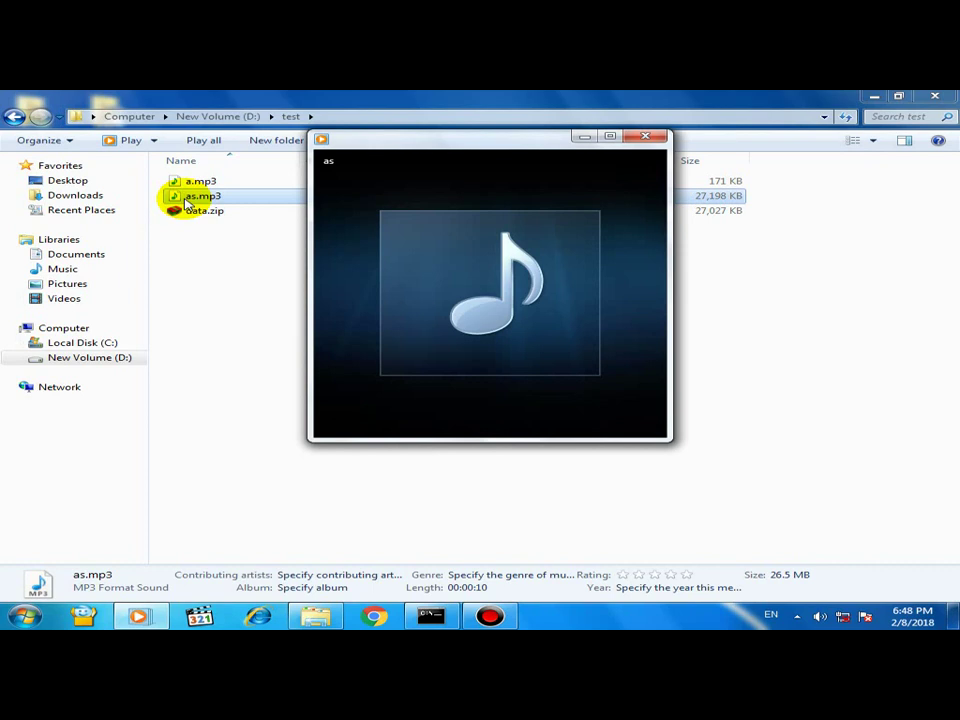
click(646, 139)
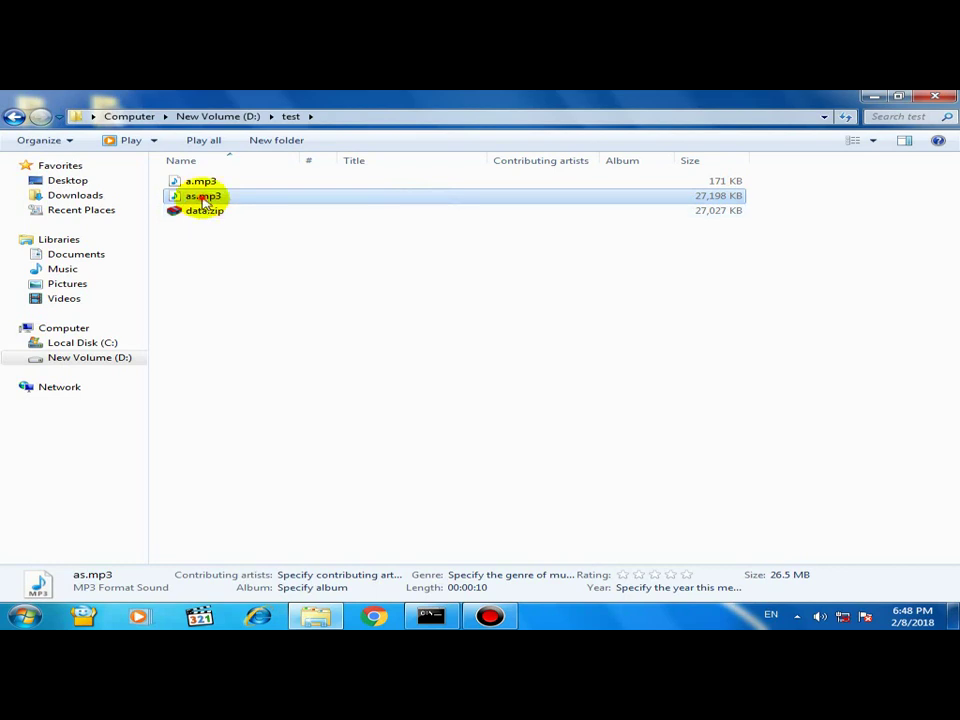
Rename as.mp3 to as.zip and accept the file extension change
click(208, 196)
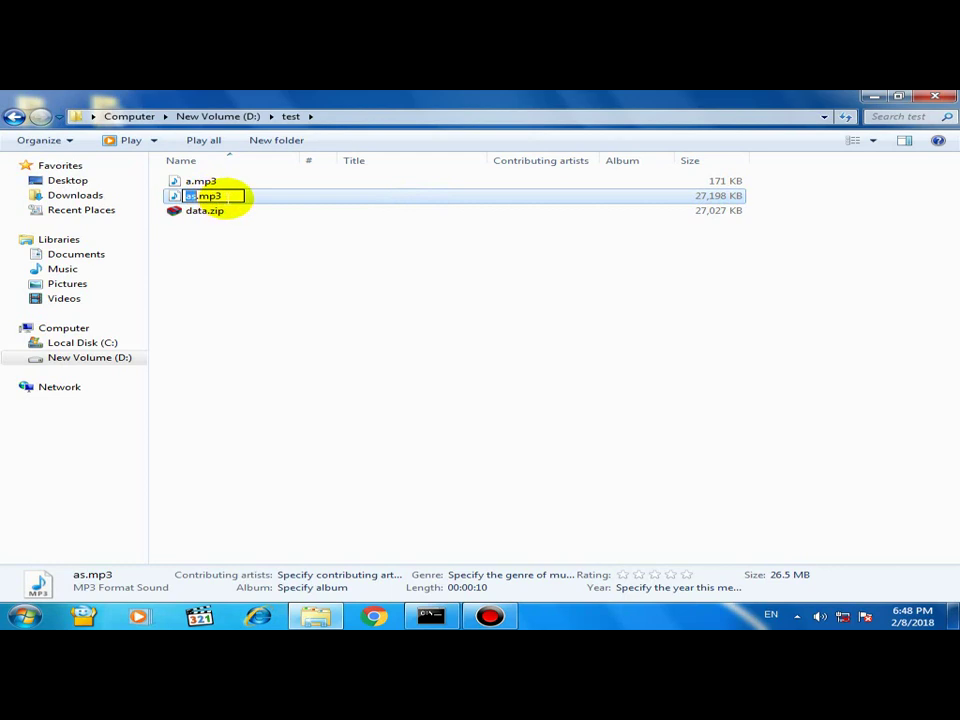
click(230, 199)
key(BackSpace)
key(BackSpace)
key(BackSpace)
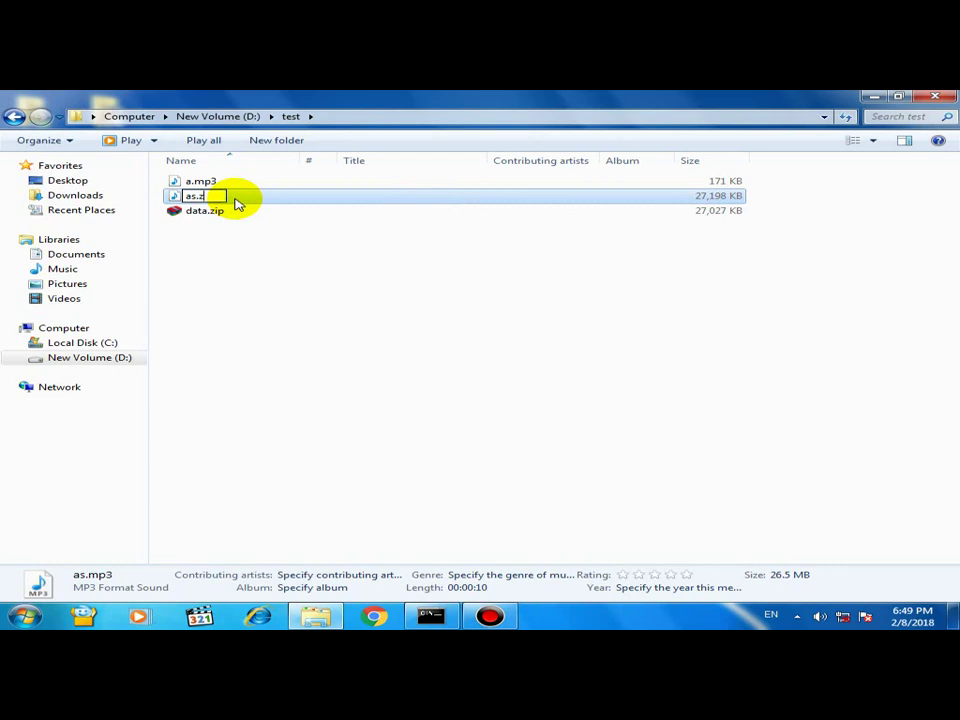
text(zip)
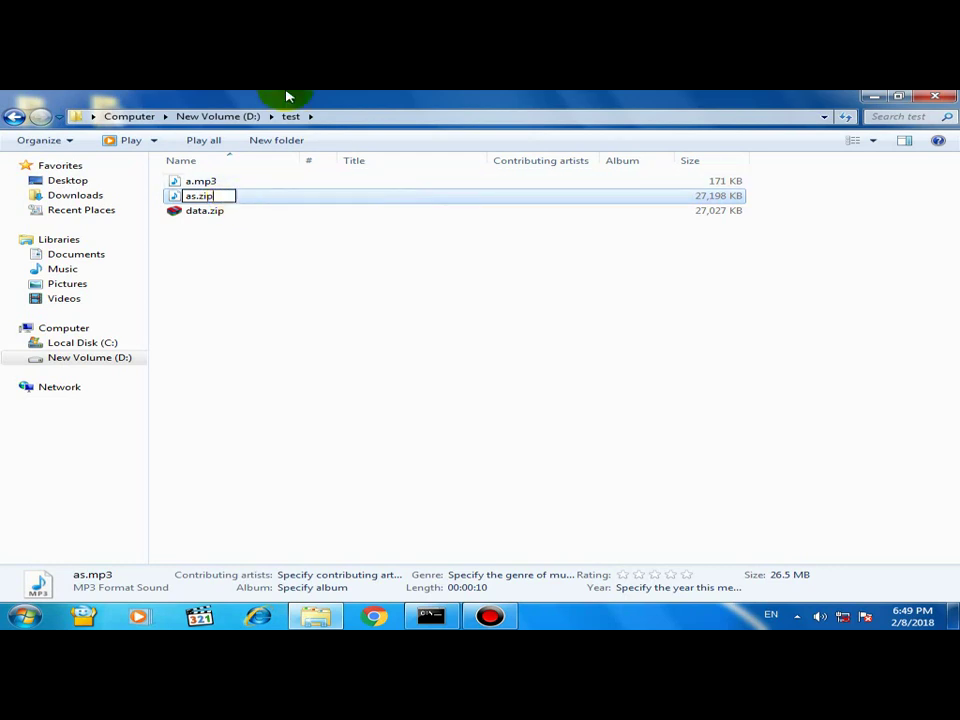
click(408, 257)
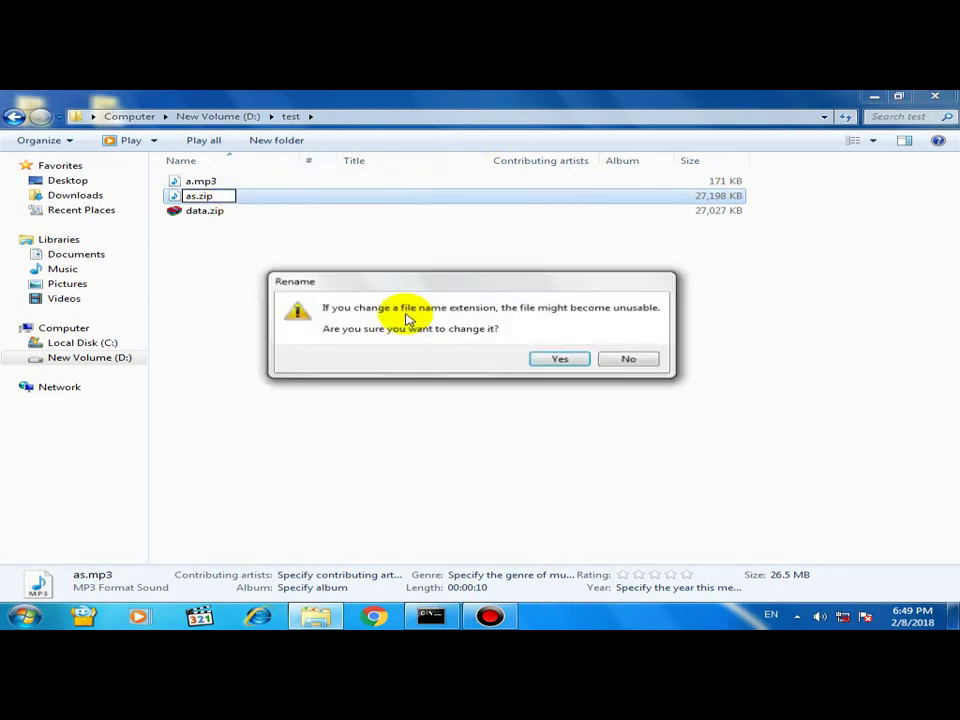
click(557, 358)
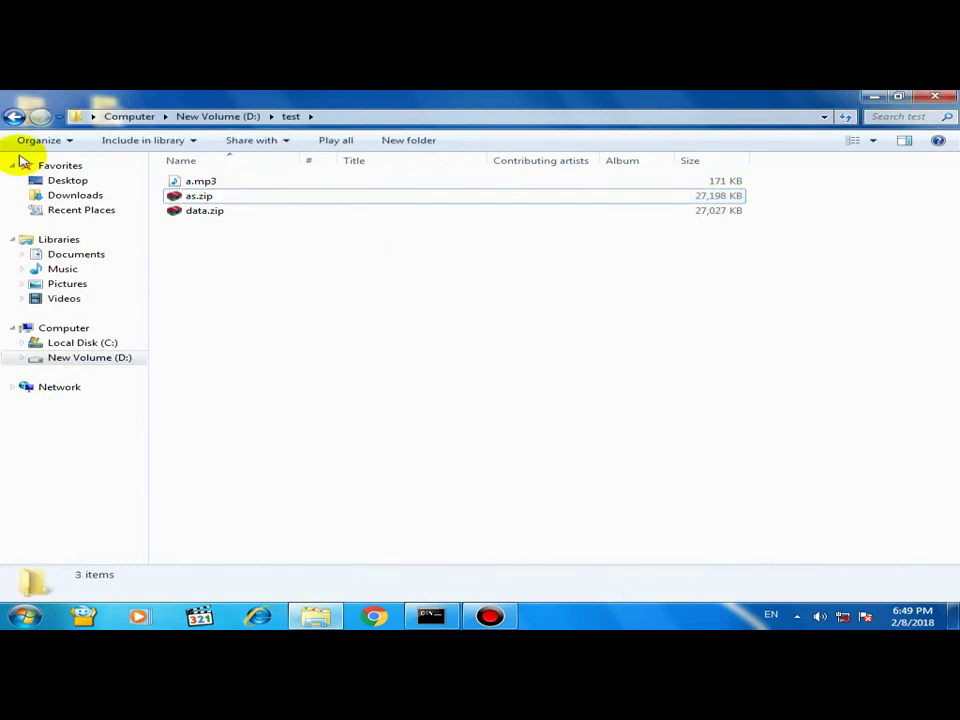
Open the as.zip archive and extract its test folder into the current folder on drive D
double_click(199, 197)
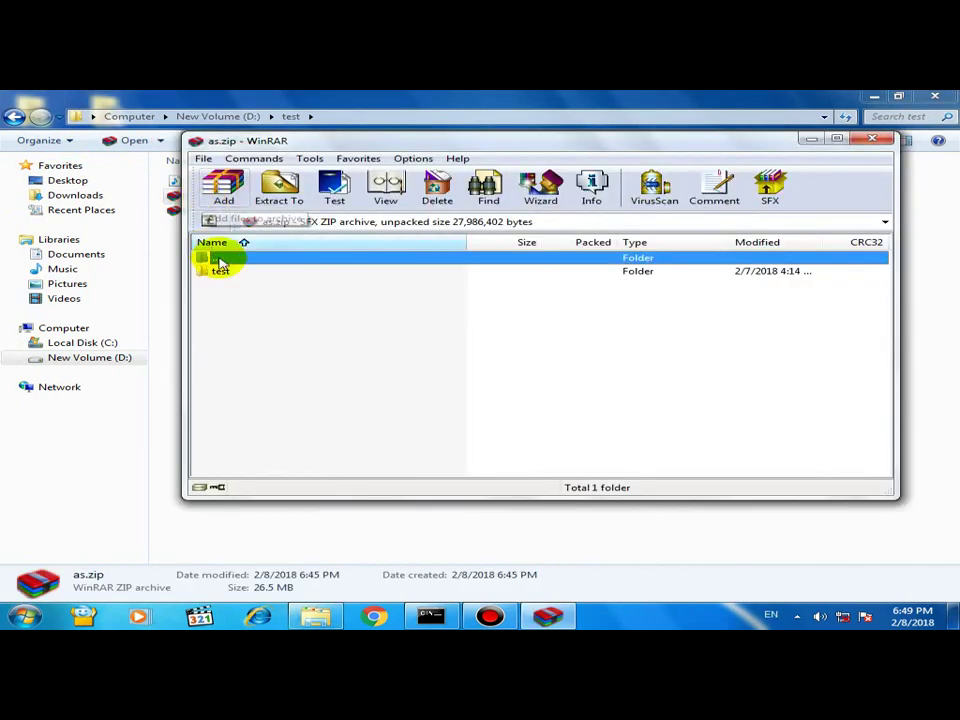
drag(360, 145, 677, 151)
click(543, 280)
drag(543, 280, 361, 311)
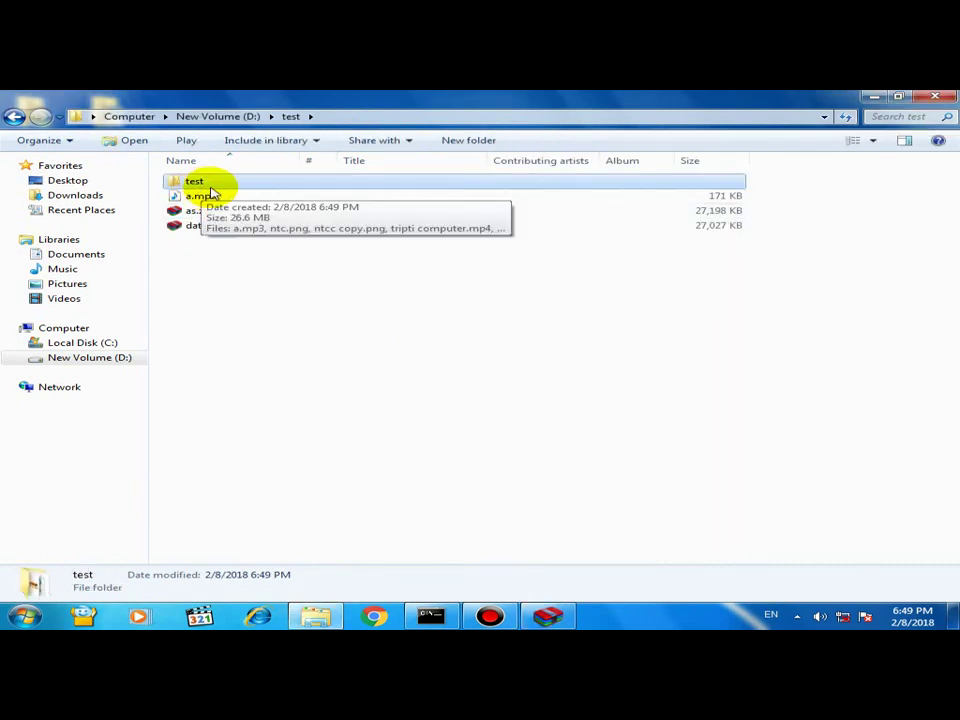
Open the extracted test folder, view the image ntc.png and close the viewer
double_click(190, 184)
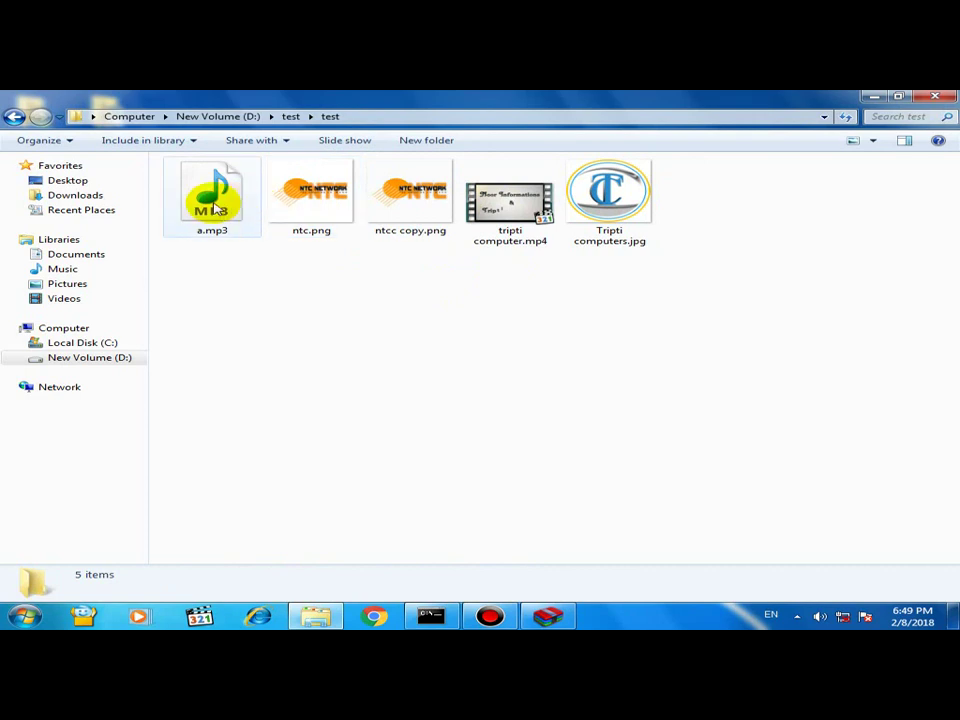
double_click(312, 212)
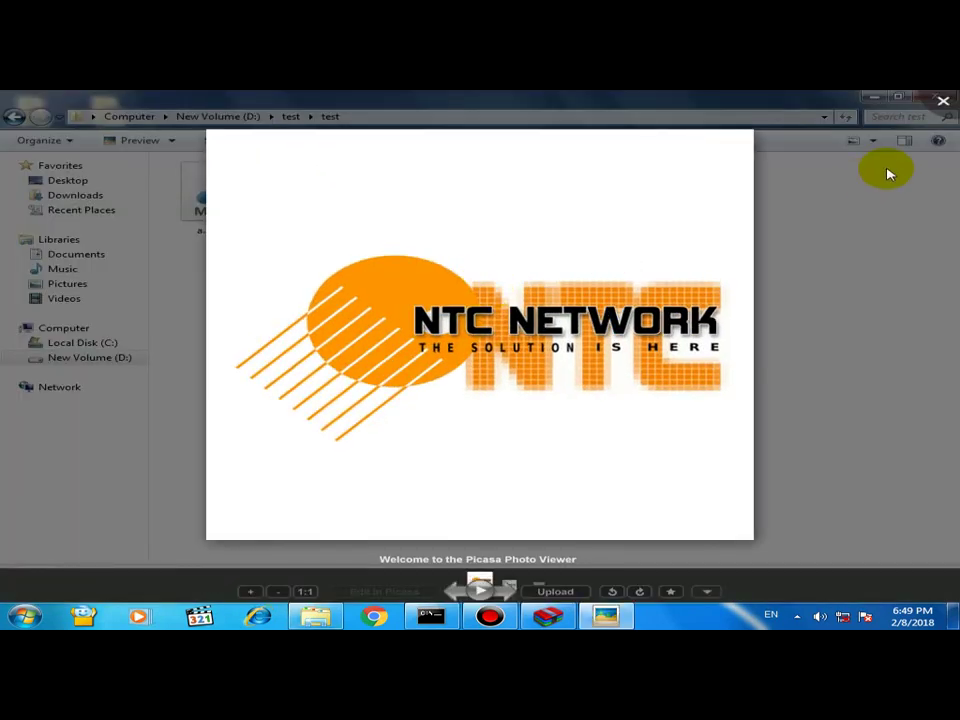
click(944, 104)
Play tripti computer.mp4, close the player, and check Tripti computers.jpg and ntcc copy.png
click(531, 220)
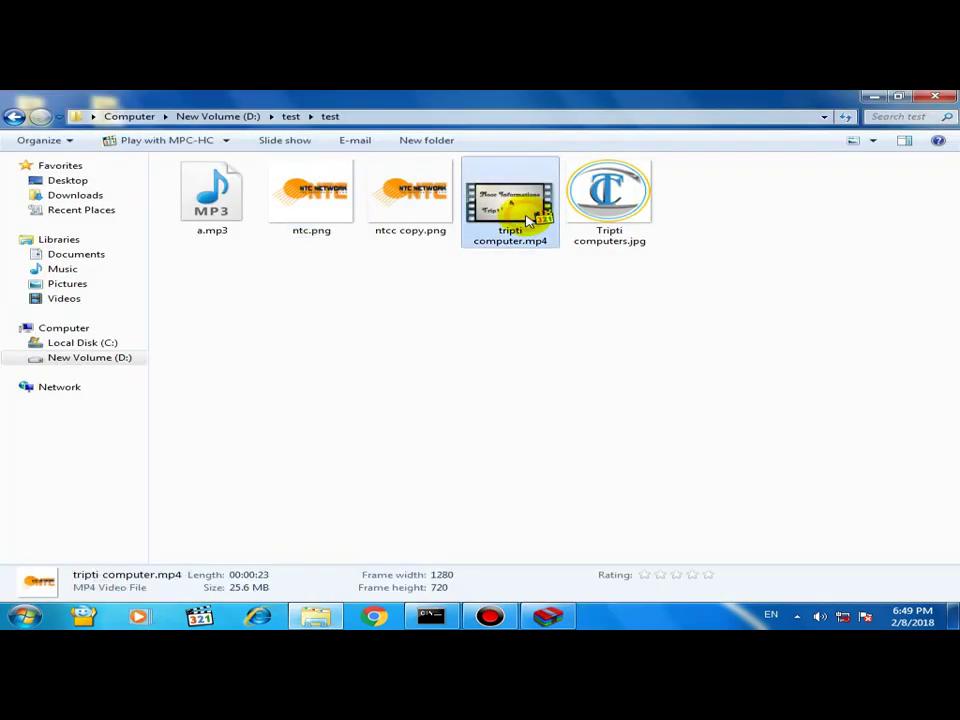
double_click(529, 220)
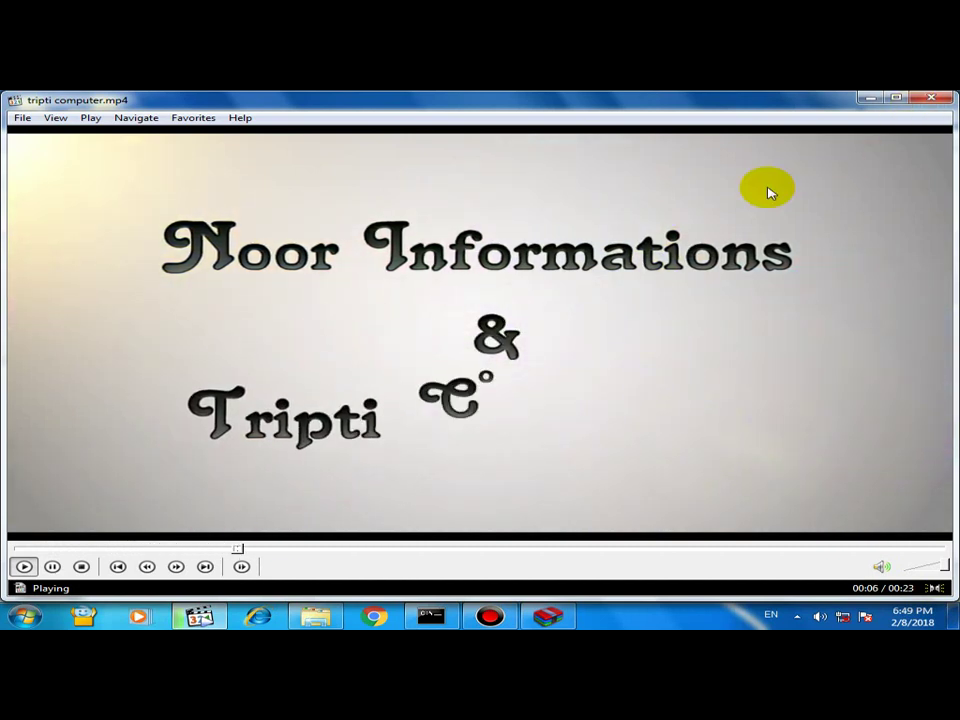
click(931, 99)
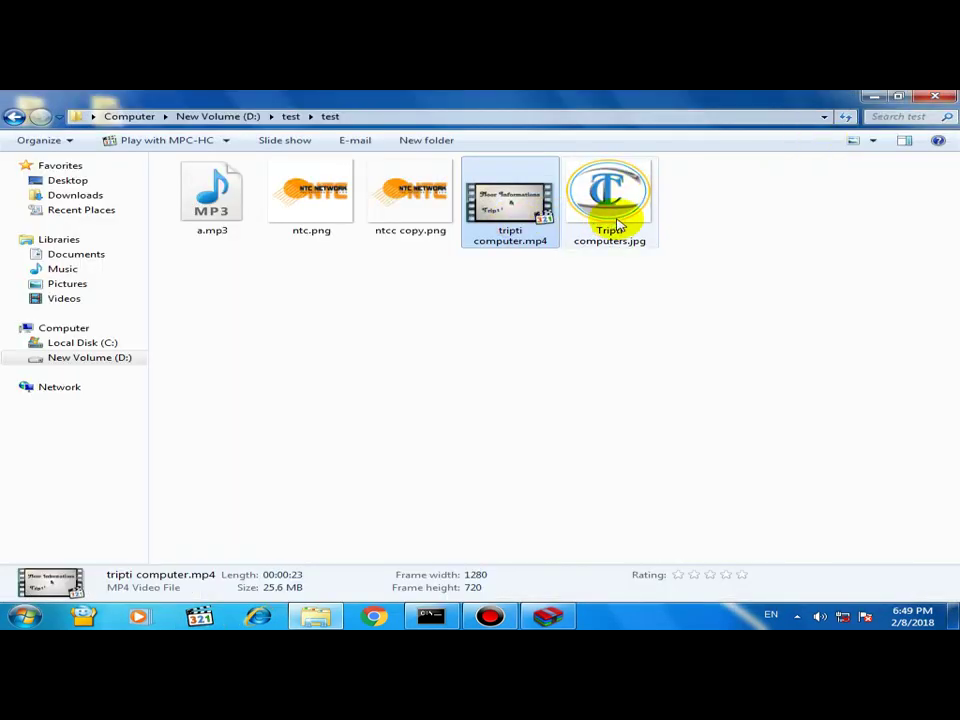
click(618, 226)
click(410, 212)
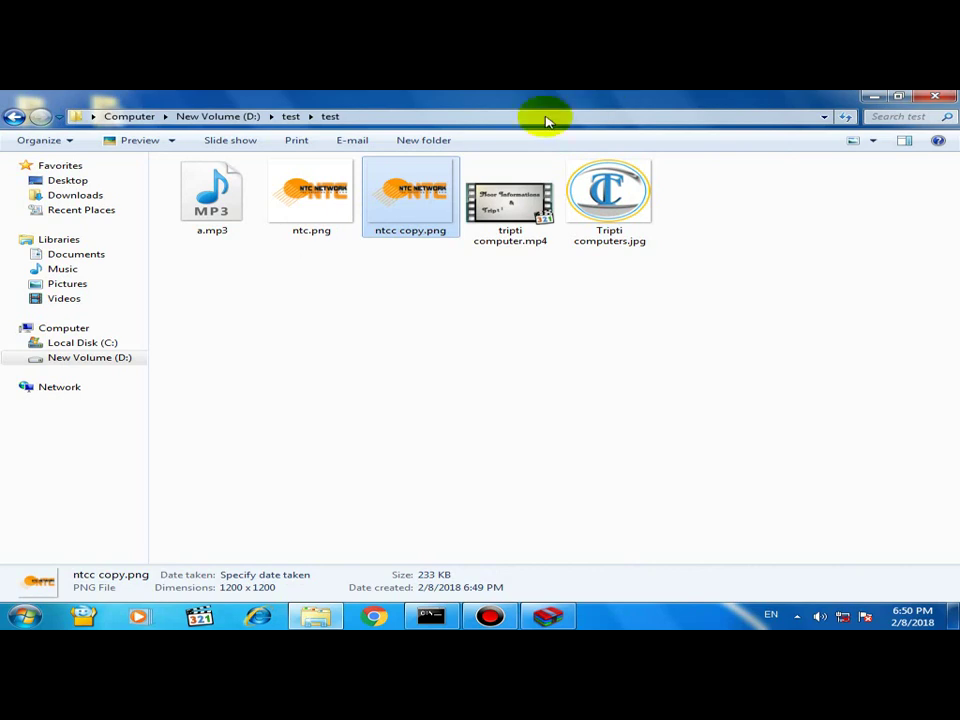
click(324, 311)
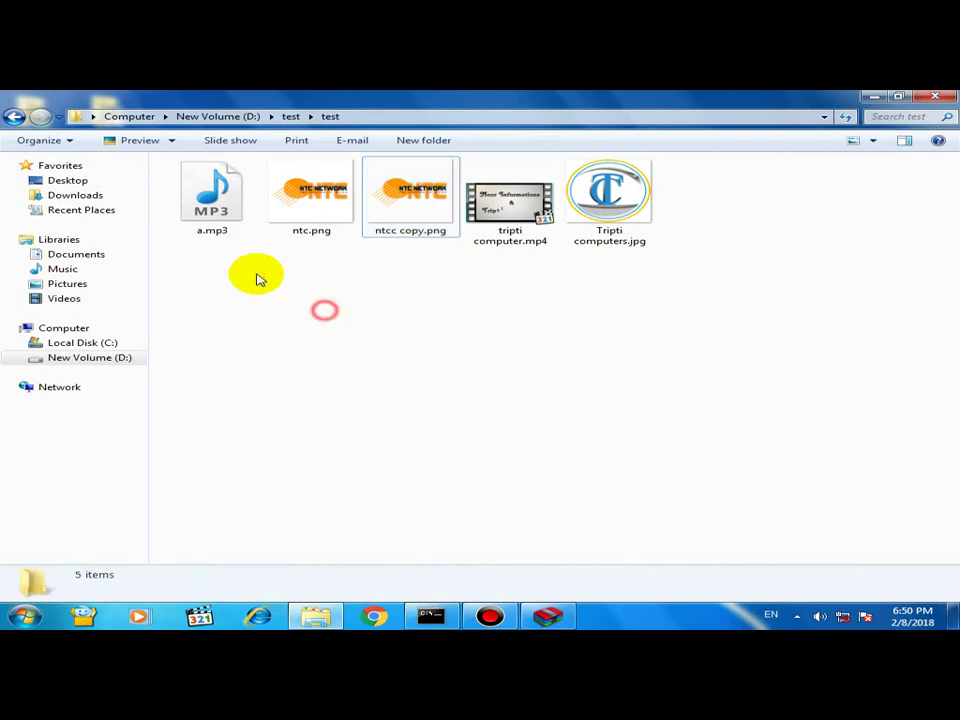
Return to the parent test folder, rename as.zip to as.mp3 and accept the file extension change
click(14, 115)
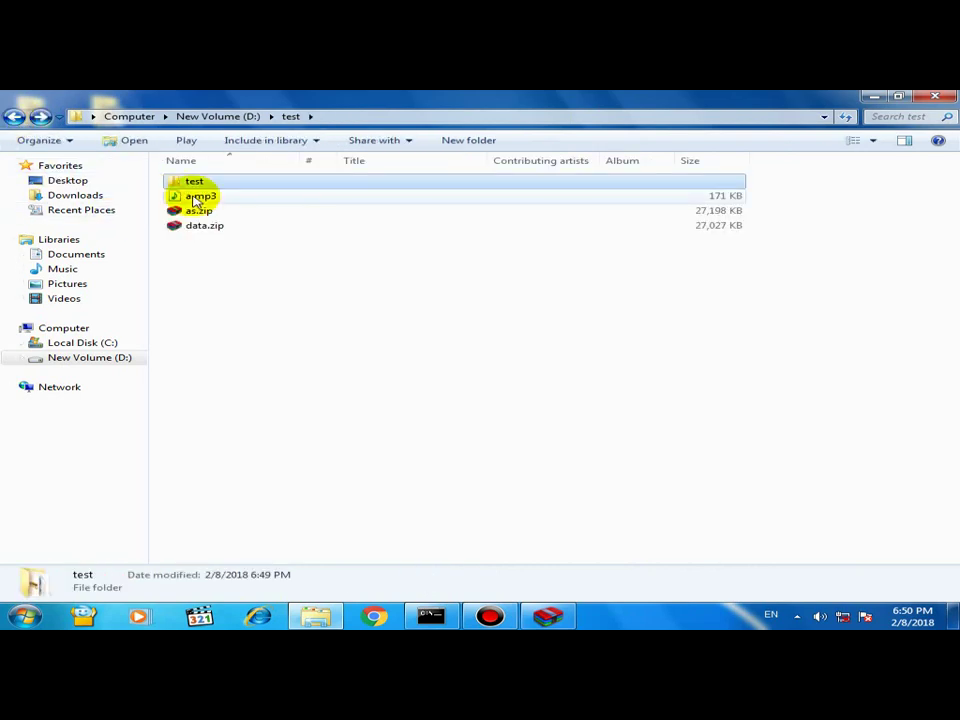
click(265, 236)
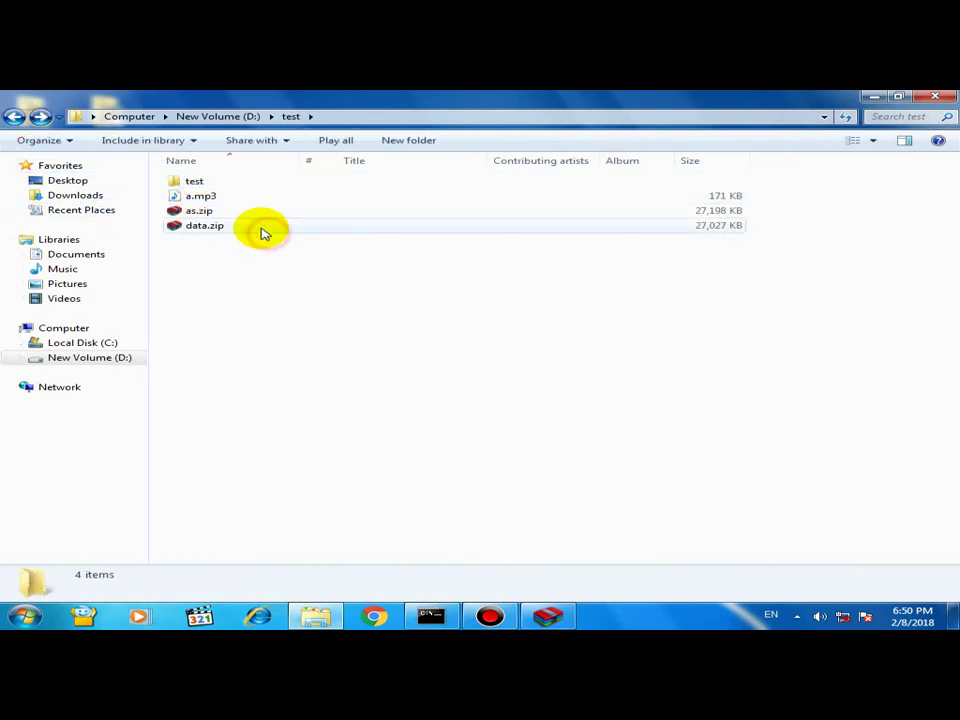
click(208, 214)
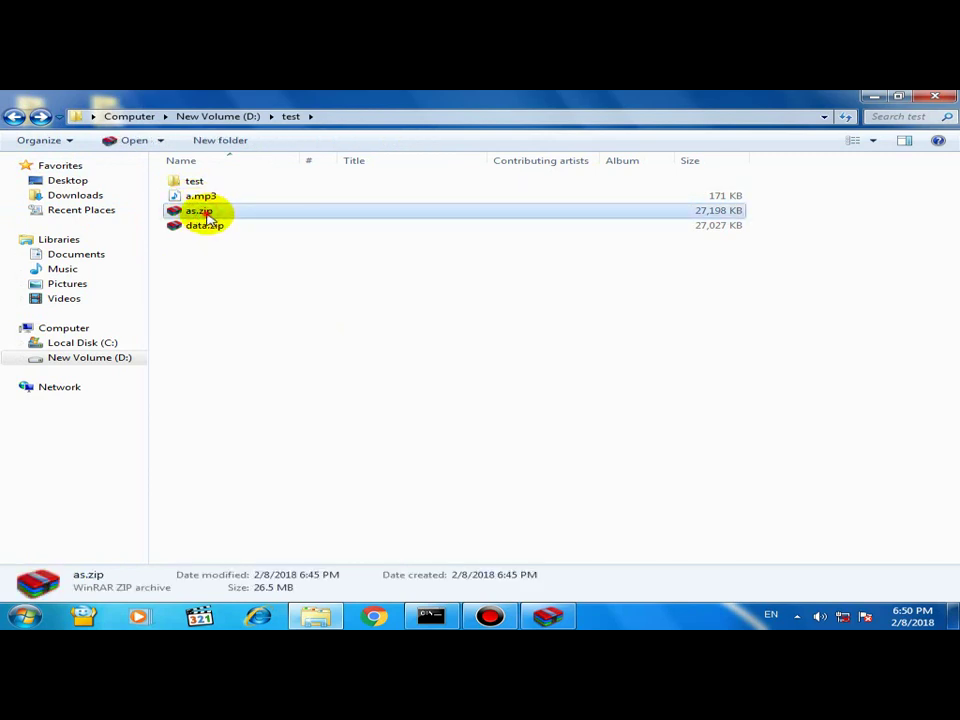
click(210, 212)
click(224, 209)
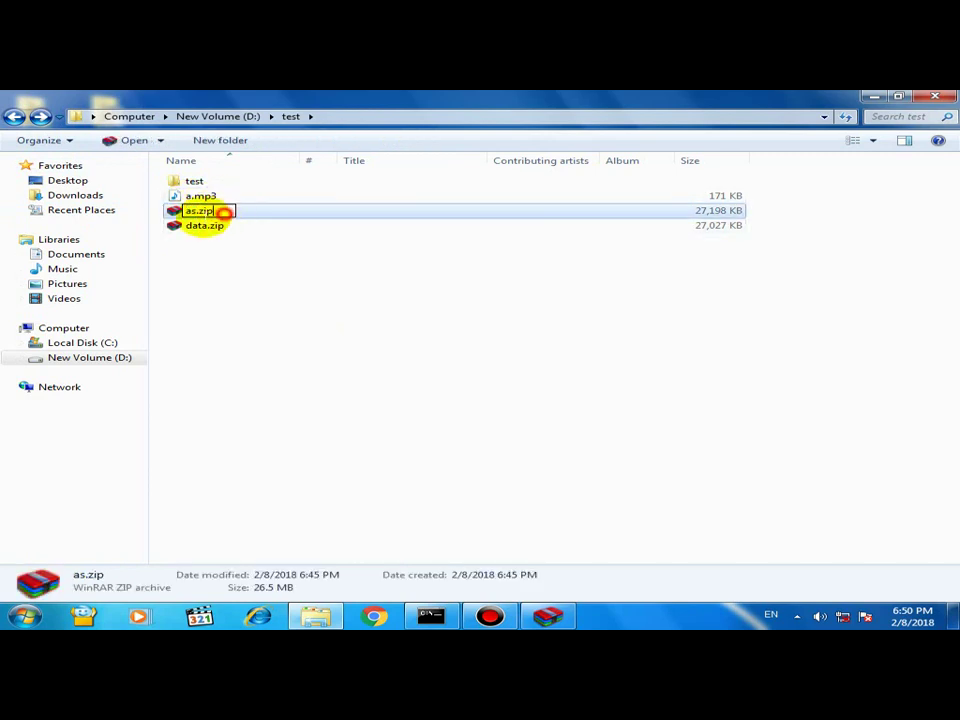
drag(204, 215, 201, 213)
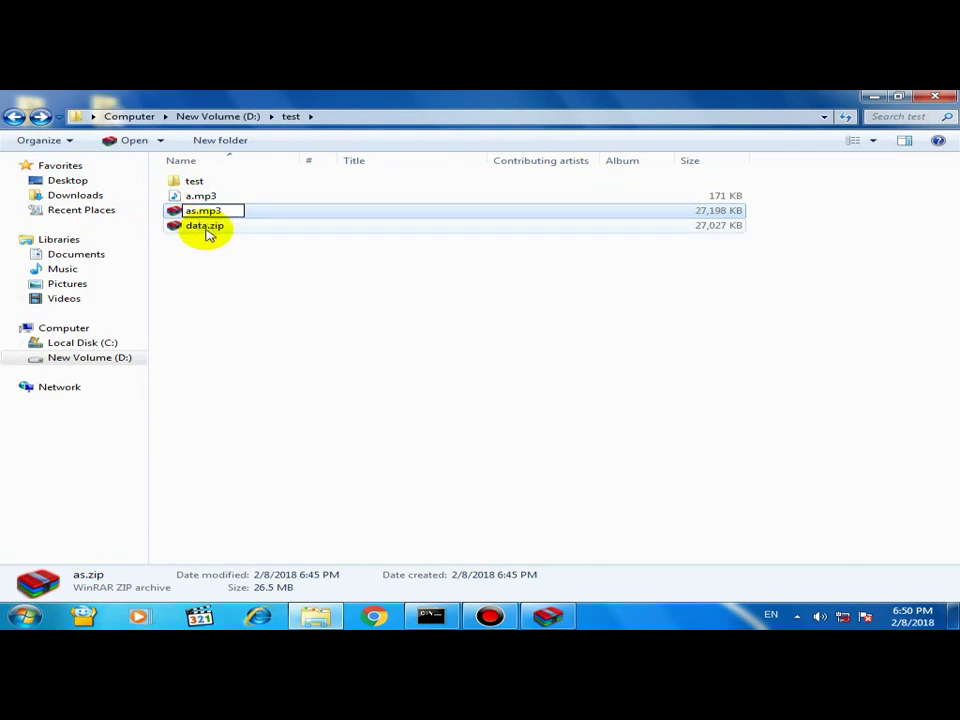
key(Return)
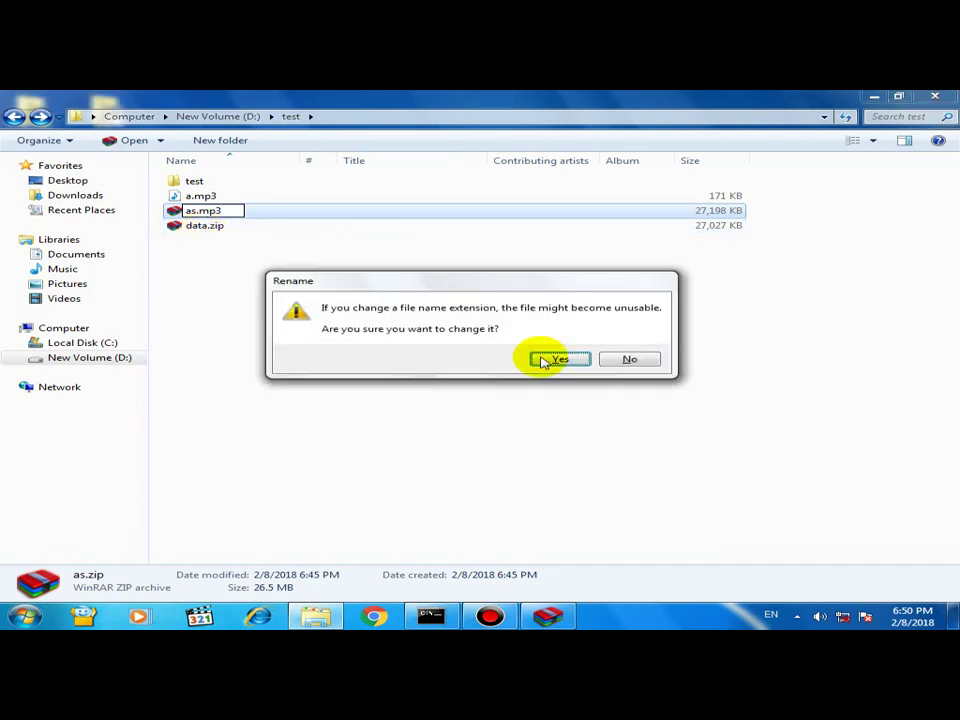
click(574, 367)
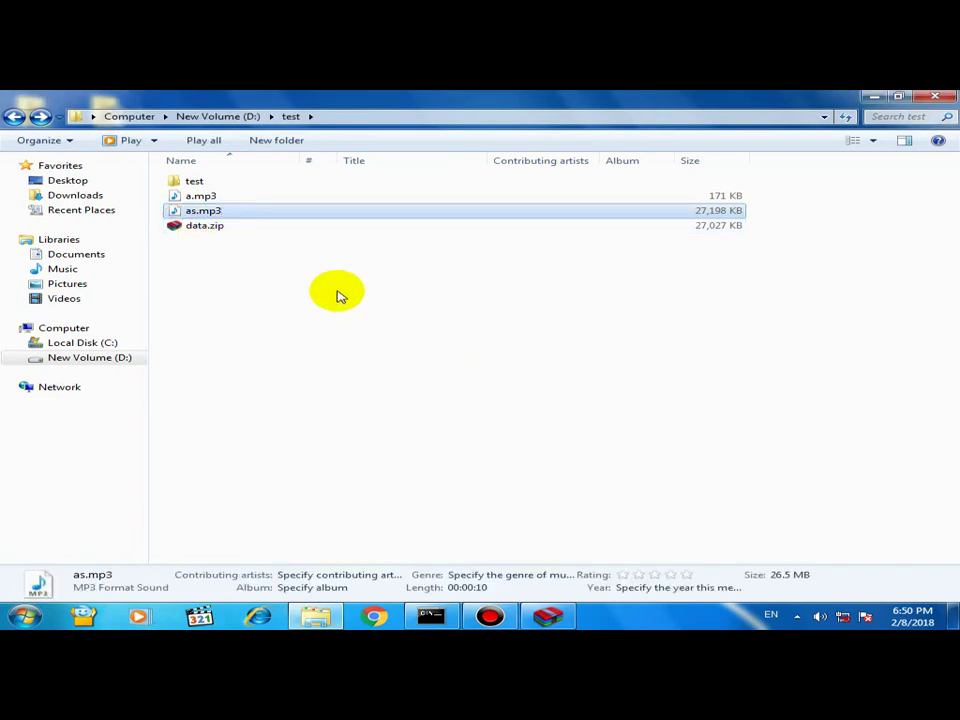
Permanently delete data.zip and as.mp3 from the test folder on drive D
click(206, 228)
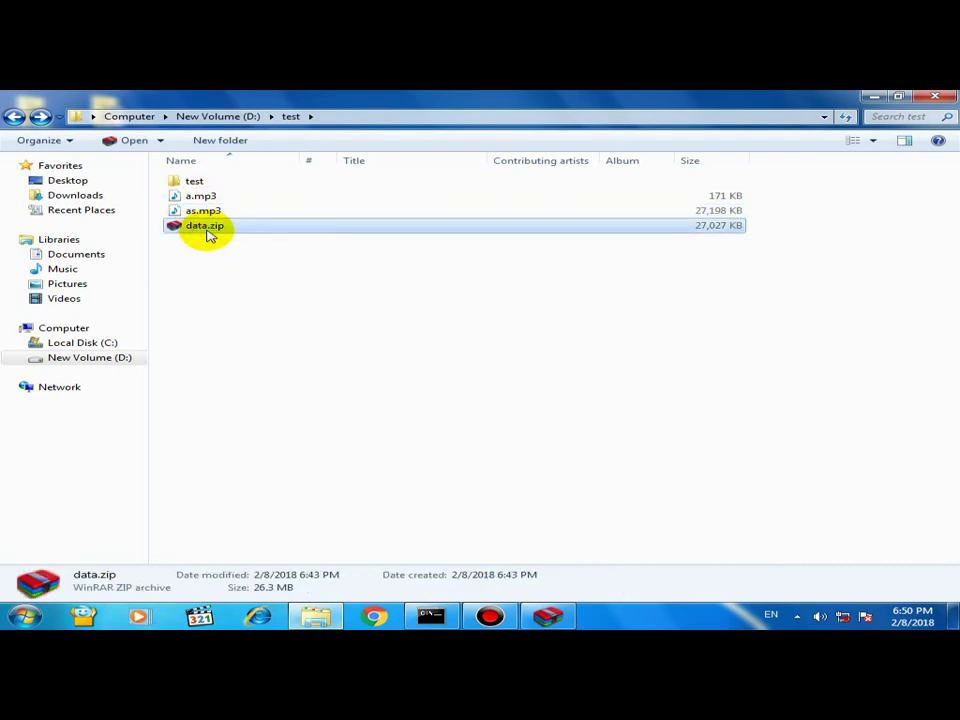
key(shift+Delete)
key(Return)
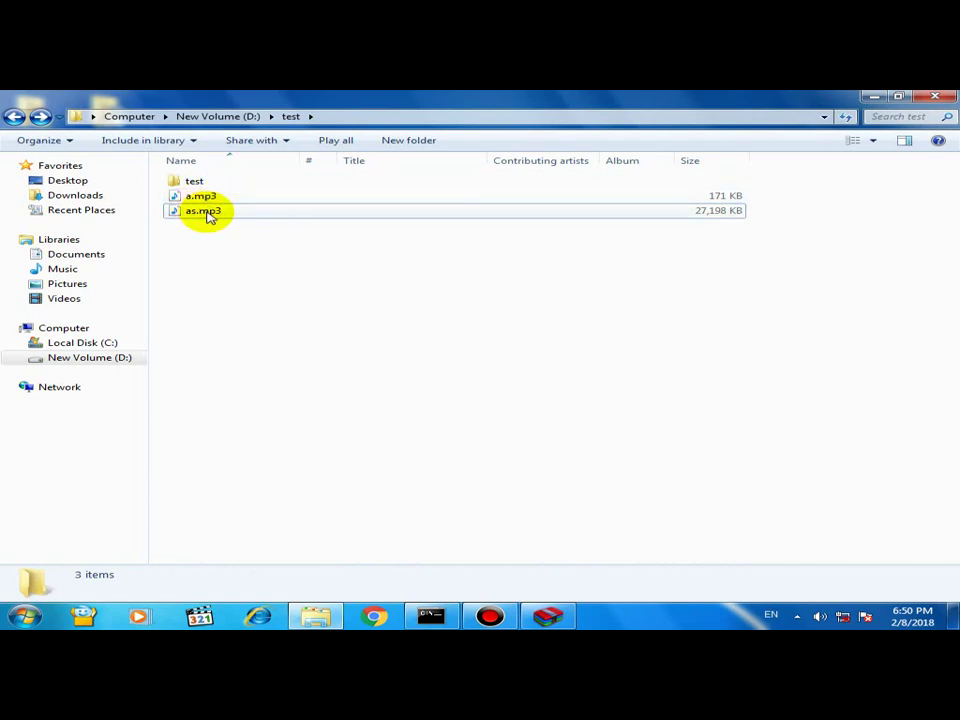
click(209, 214)
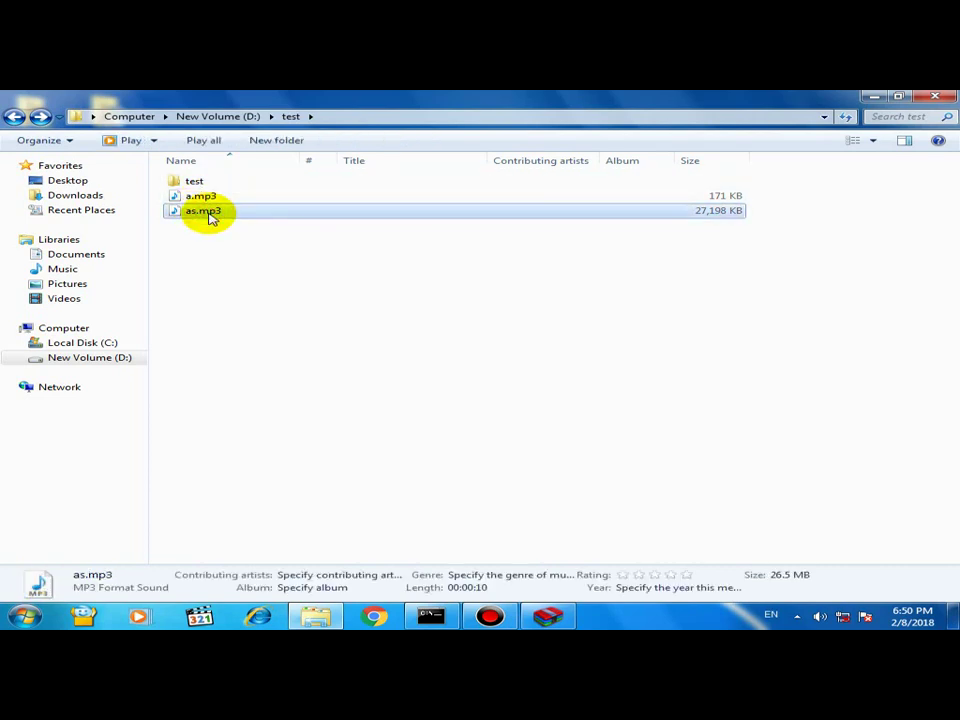
key(shift+Delete)
key(Return)
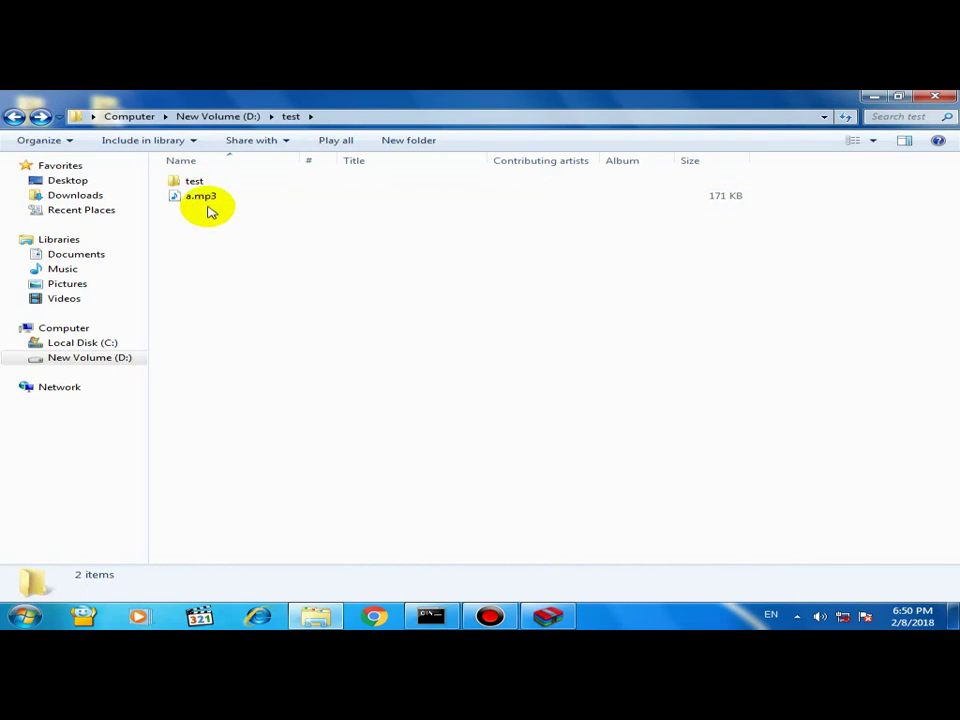
Review the image, video and audio files in the inner test folder and the a.mp3 file beside that folder
click(192, 185)
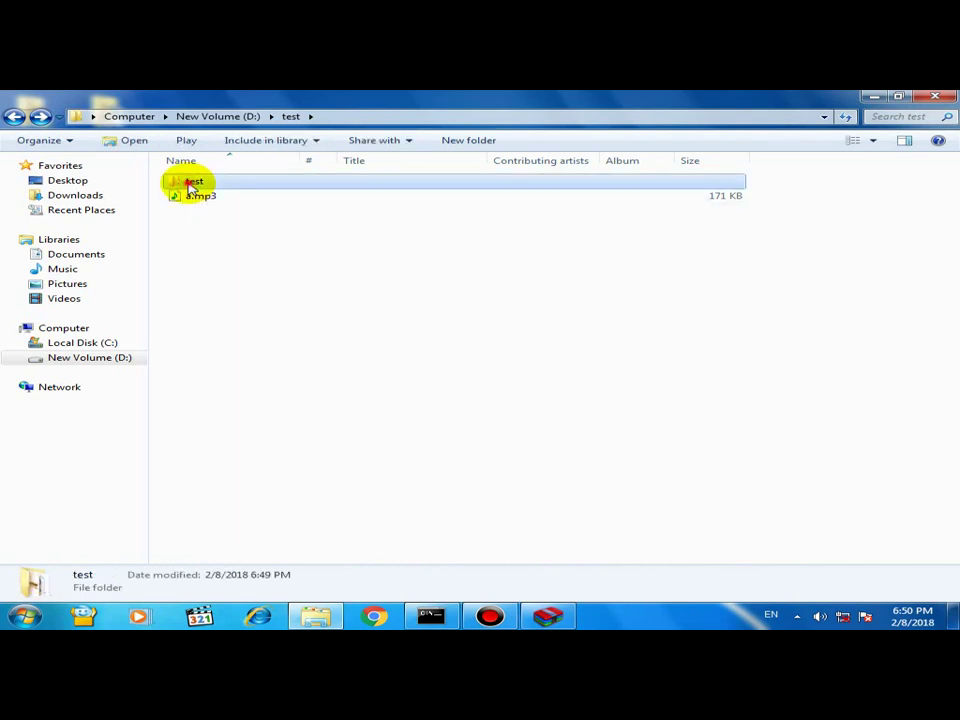
double_click(192, 185)
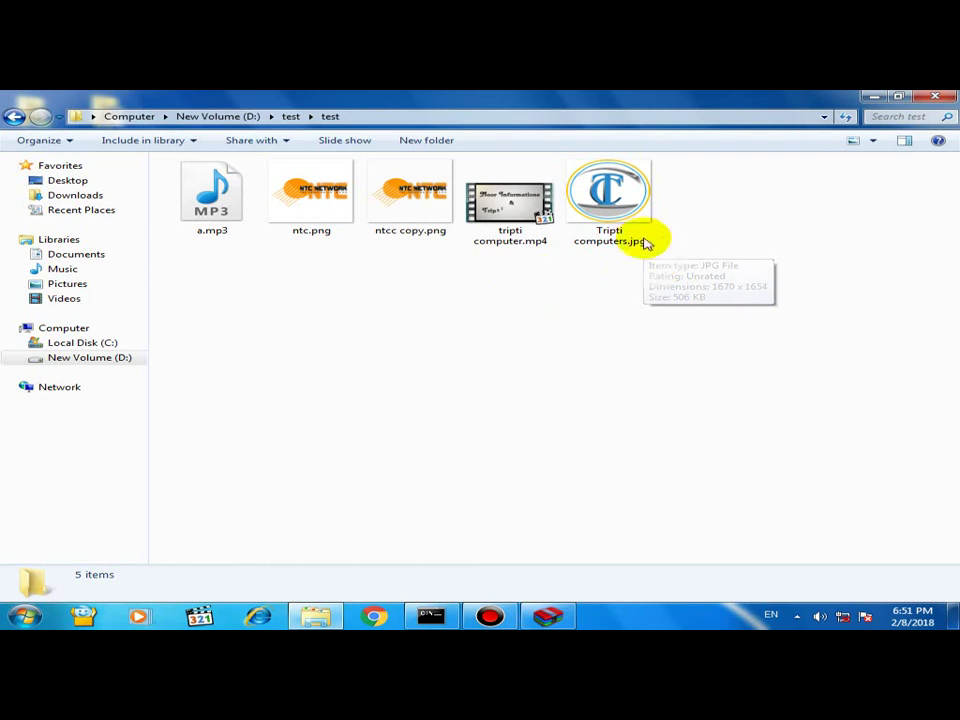
click(636, 229)
click(520, 218)
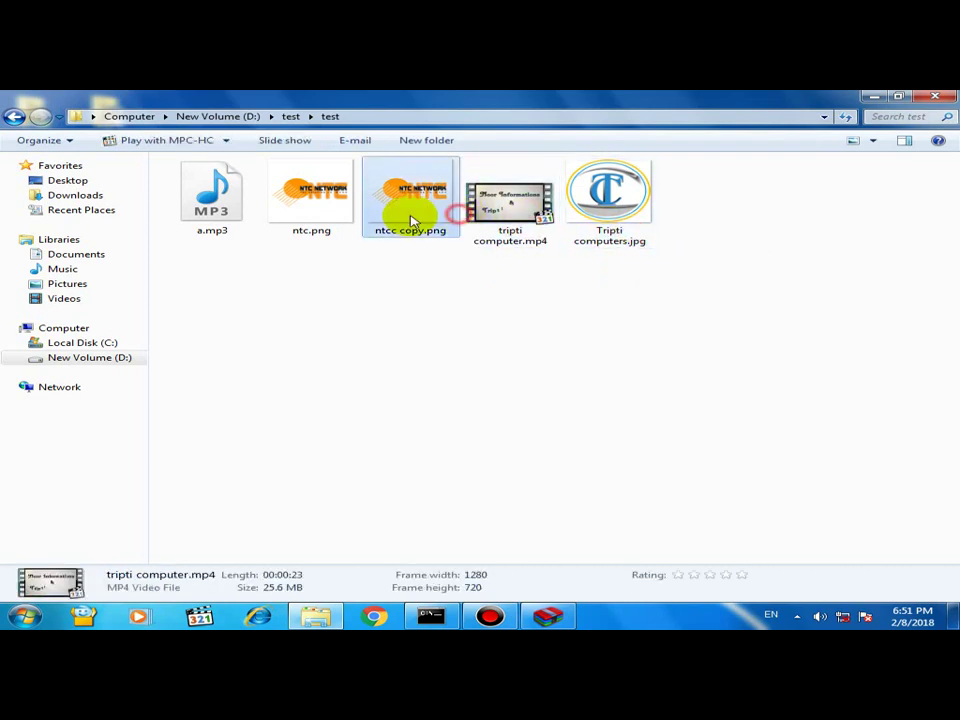
click(412, 214)
click(300, 221)
click(218, 224)
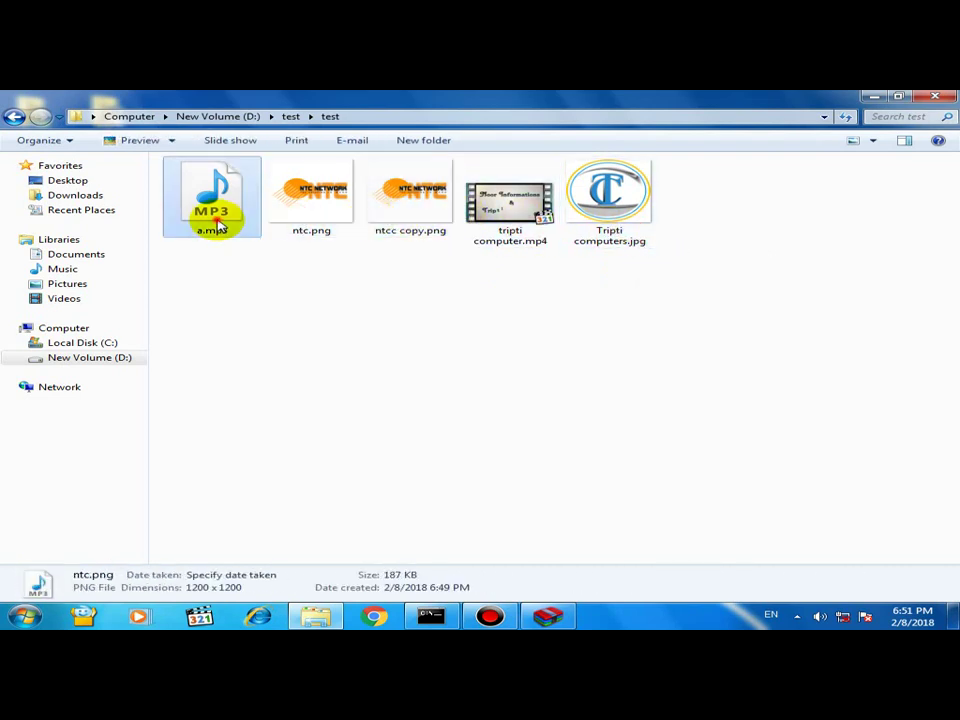
click(14, 116)
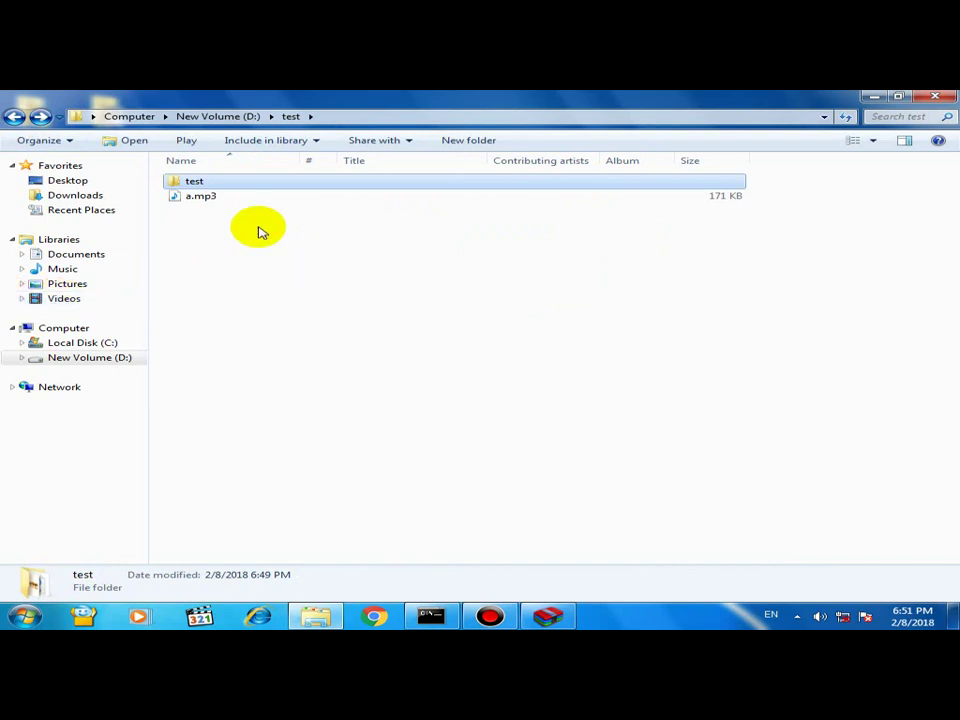
click(214, 200)
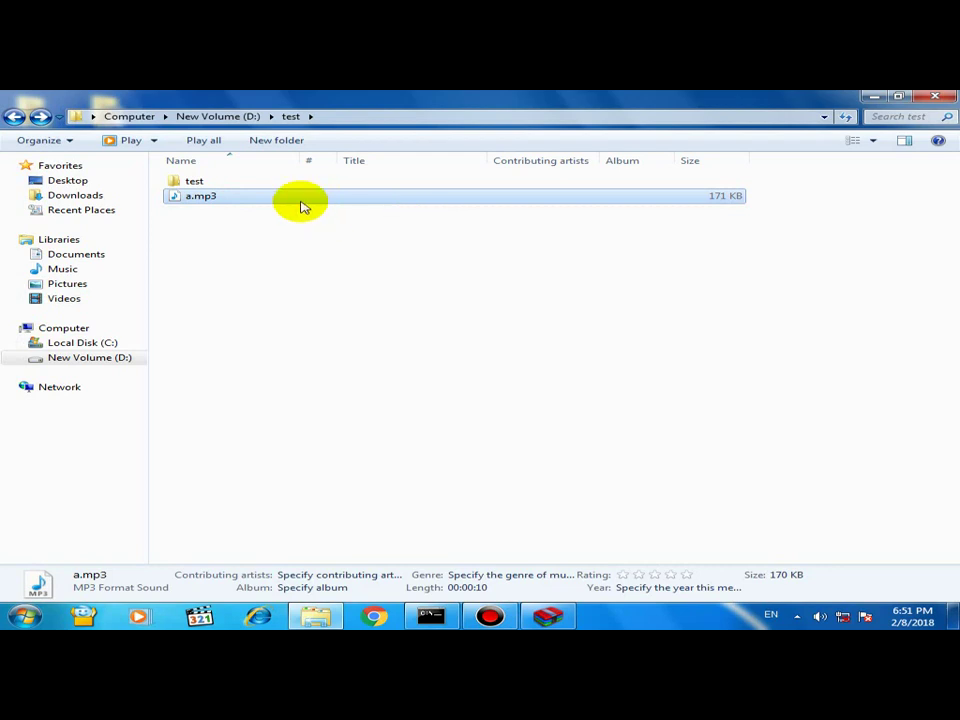
double_click(196, 182)
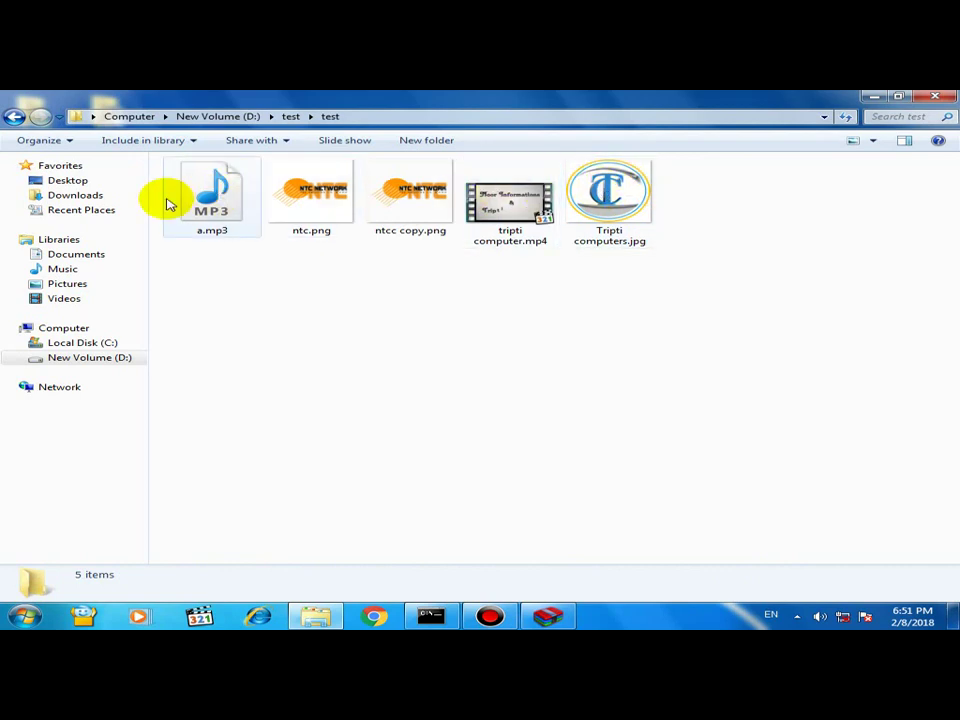
click(14, 120)
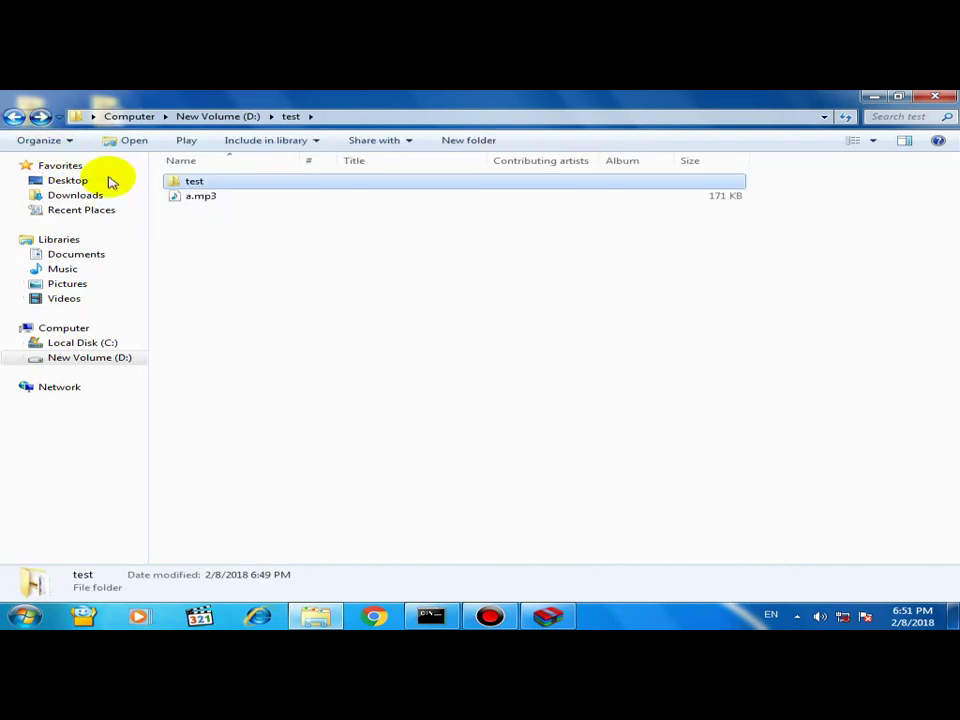
Compress the inner test folder into a zipped folder, keeping the name test.zip
right_click(193, 183)
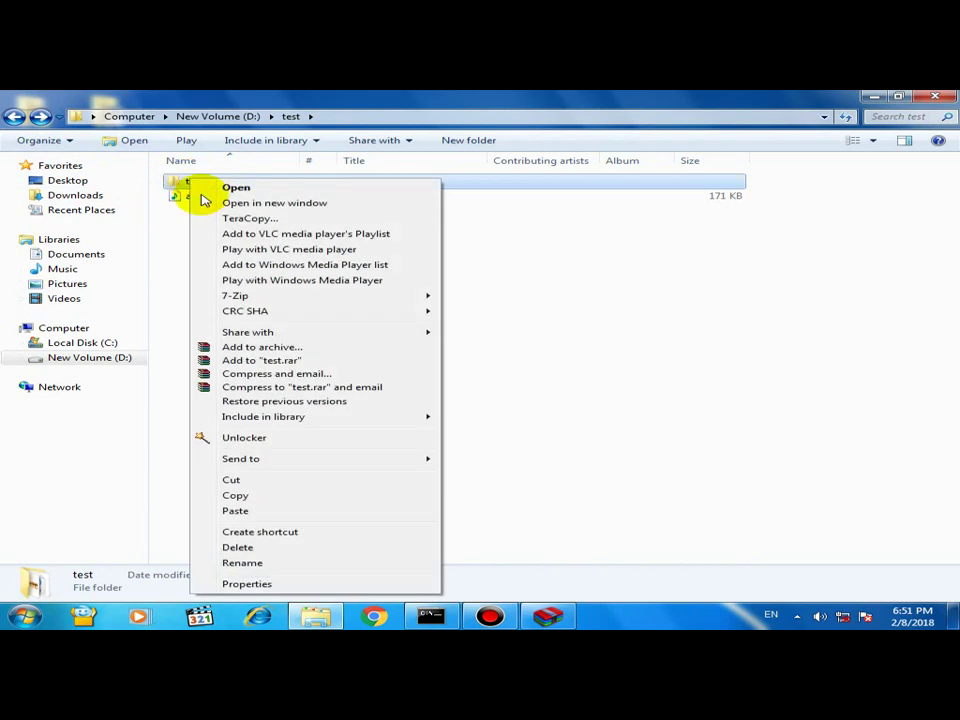
mouse_move(393, 338)
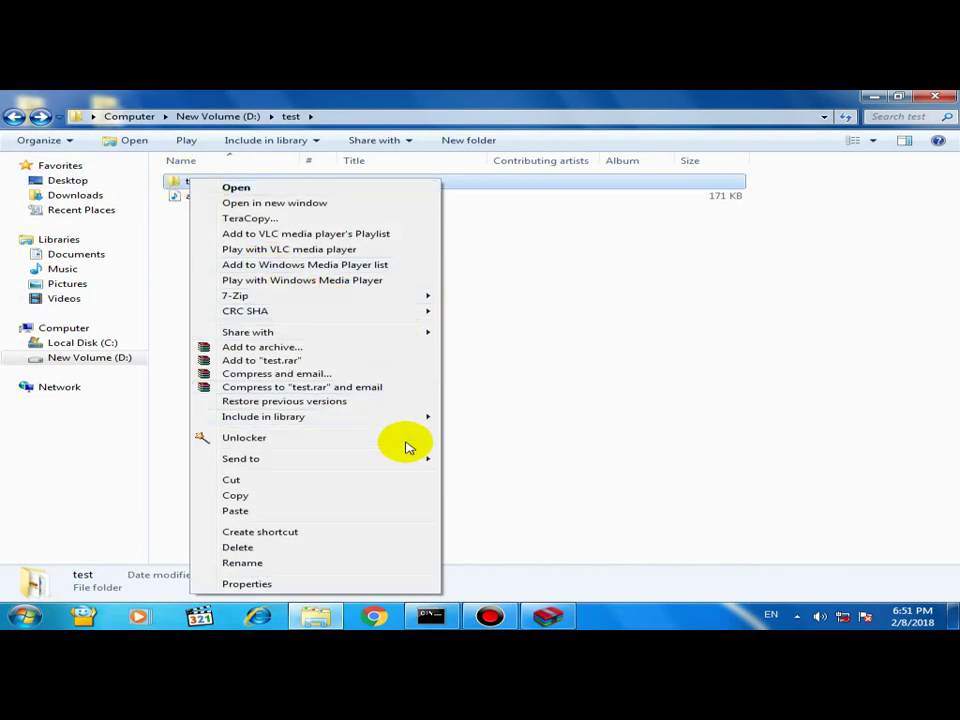
mouse_move(437, 458)
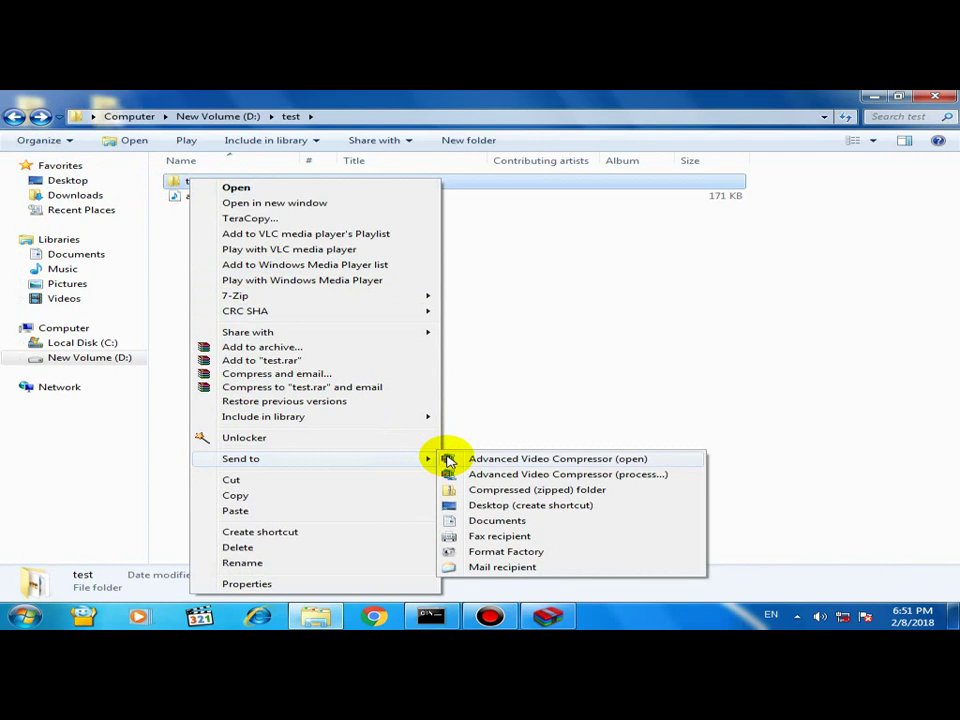
click(565, 490)
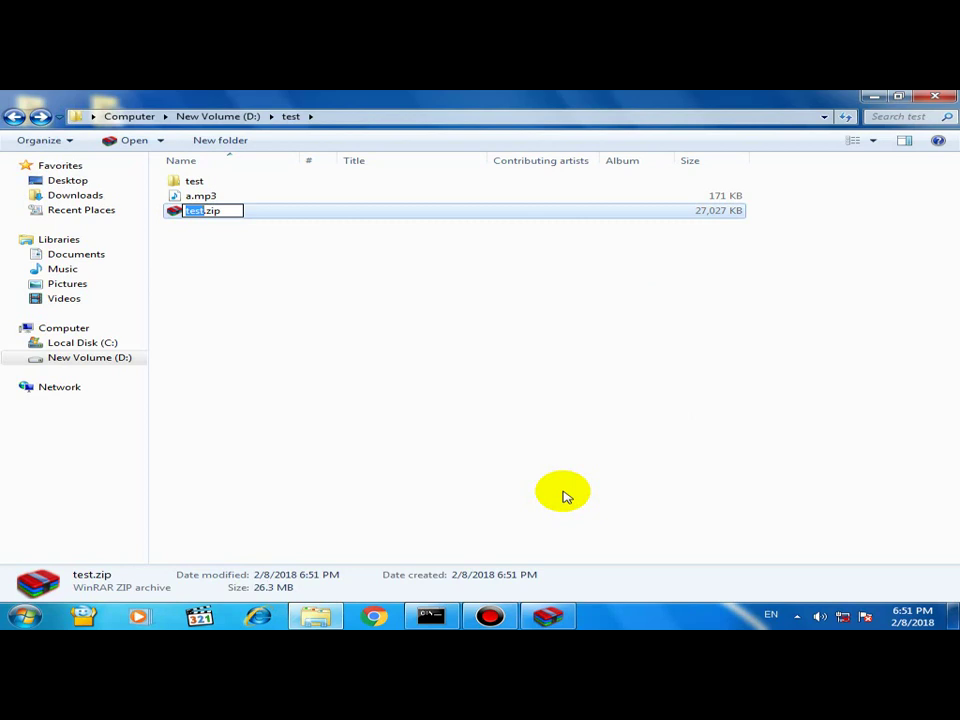
click(265, 292)
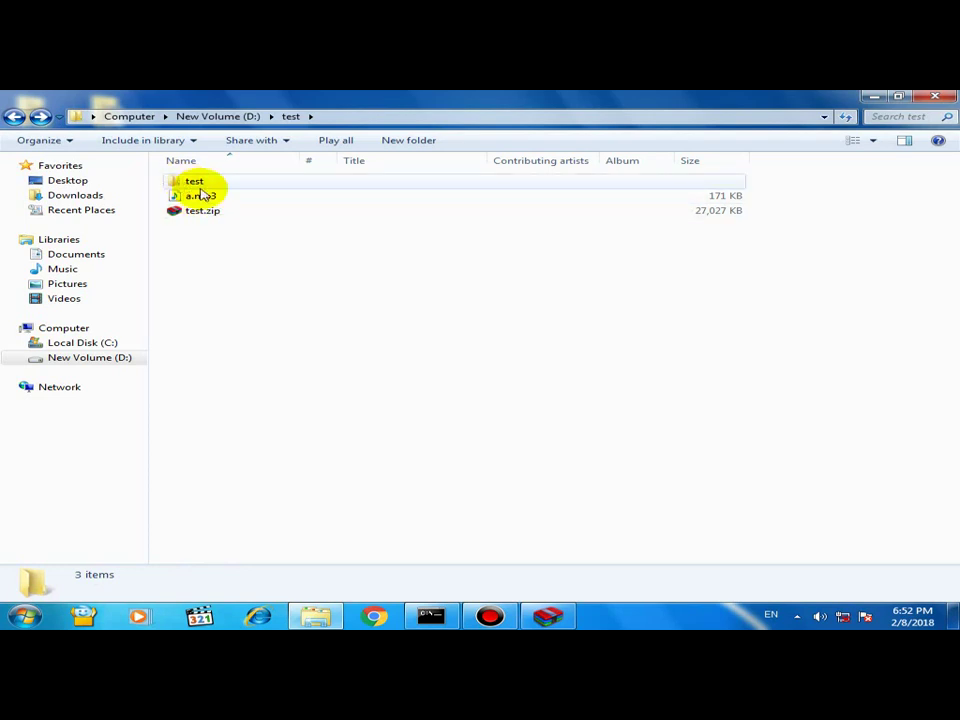
Rename the test.zip archive to b.zip
mouse_move(225, 200)
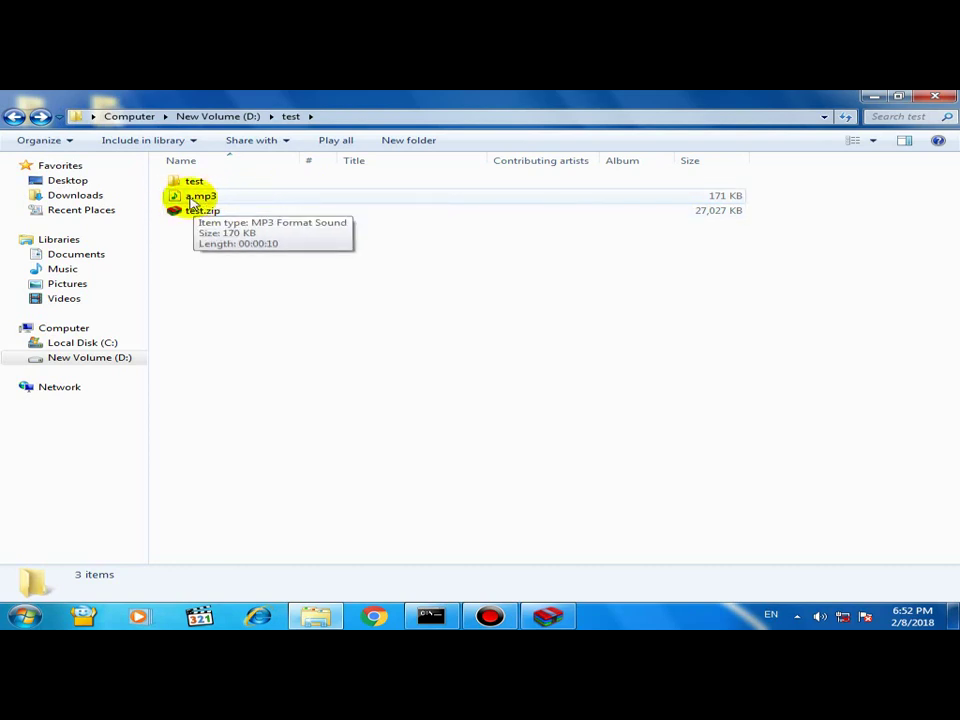
click(197, 200)
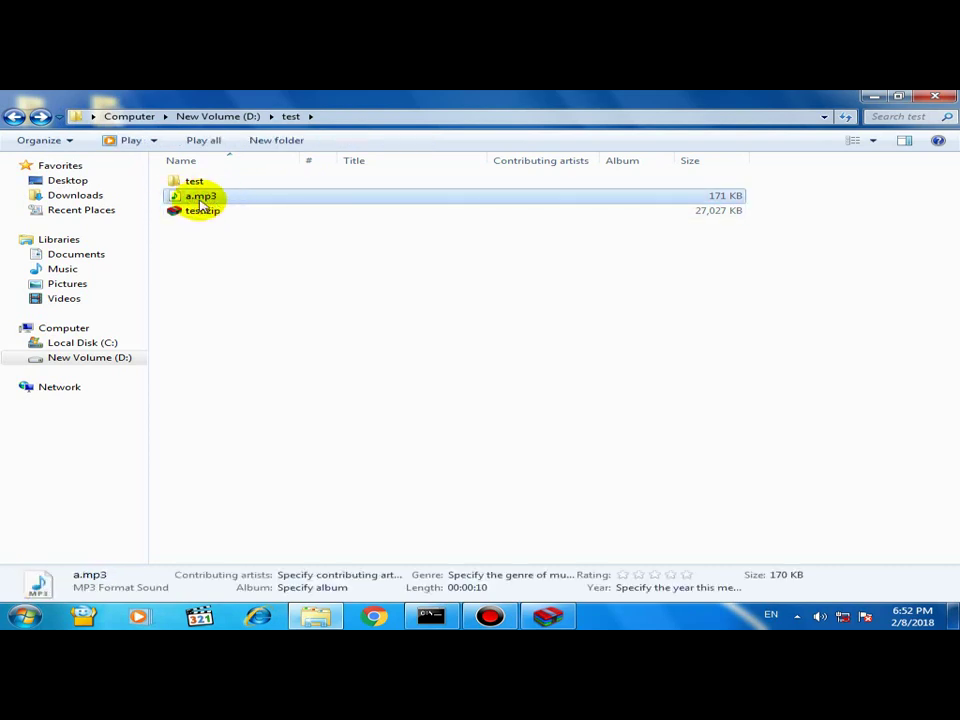
click(212, 224)
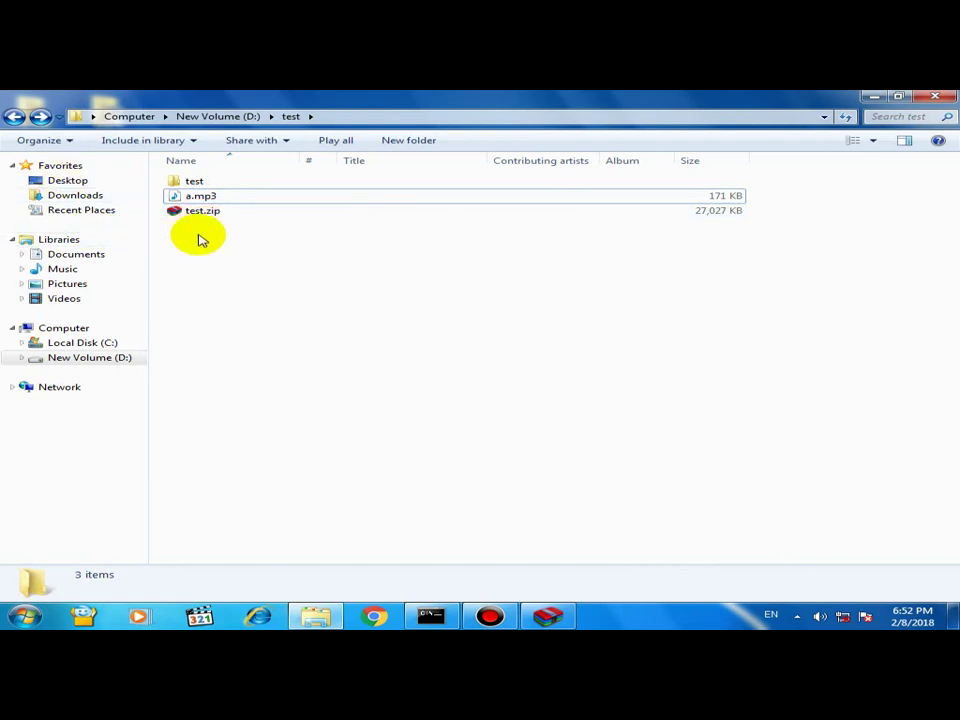
click(200, 215)
click(197, 216)
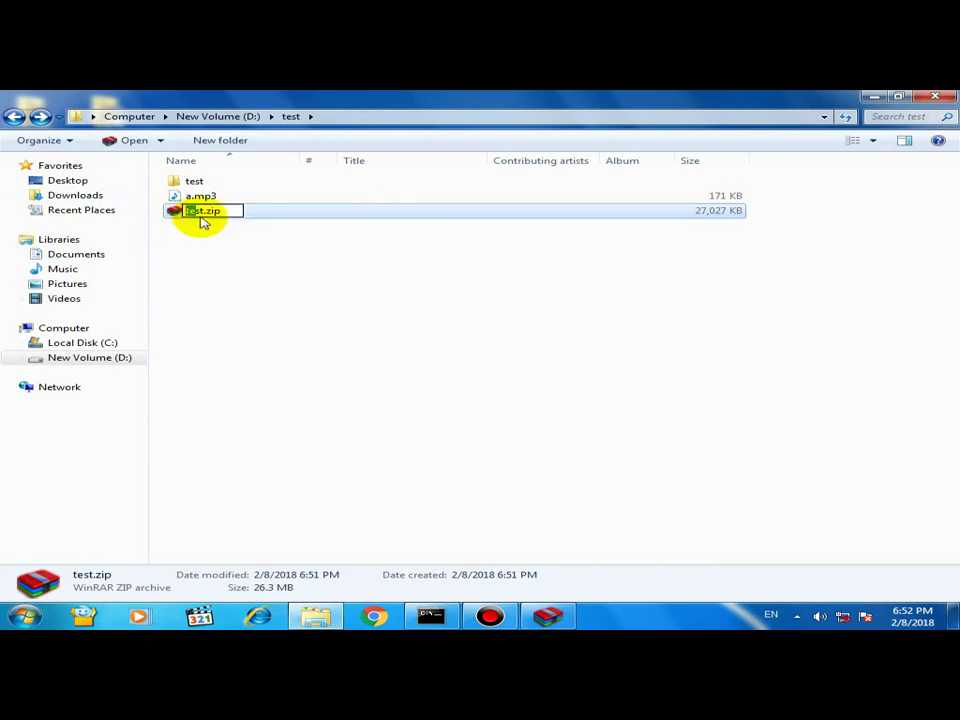
drag(203, 213, 181, 215)
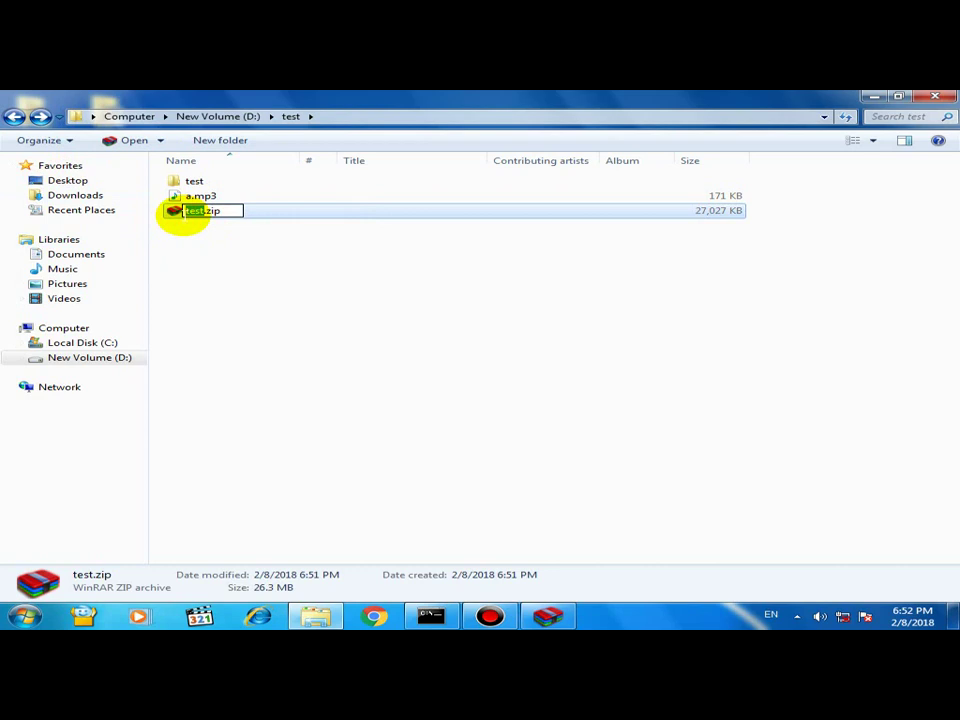
click(246, 287)
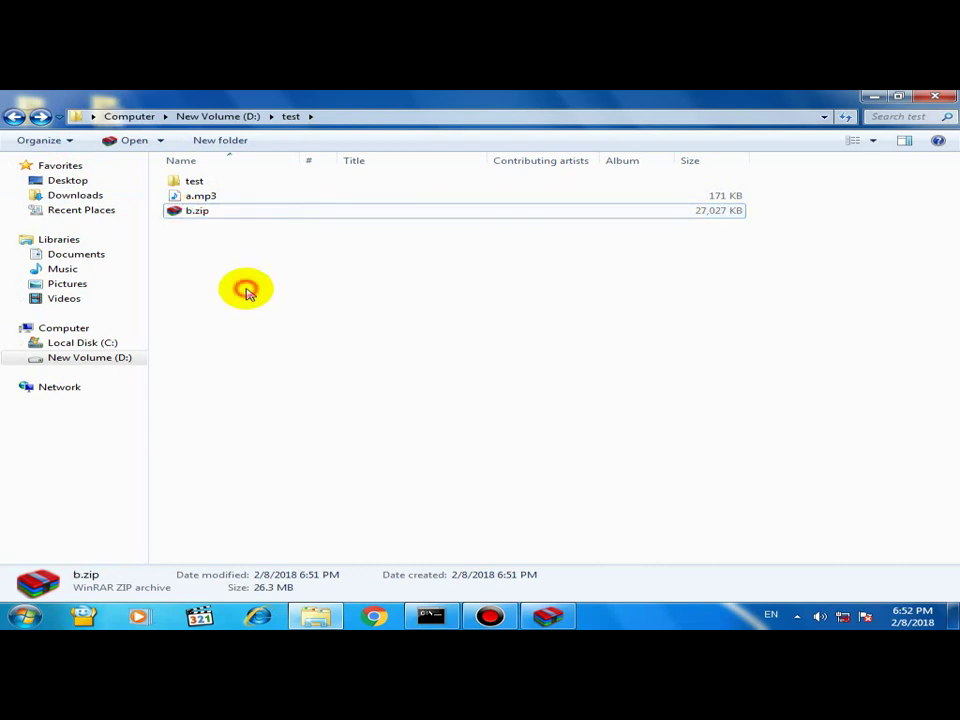
Permanently delete the inner test folder, keeping a.mp3 and b.zip, and go back to the computer's list of drives
click(197, 188)
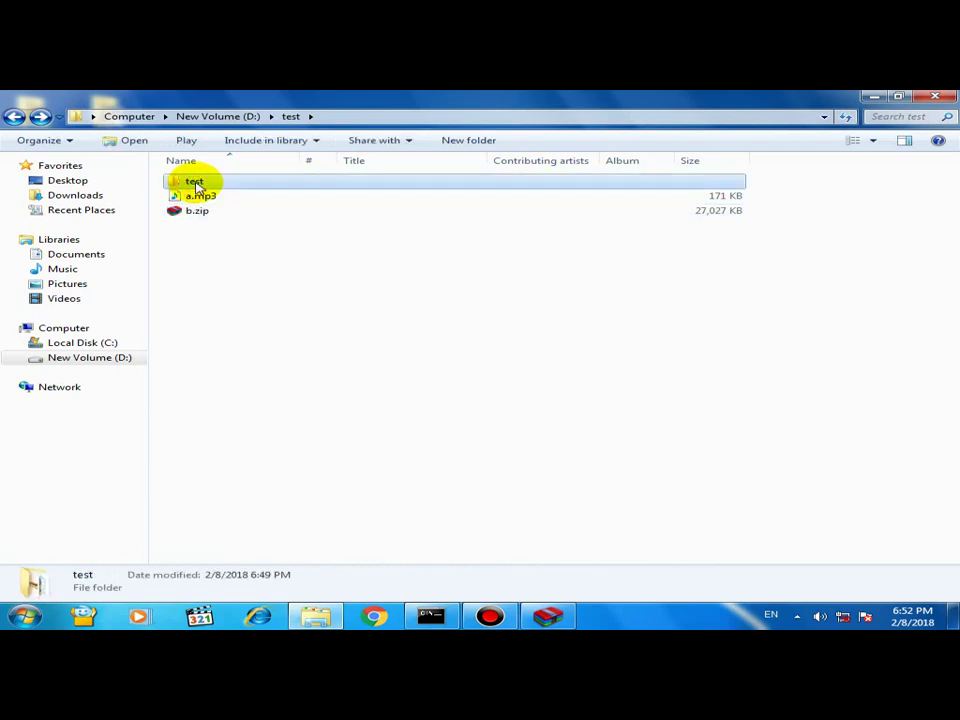
key(shift+Delete)
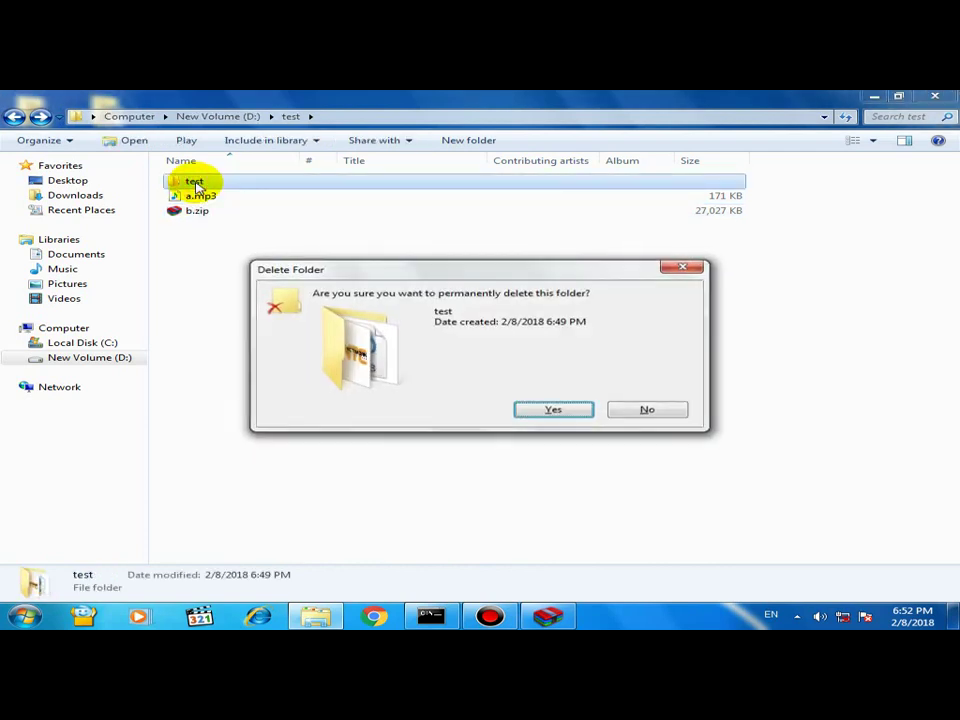
key(Return)
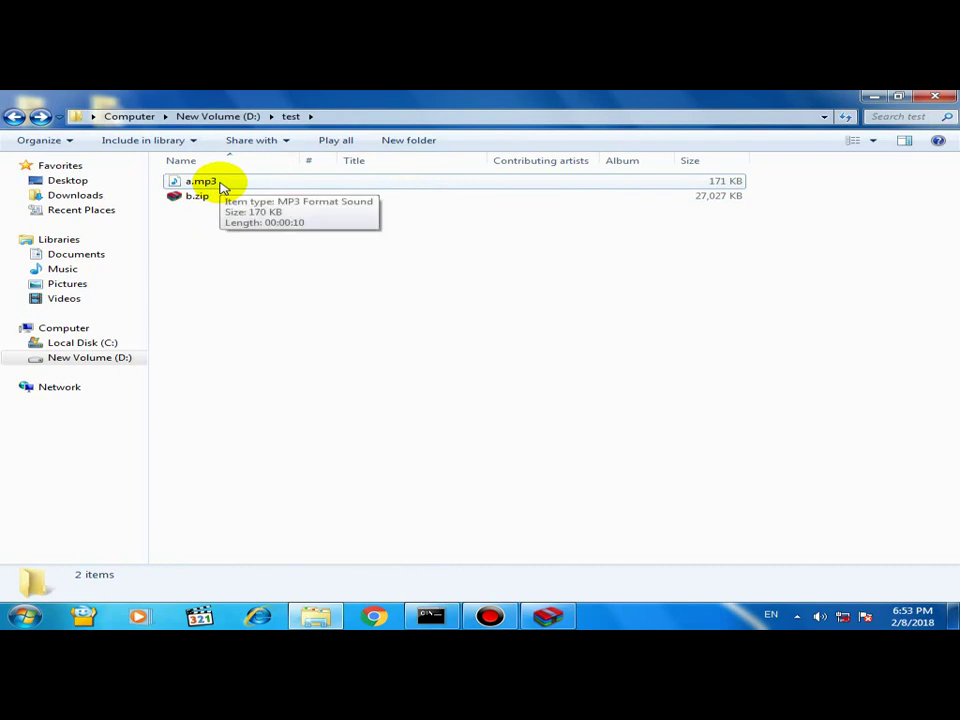
click(13, 117)
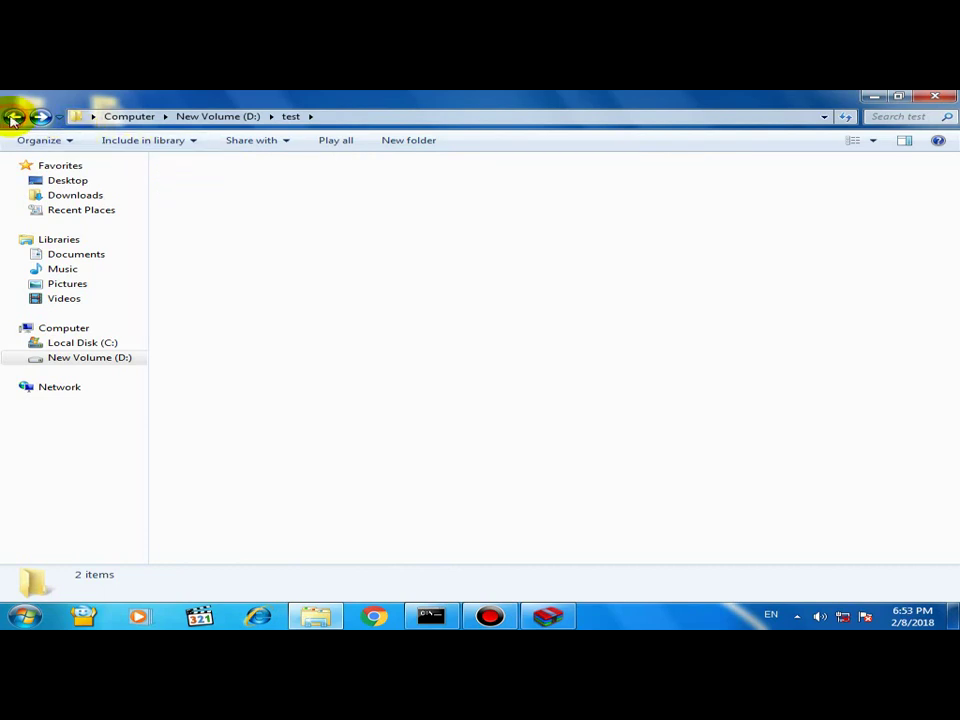
click(13, 117)
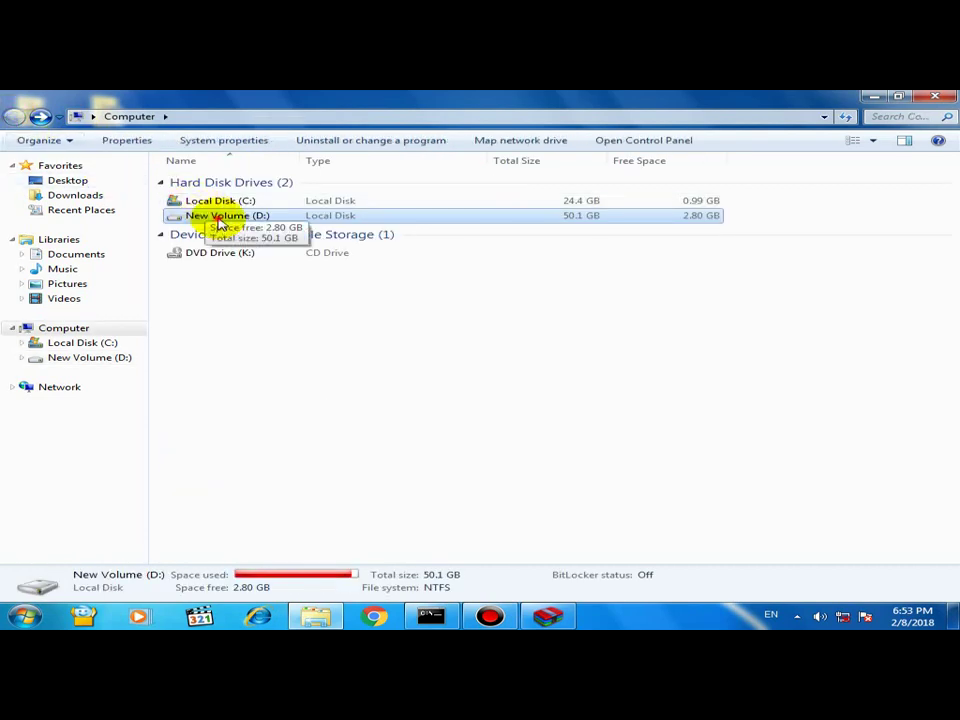
Open drive D and try to rename its test folder as data
double_click(222, 218)
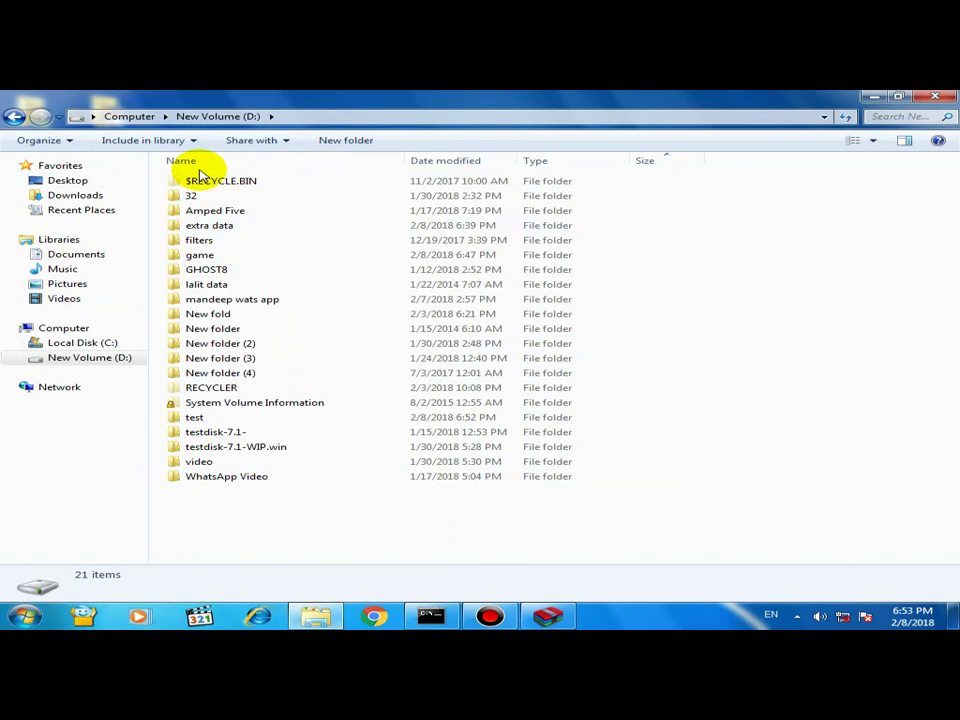
mouse_move(186, 420)
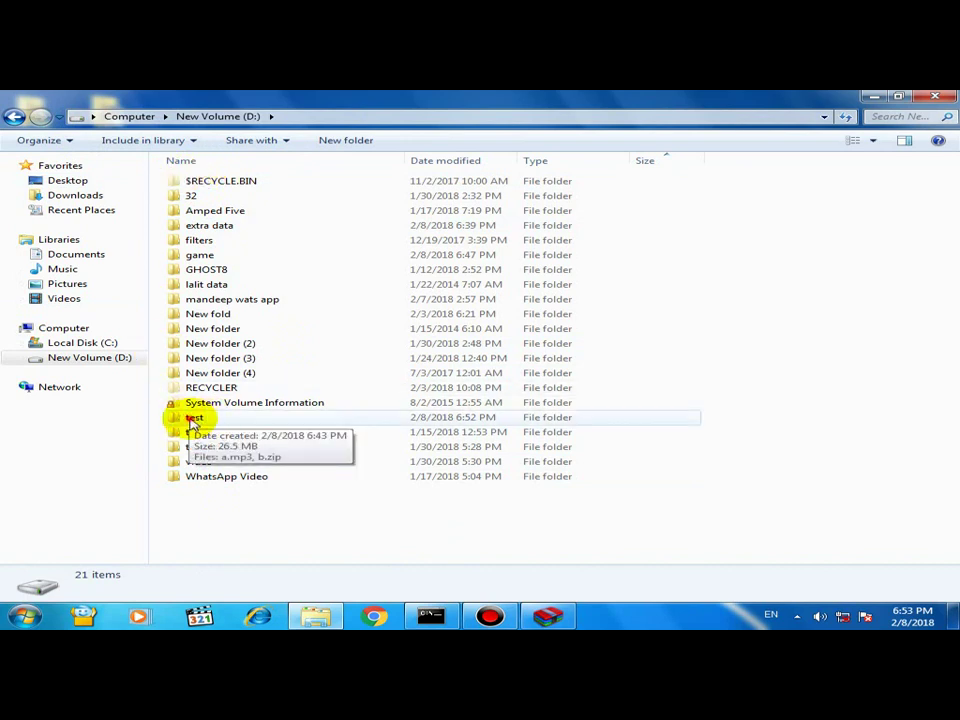
click(192, 420)
click(193, 420)
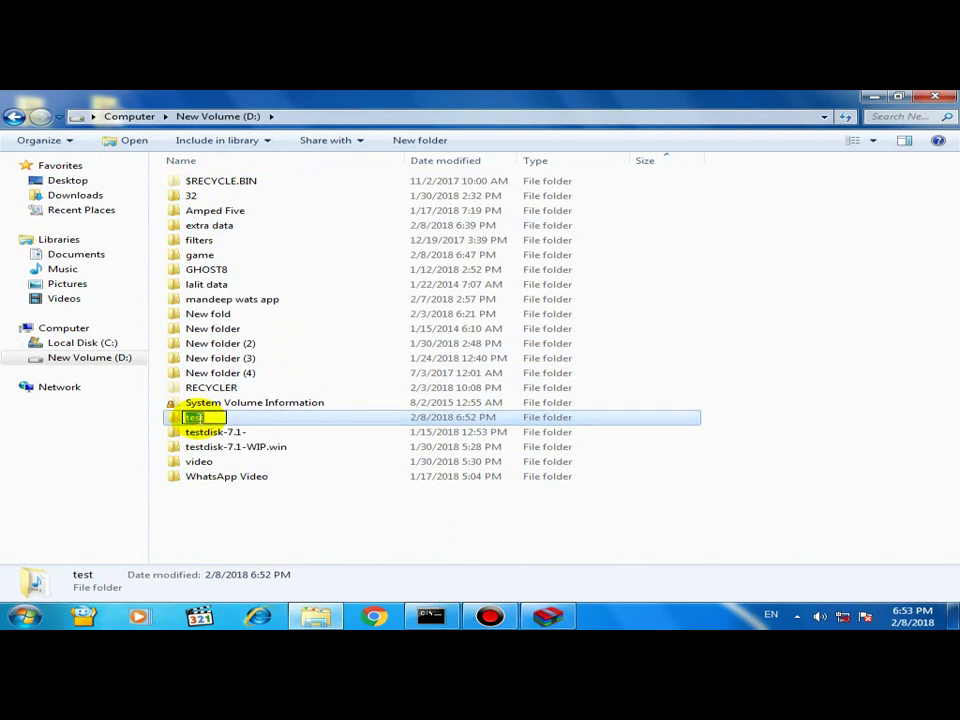
text(data)
key(Return)
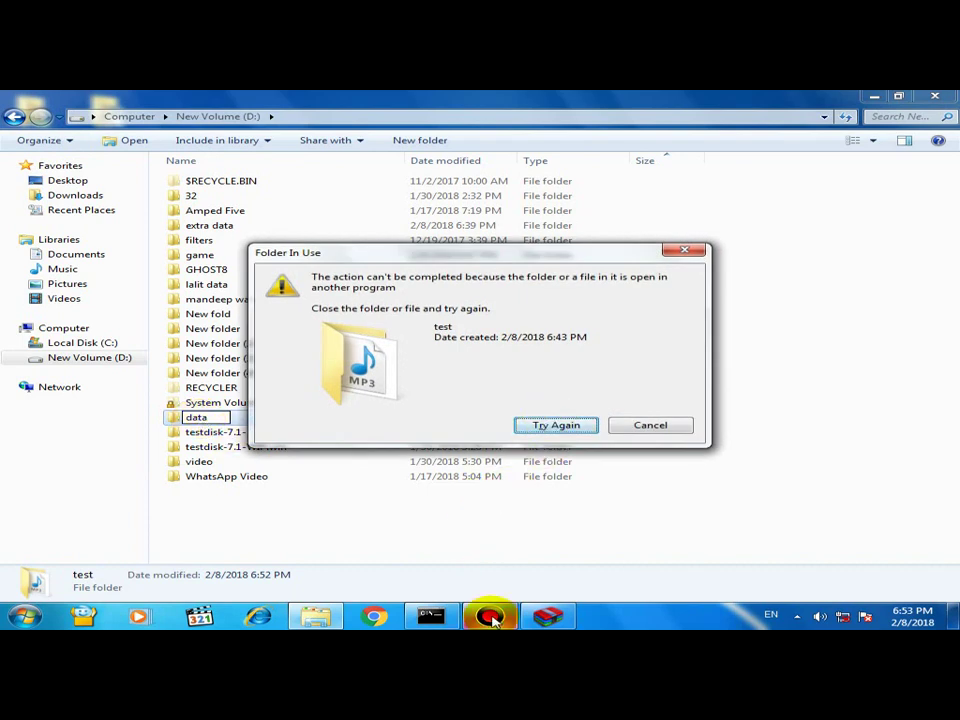
Close the WinRAR window showing as.zip, retry renaming the test folder, and cancel the Folder In Use dialog
click(548, 616)
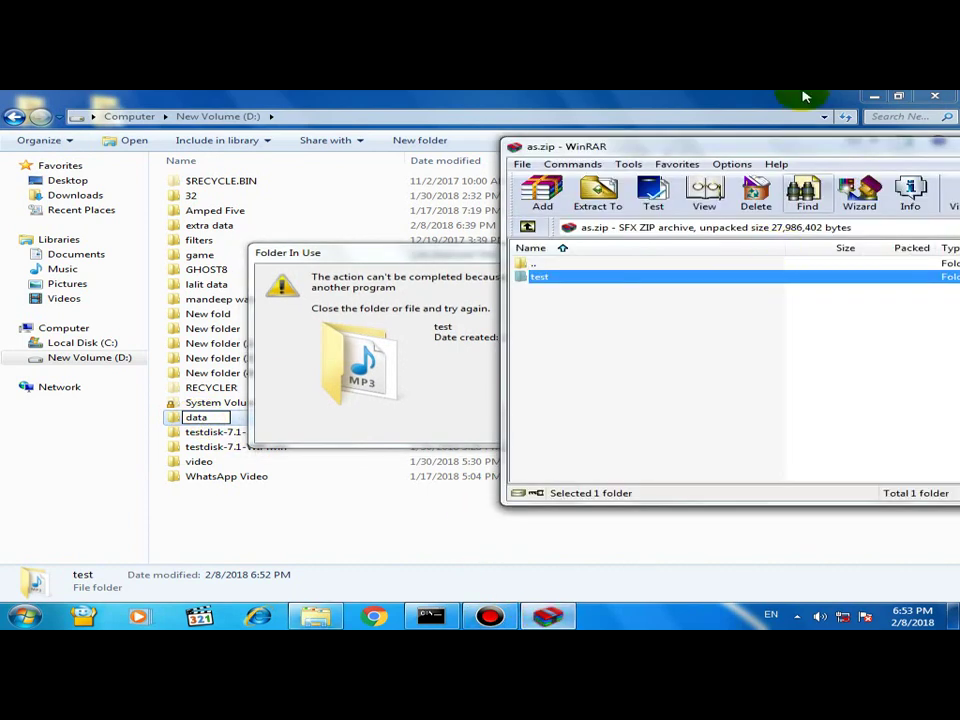
drag(804, 146, 452, 189)
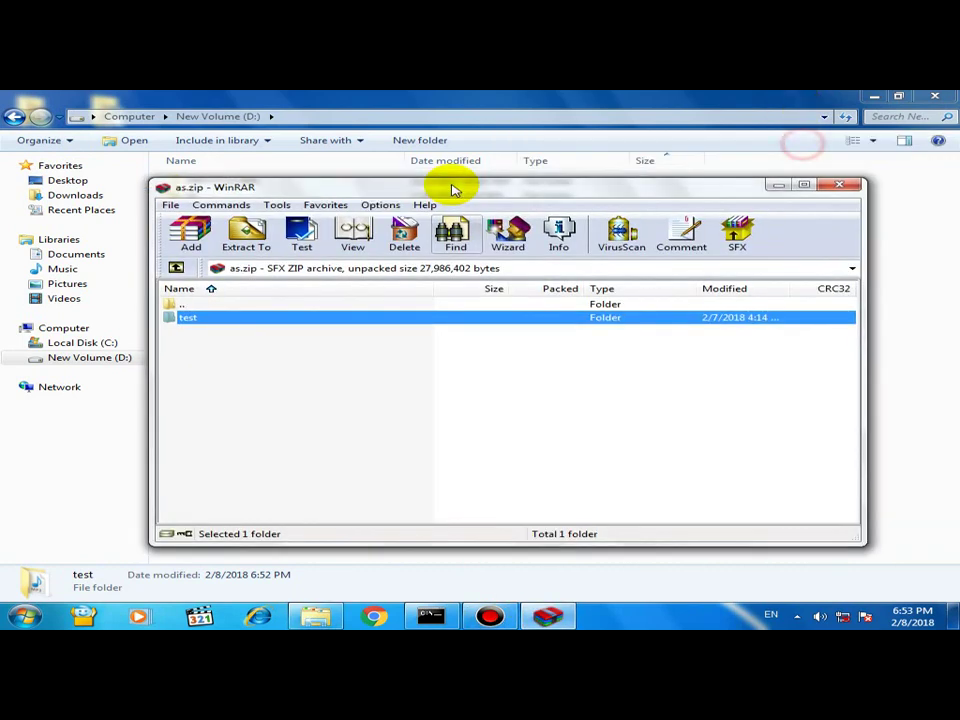
click(838, 186)
click(542, 423)
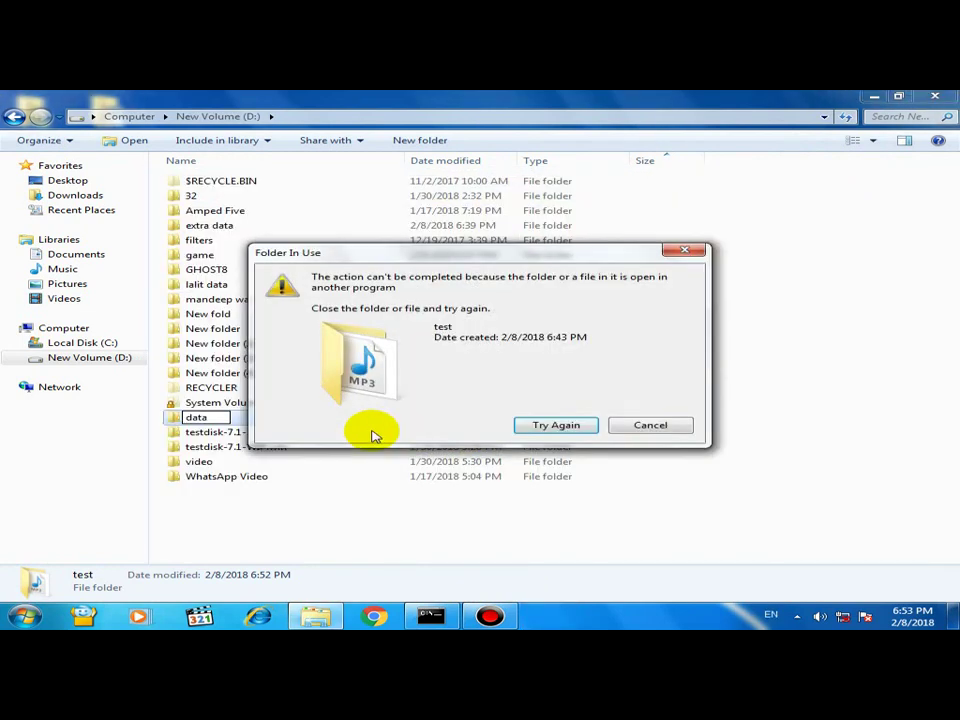
click(567, 427)
click(649, 426)
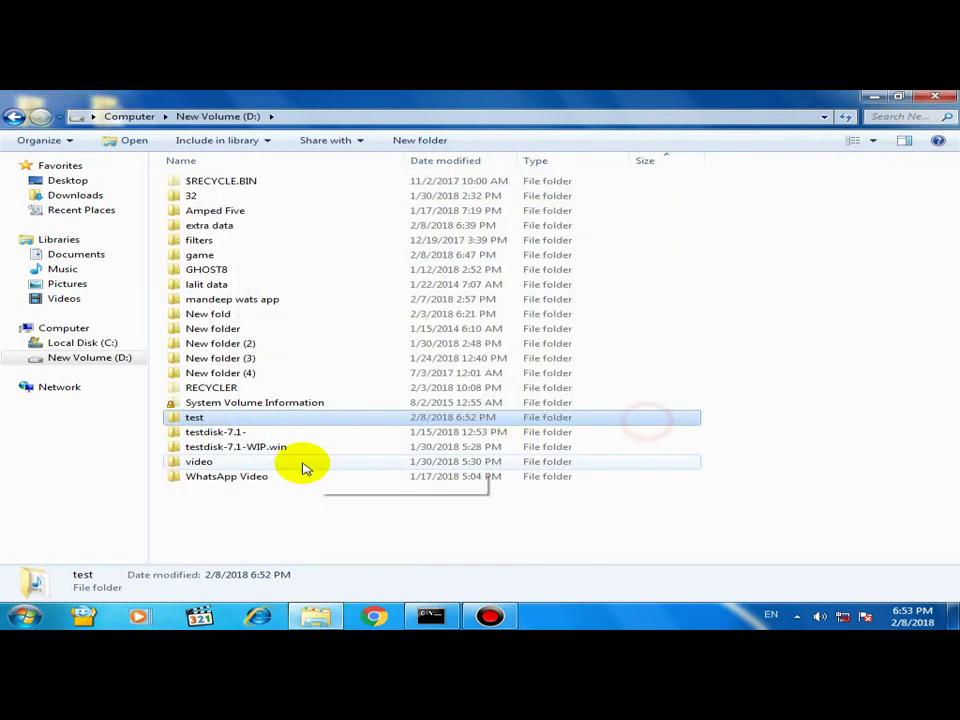
Close the open Command Prompt window and rename the test folder on drive D as data
click(193, 419)
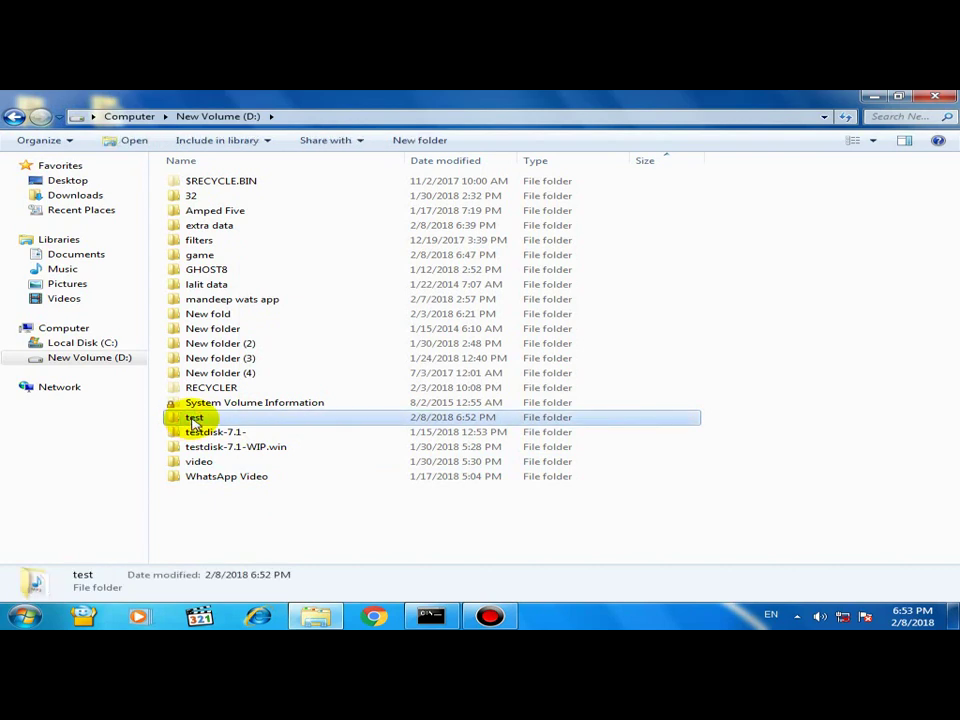
click(195, 420)
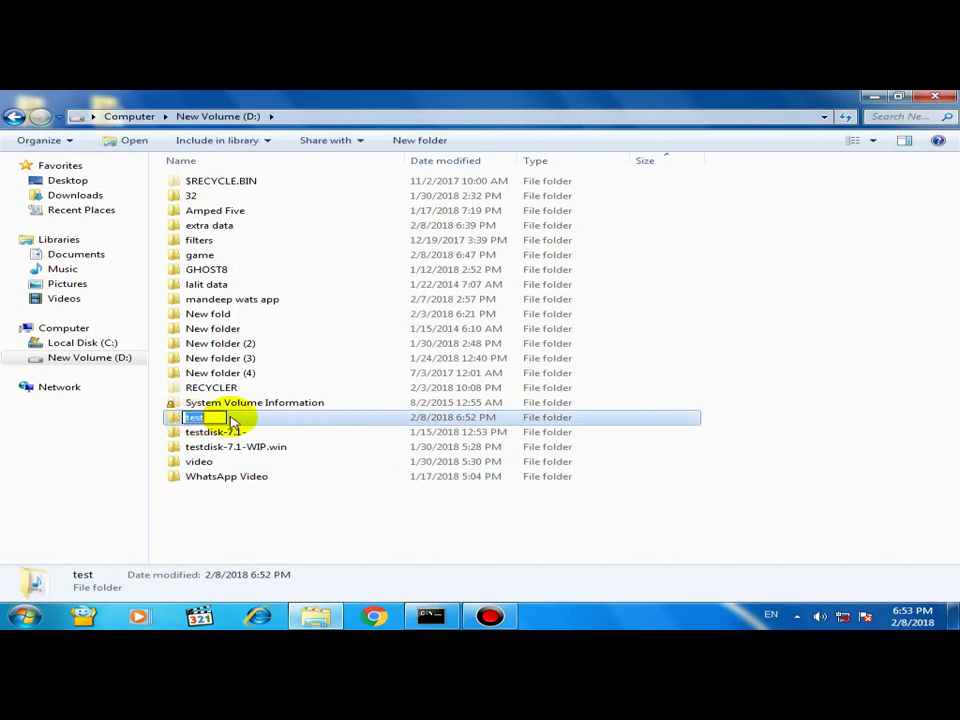
right_click(440, 610)
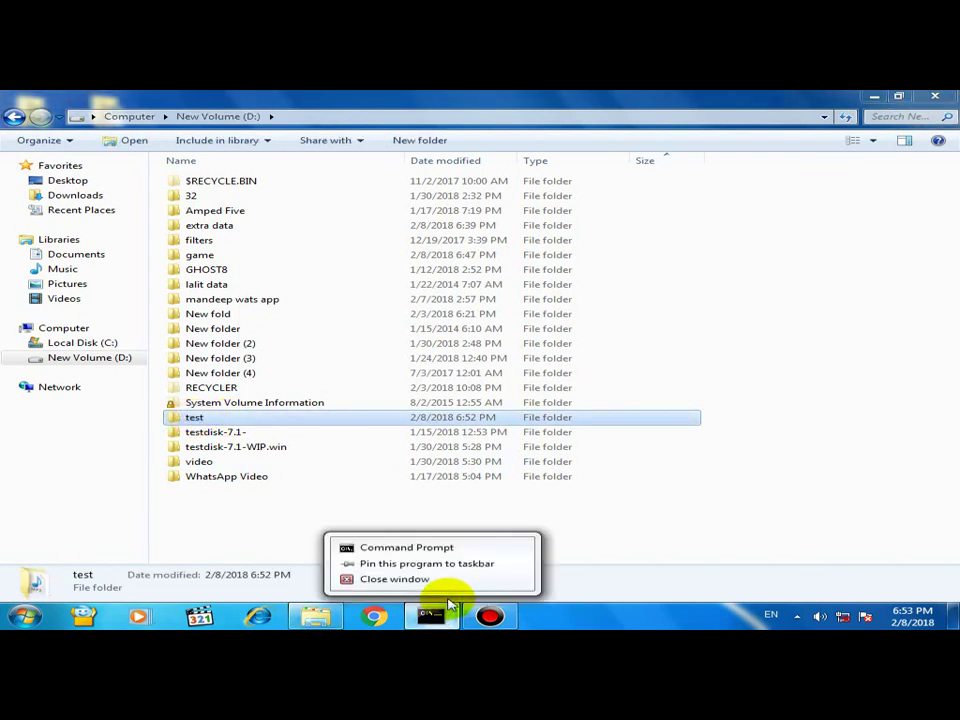
click(439, 580)
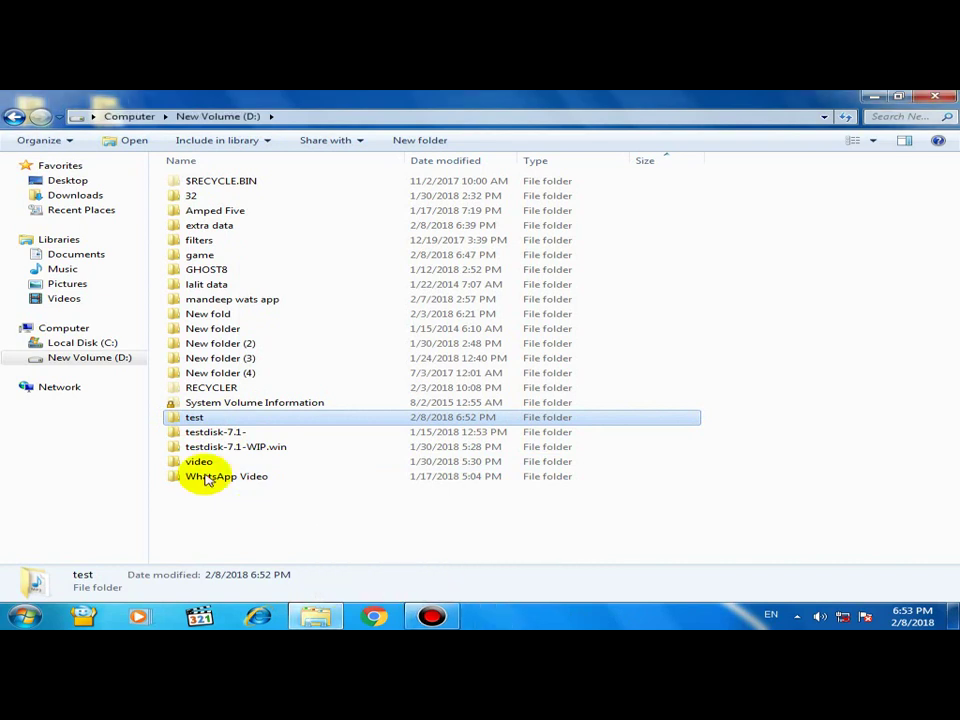
click(206, 419)
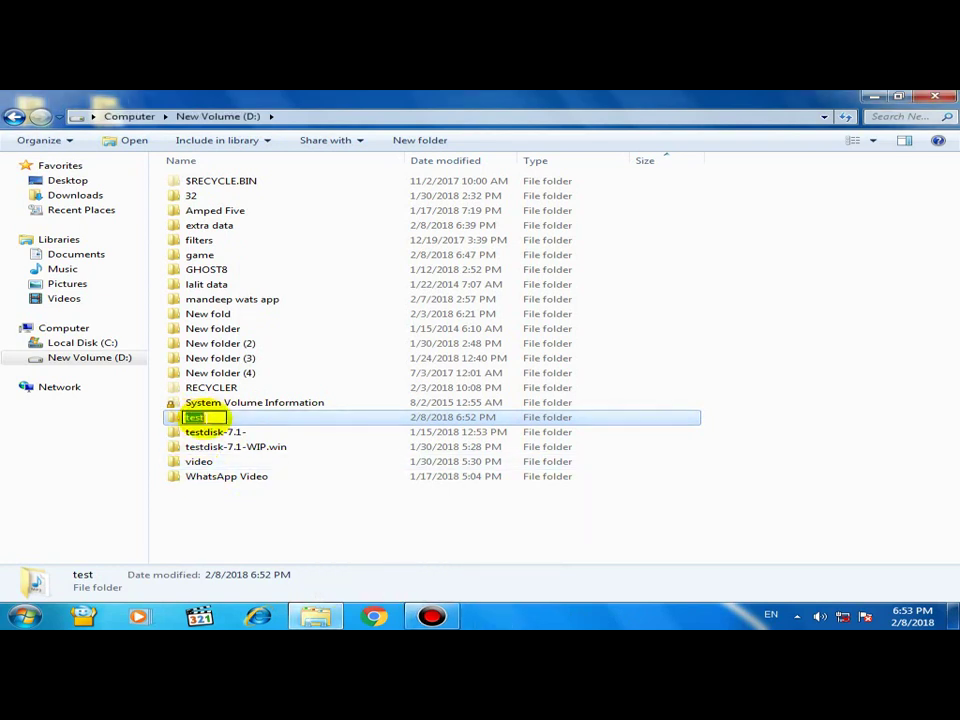
text(d)
text(ata)
key(Return)
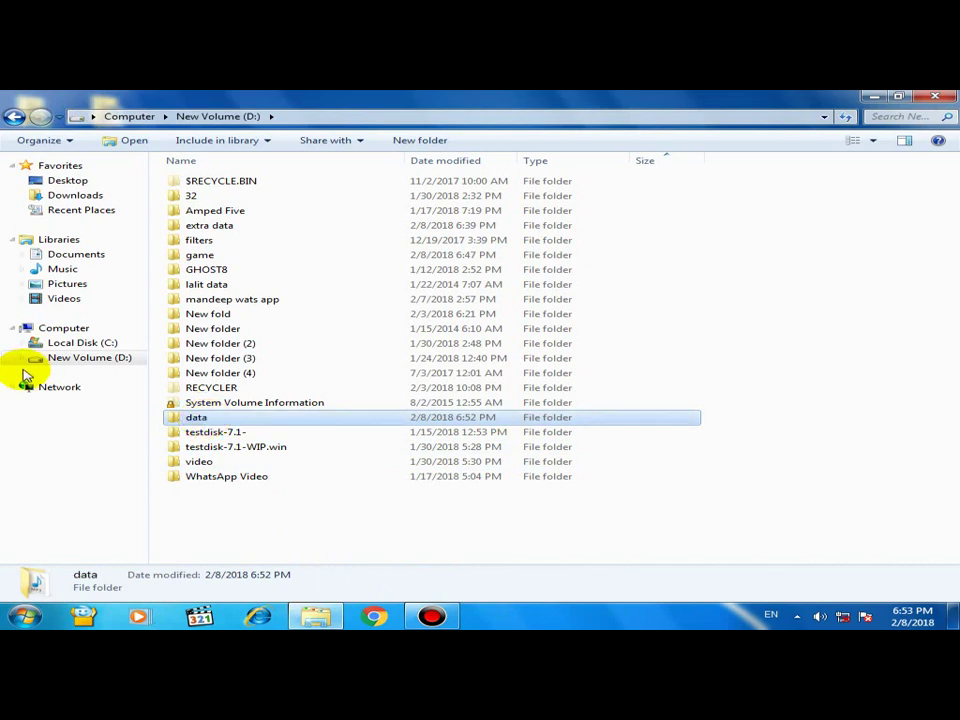
Search for cmd, open a new Command Prompt, and place its window over the lower part of the folder list
click(27, 612)
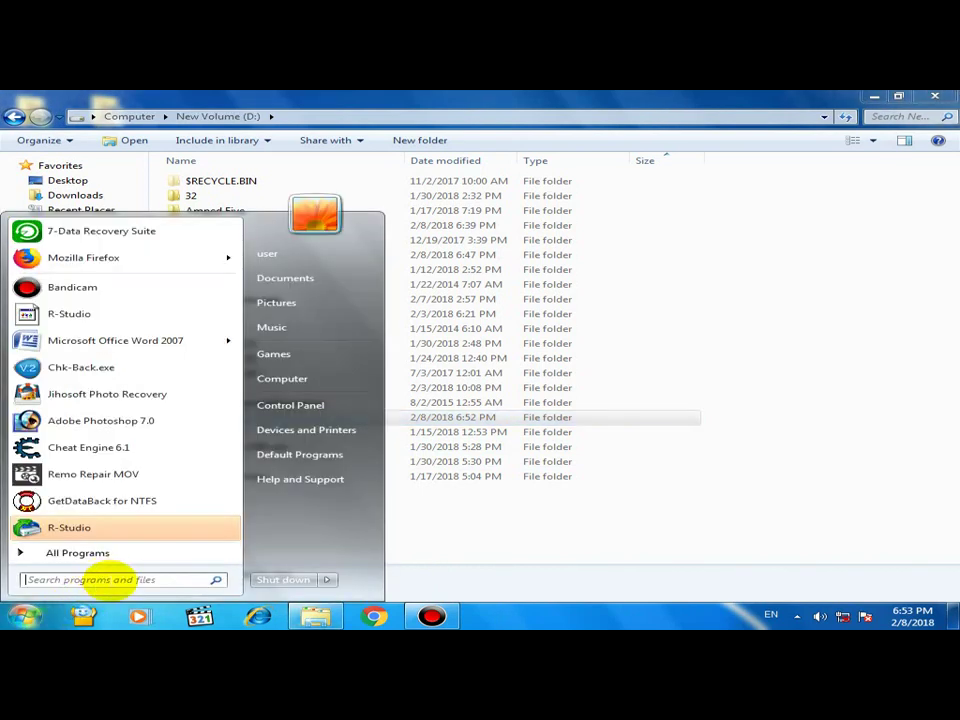
click(108, 579)
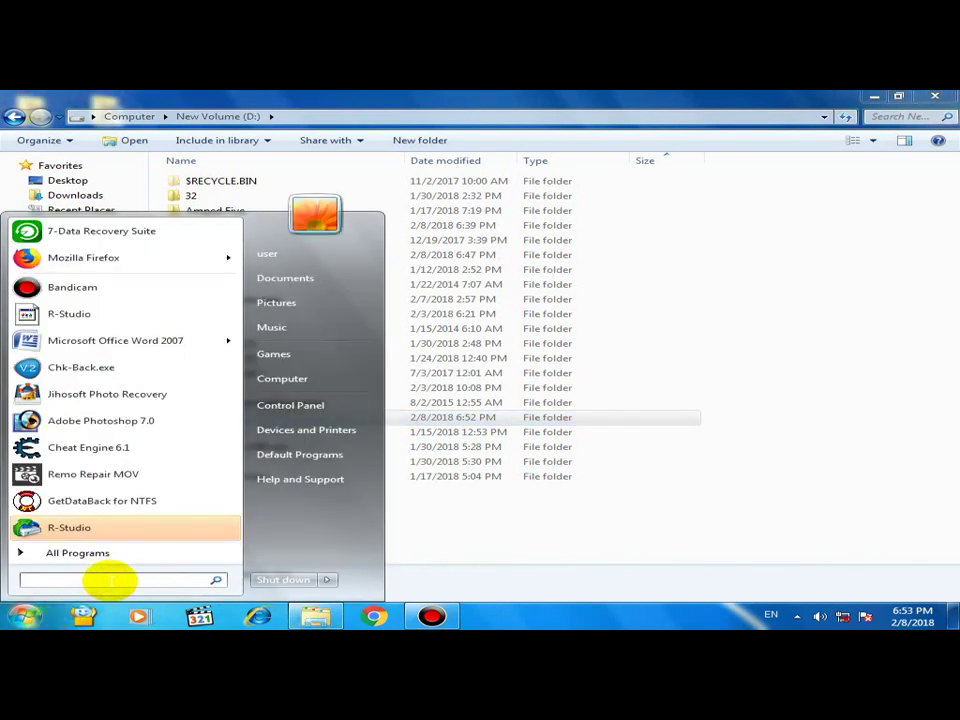
text(cmd)
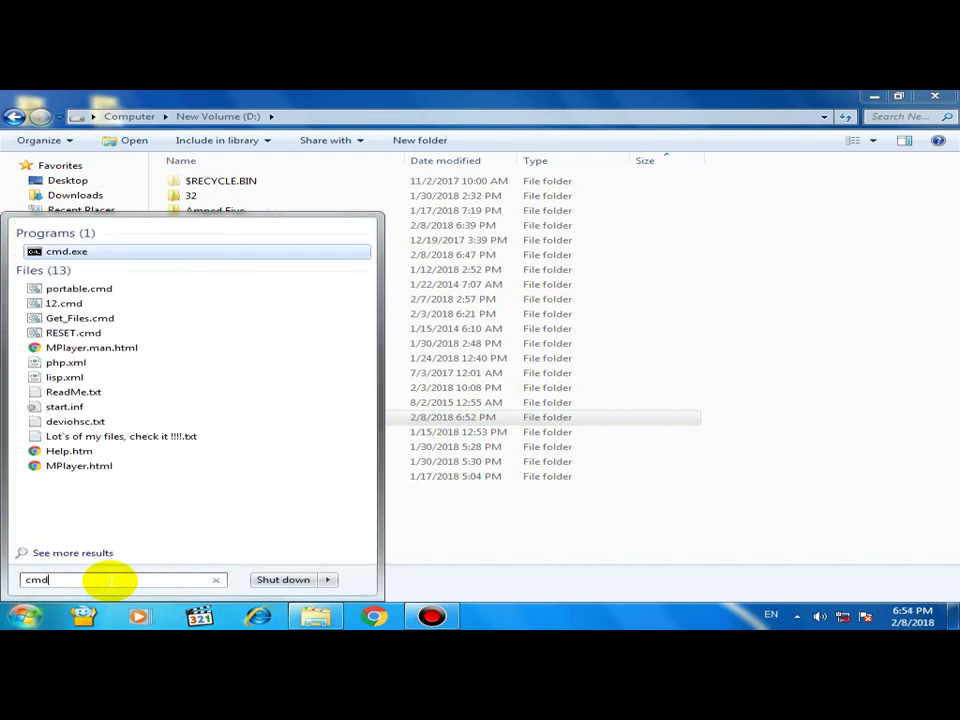
click(64, 253)
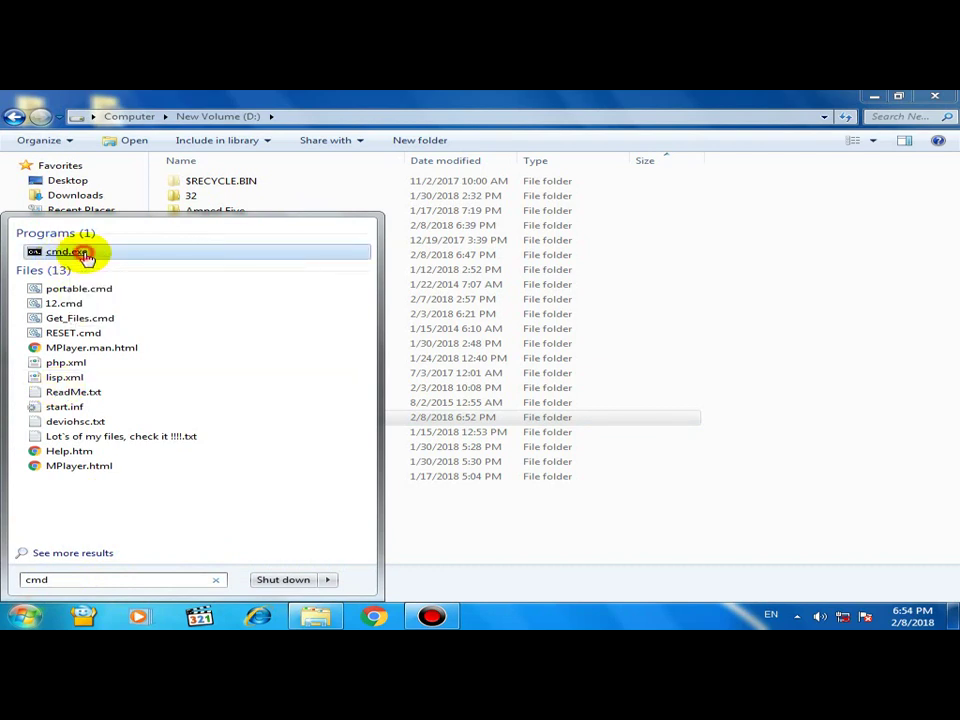
drag(257, 118, 332, 326)
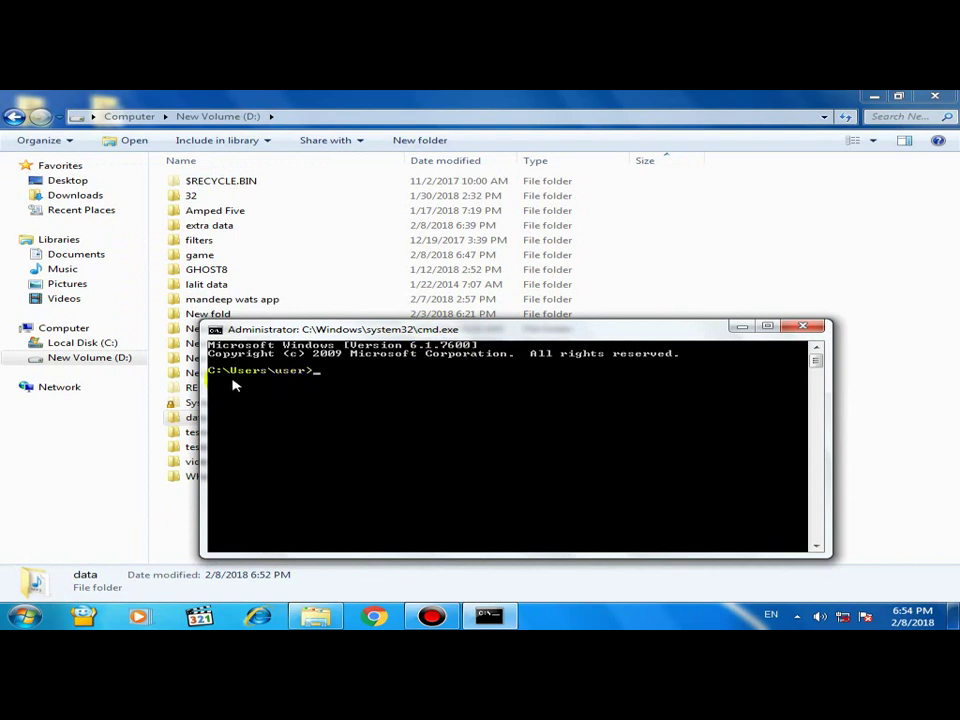
Switch the Command Prompt to drive D with d: and minimize the folder window behind it
text(d)
text(:\)
key(BackSpace)
key(Return)
double_click(280, 328)
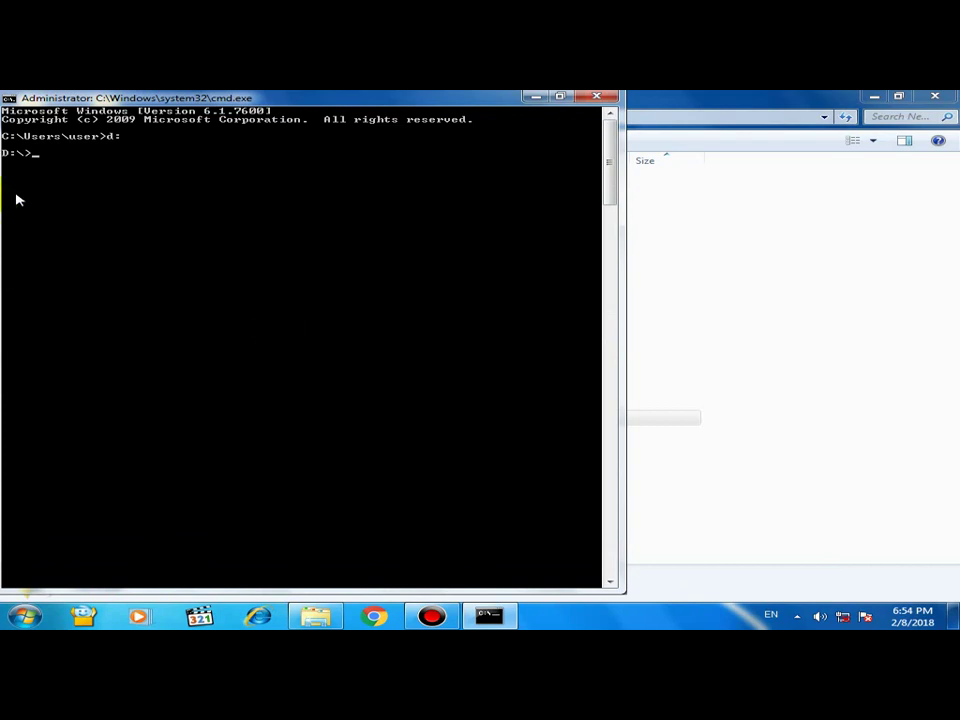
drag(155, 96, 456, 274)
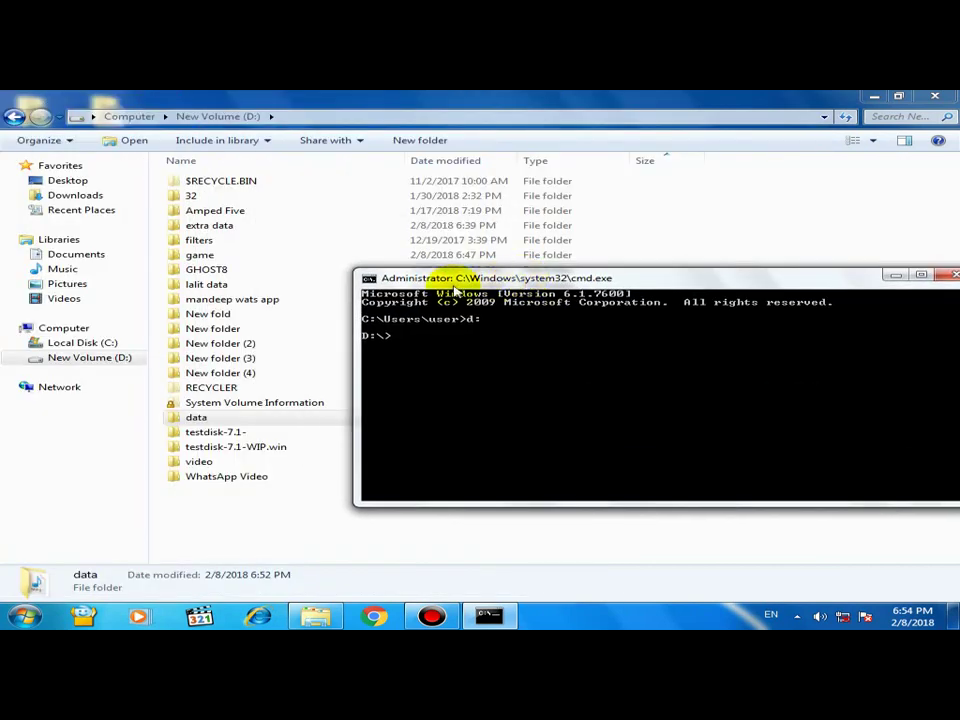
click(876, 96)
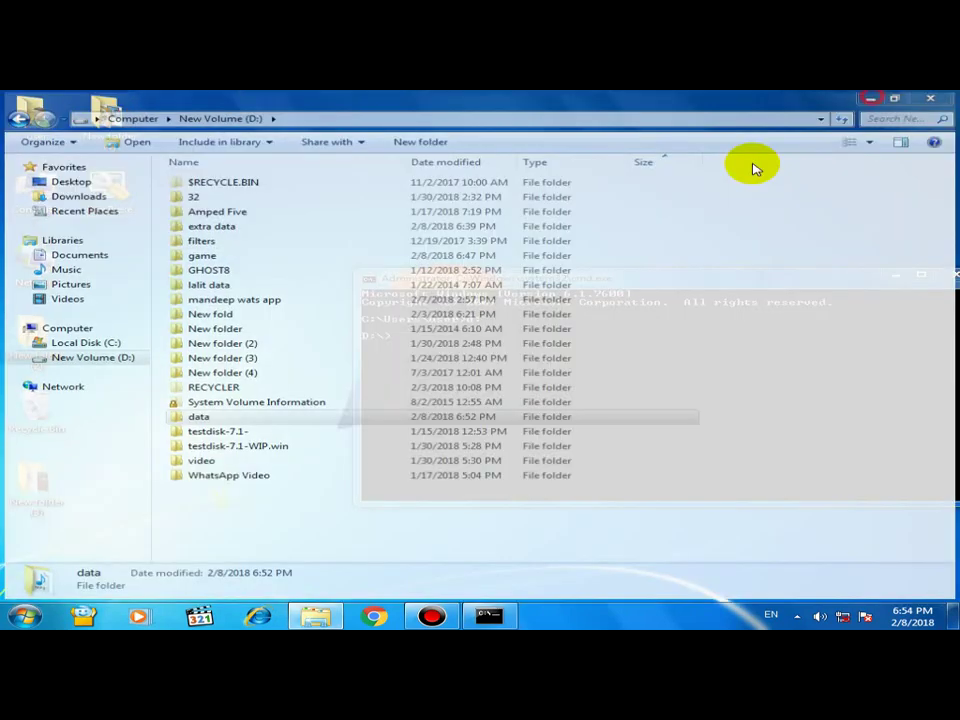
drag(429, 262, 342, 266)
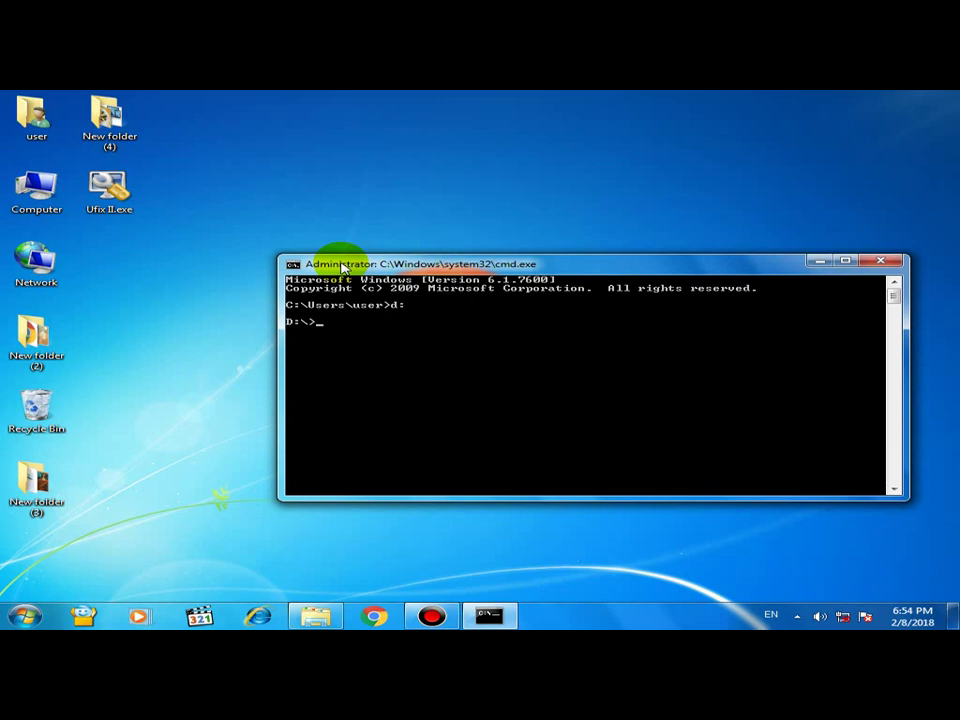
Change to the data folder with cd data, list its contents with dir, and dismiss the color scheme prompt
text(cd data)
key(Return)
text(d)
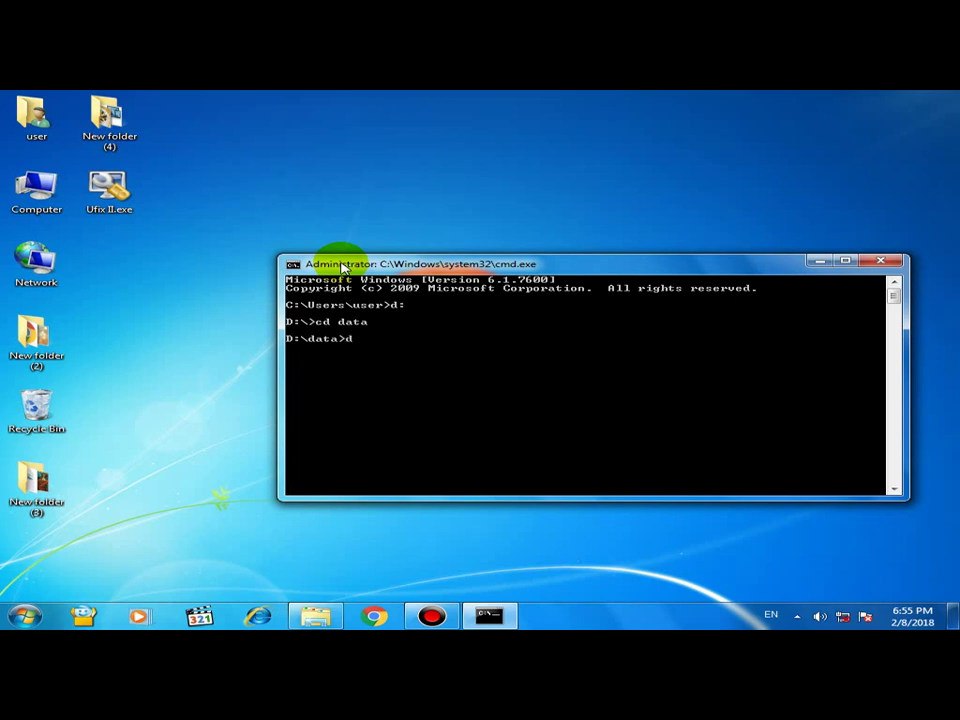
text(ir)
key(Return)
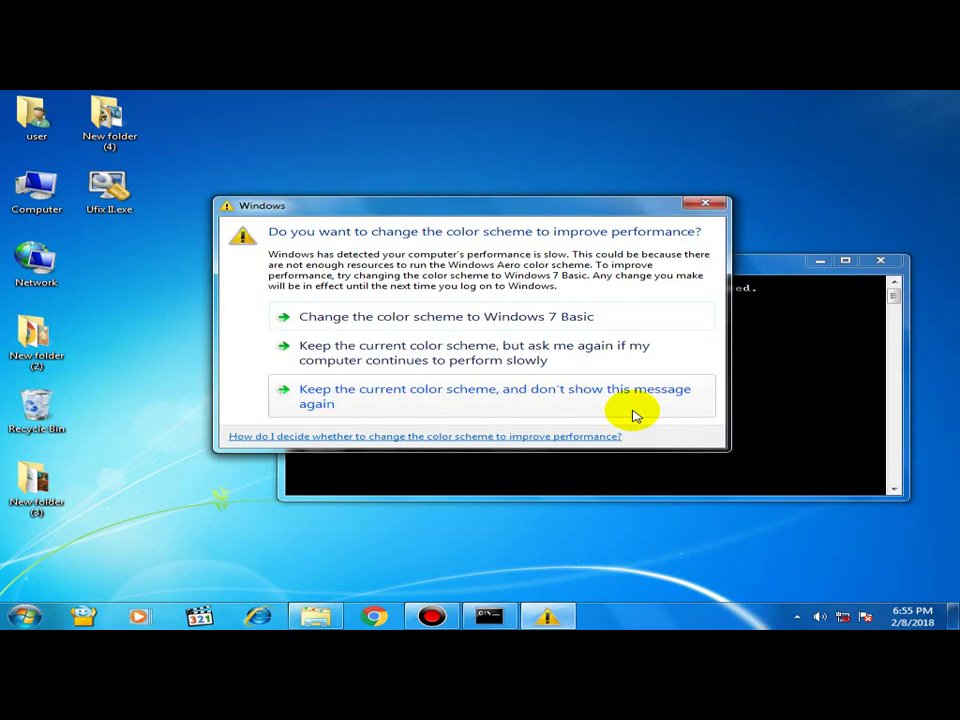
click(708, 207)
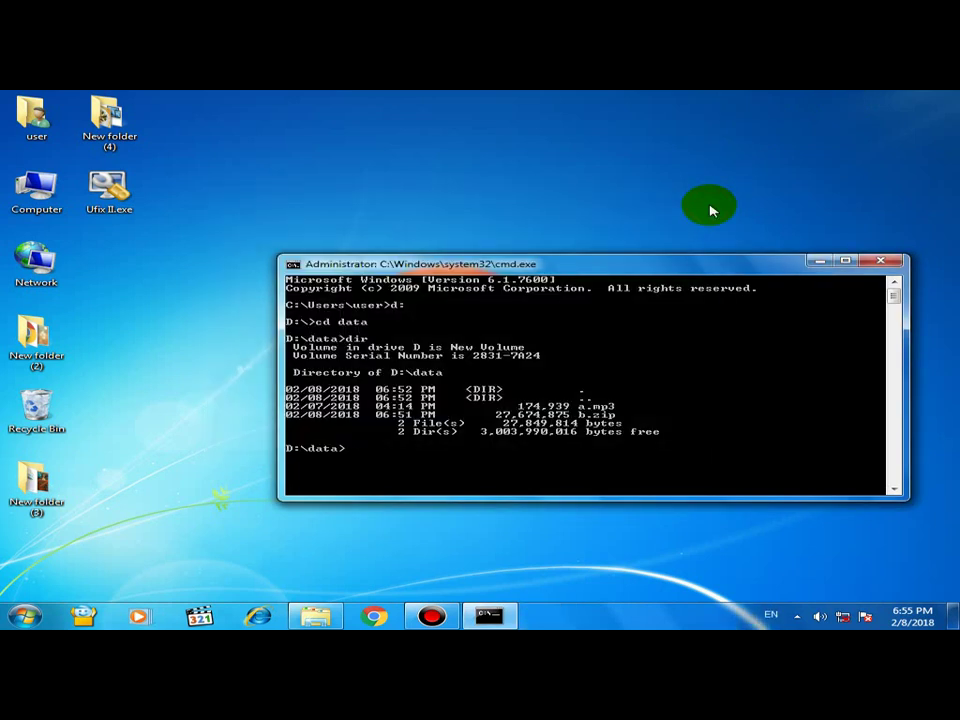
Merge the mp3 and the archive into ab.mp3 by running copy /b a.mp3+b.zip ab.mp3
text(copy /b)
text(a.mp3+)
text(b.zi)
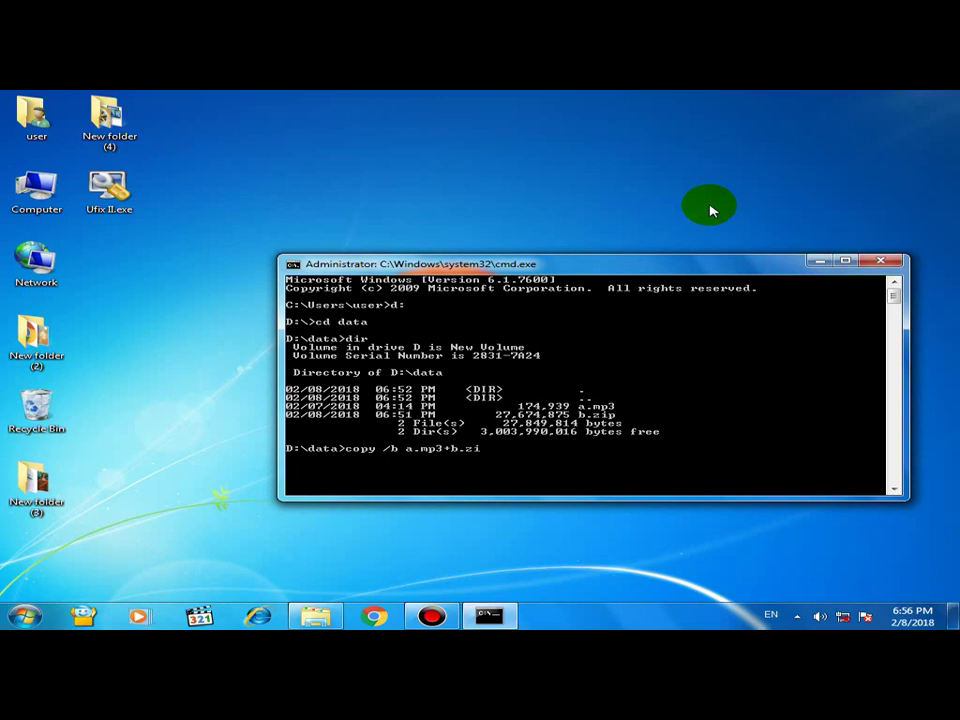
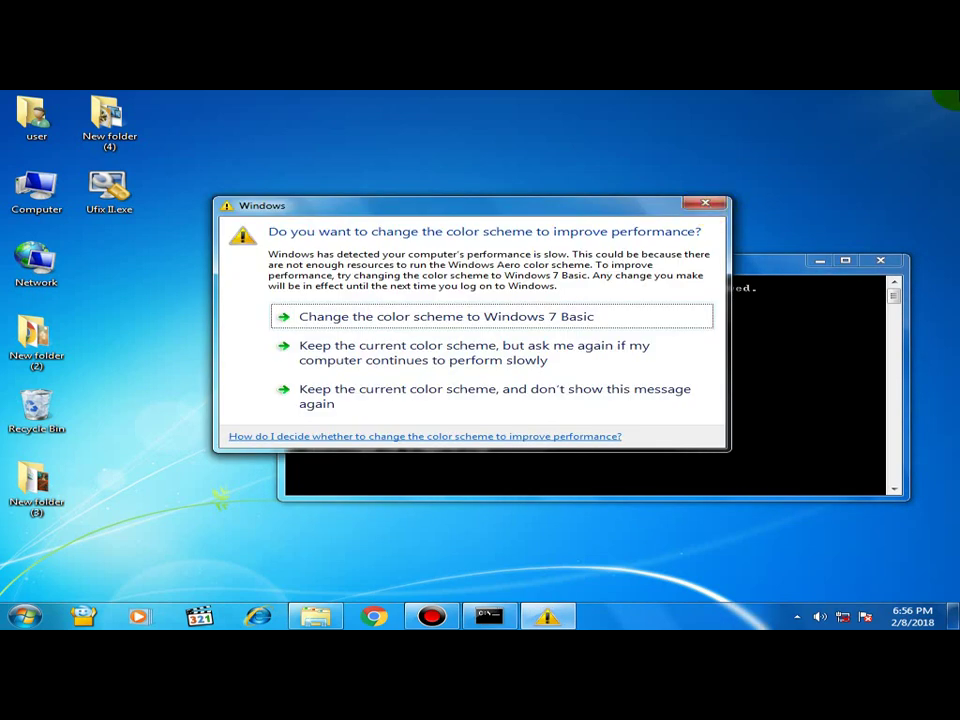
click(700, 206)
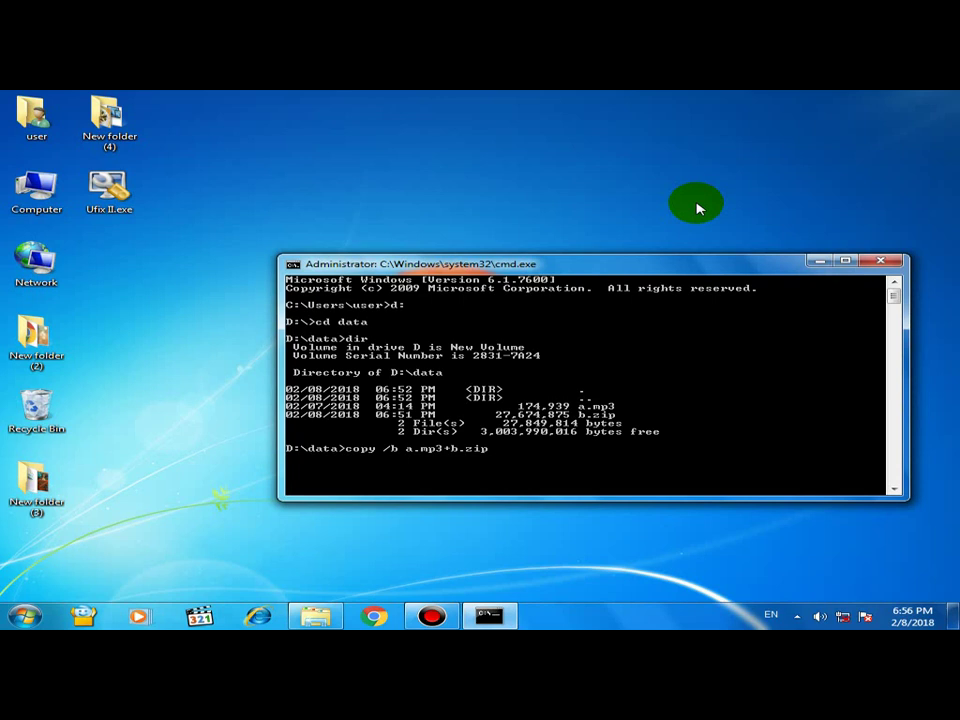
text(ab.)
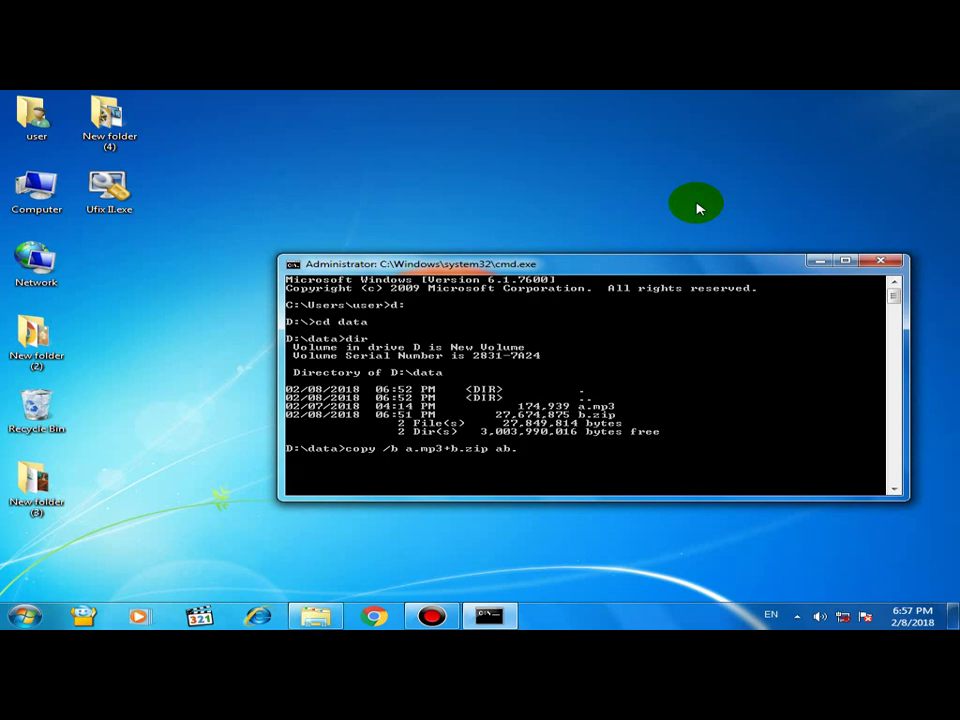
text(mp3)
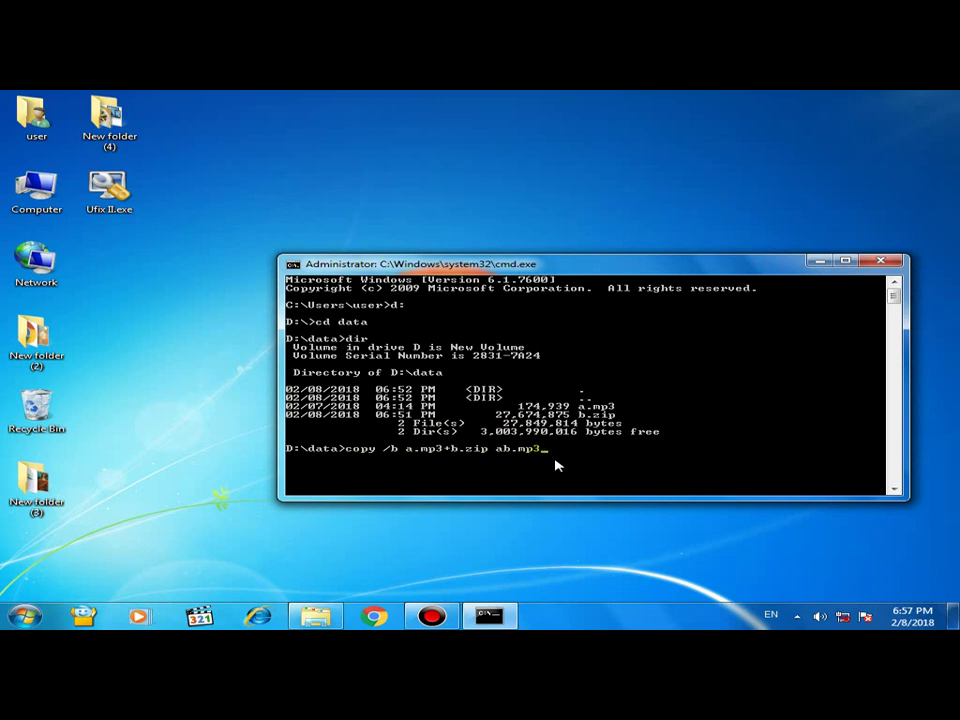
key(Return)
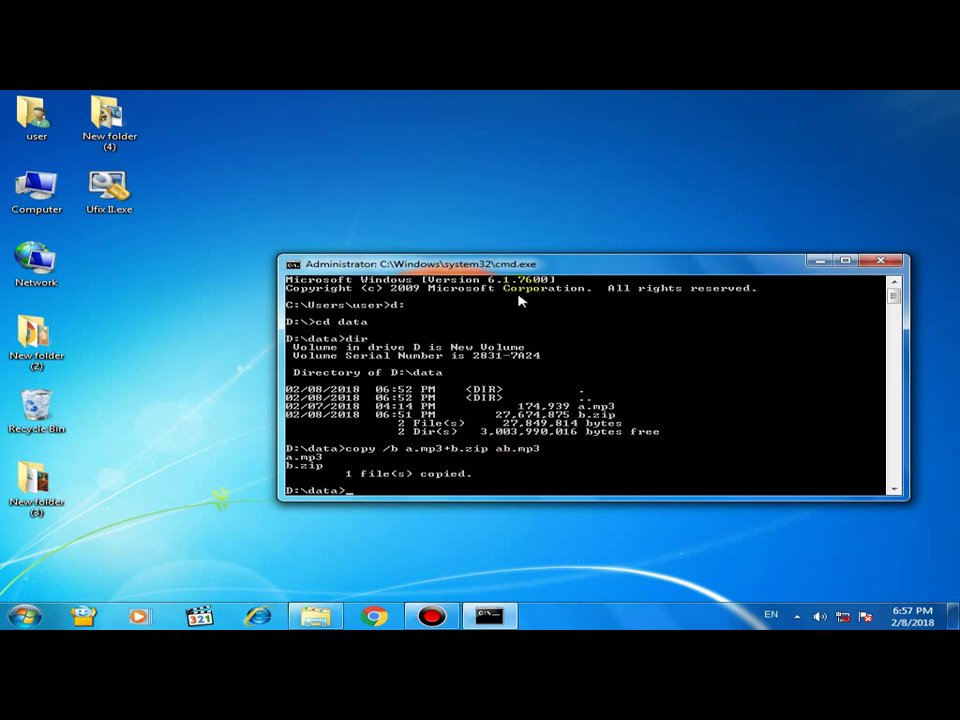
drag(518, 262, 524, 201)
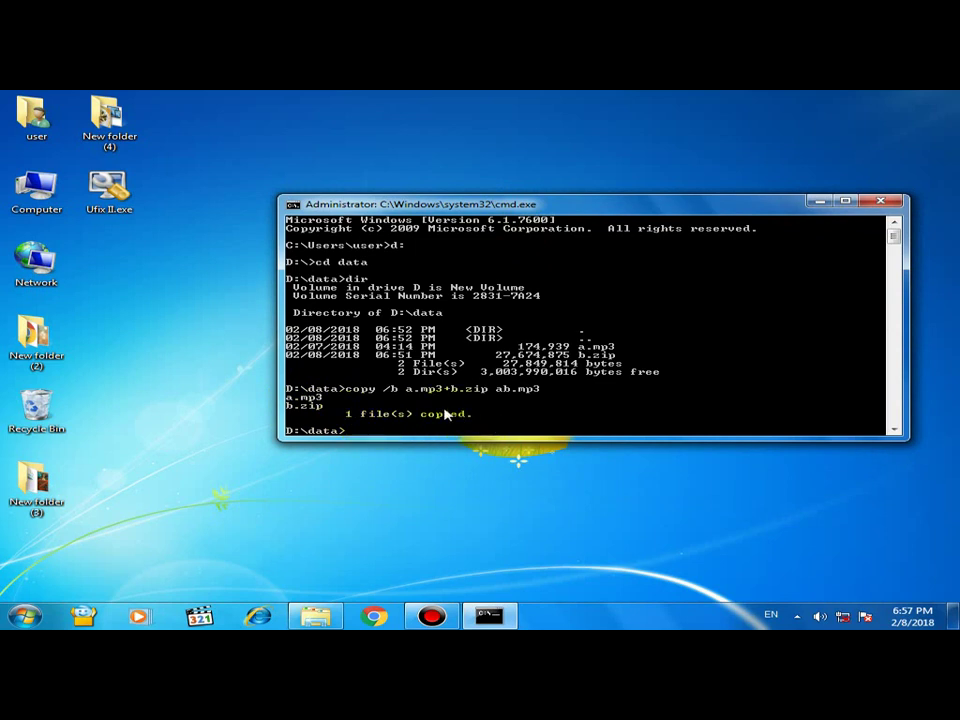
click(284, 410)
click(295, 397)
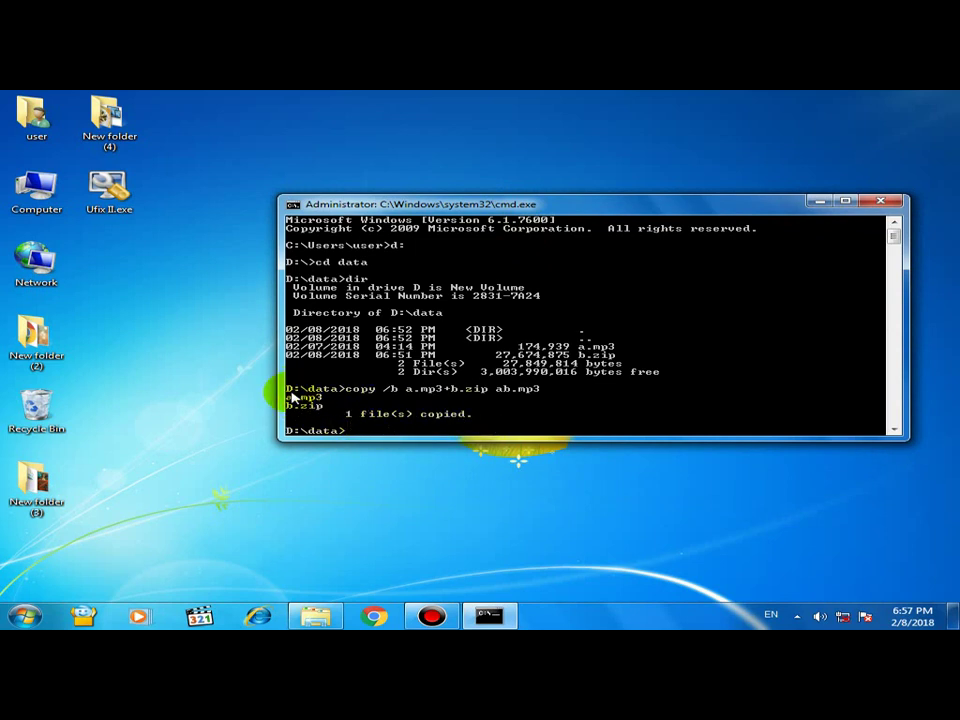
click(360, 430)
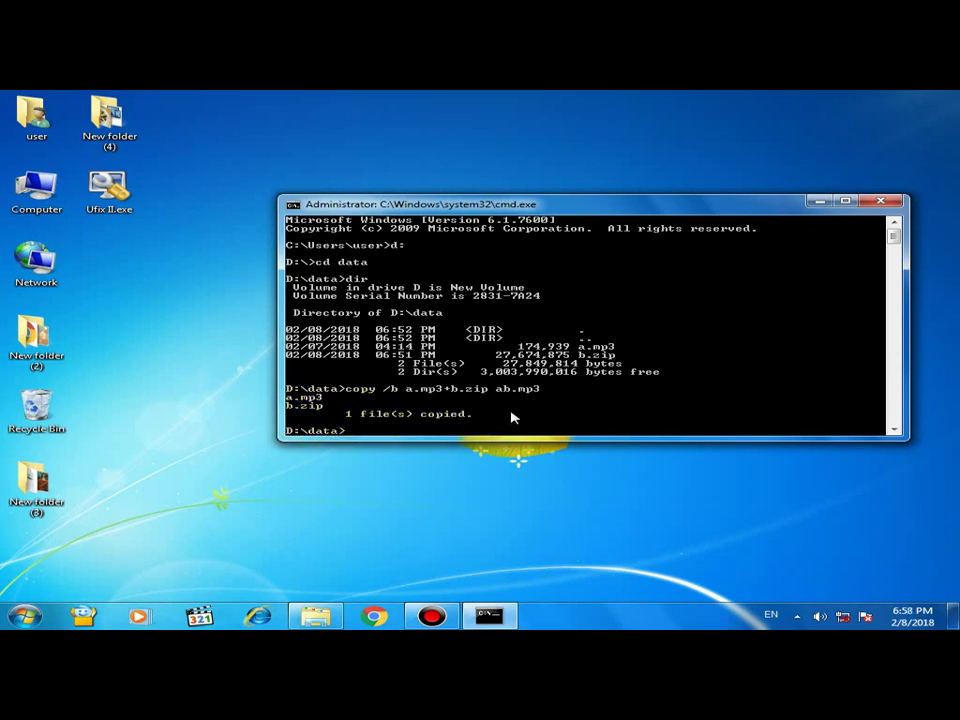
List the contents of D:\data with dir in the Command Prompt, and open the data folder in the file manager window
text(dir)
key(Return)
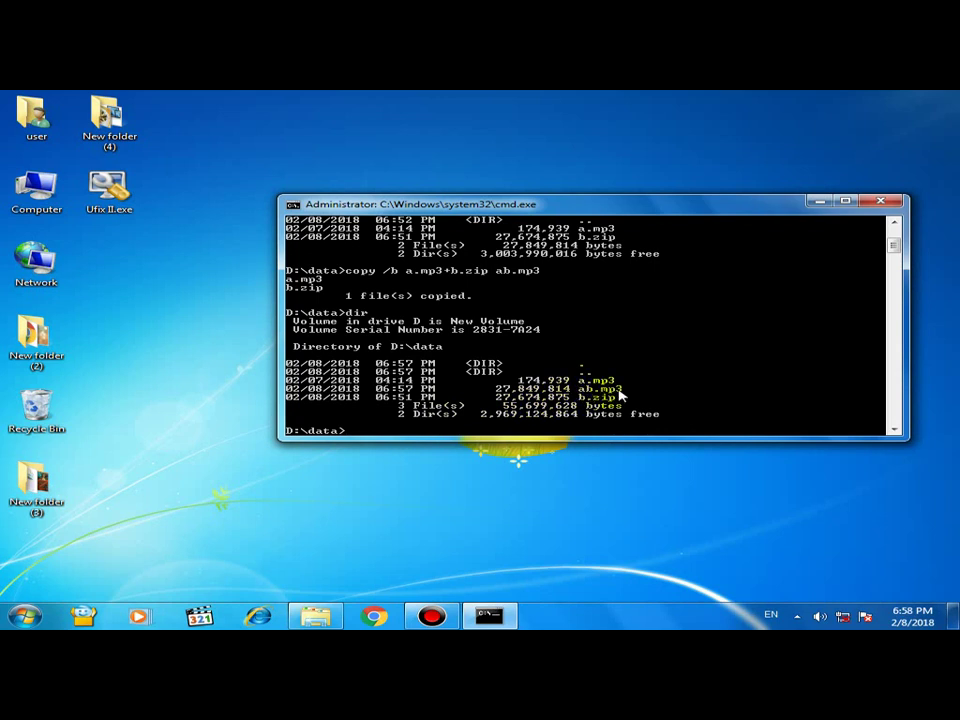
click(315, 615)
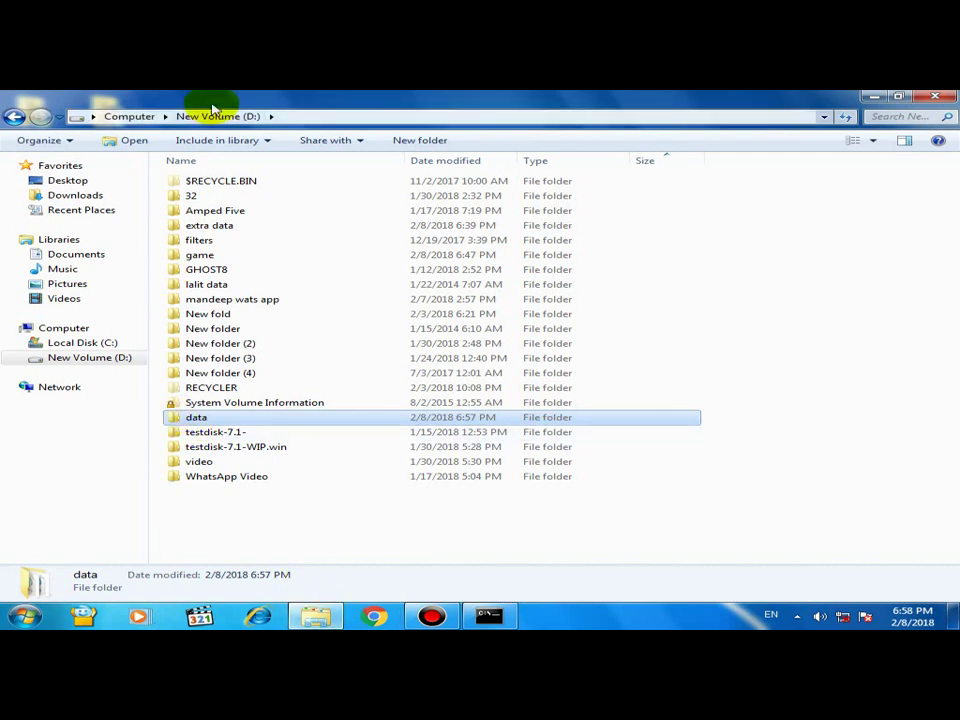
double_click(196, 422)
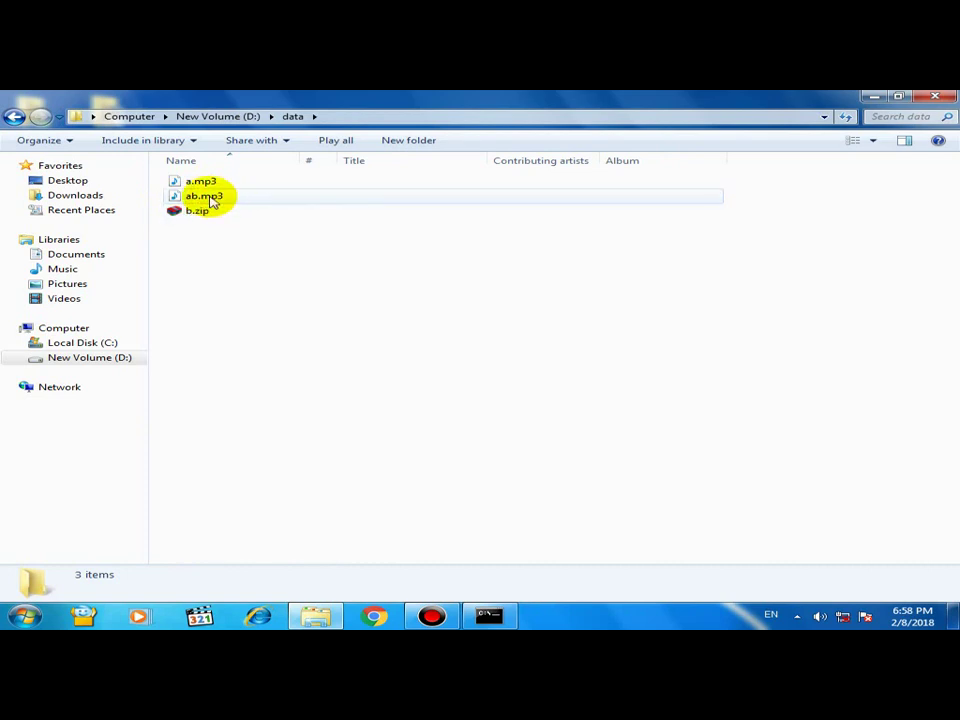
Play the merged ab.mp3 to check that it works as audio, move the player below the file list, and close it
double_click(208, 197)
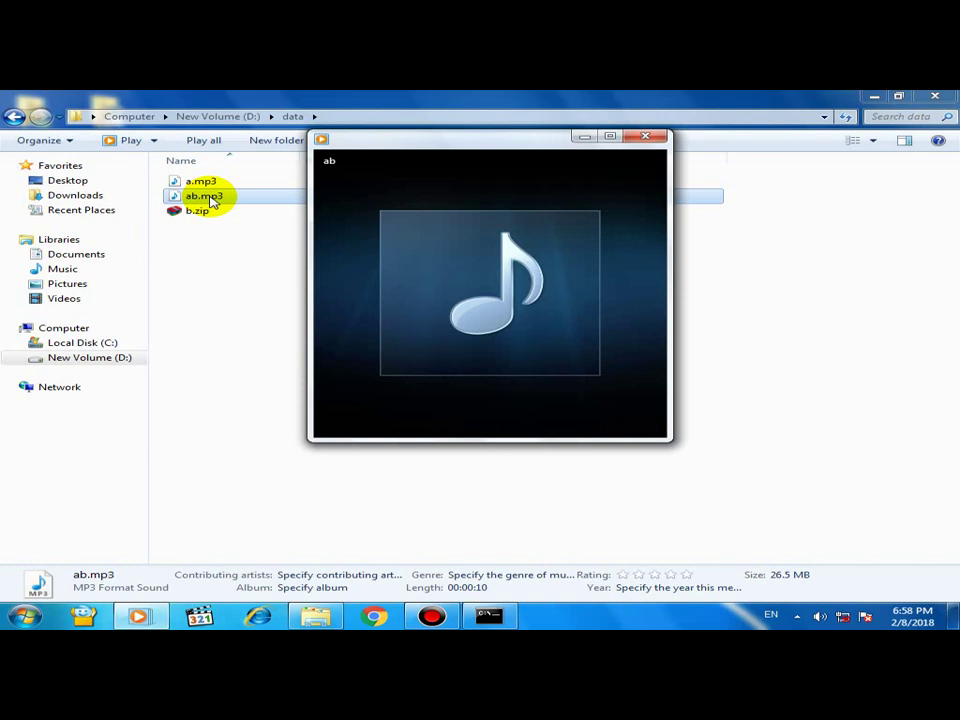
drag(433, 146, 409, 257)
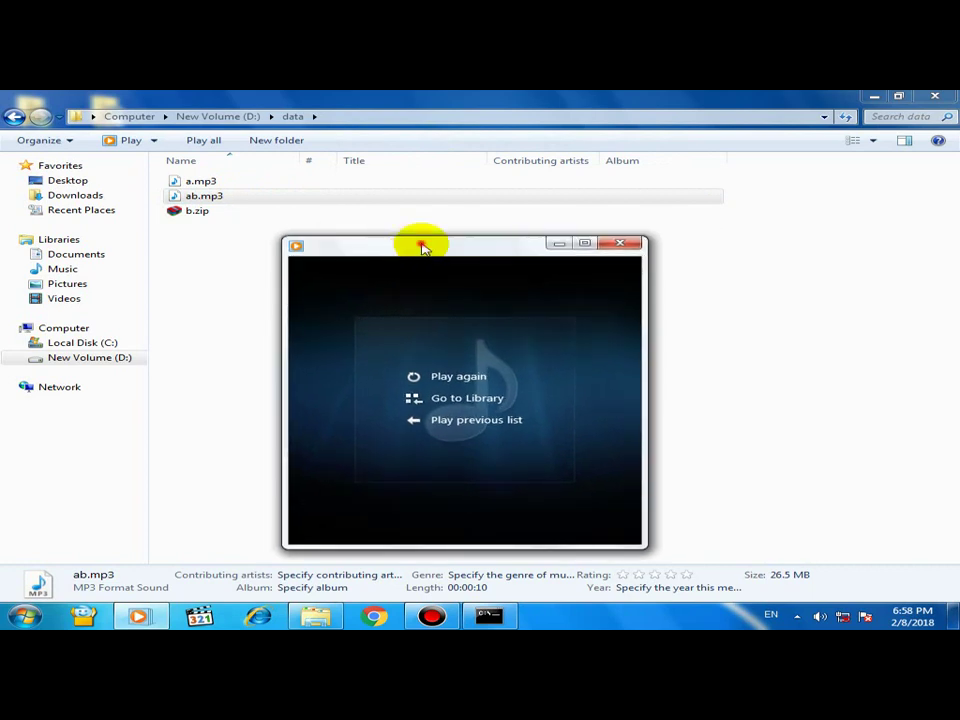
drag(422, 248, 416, 236)
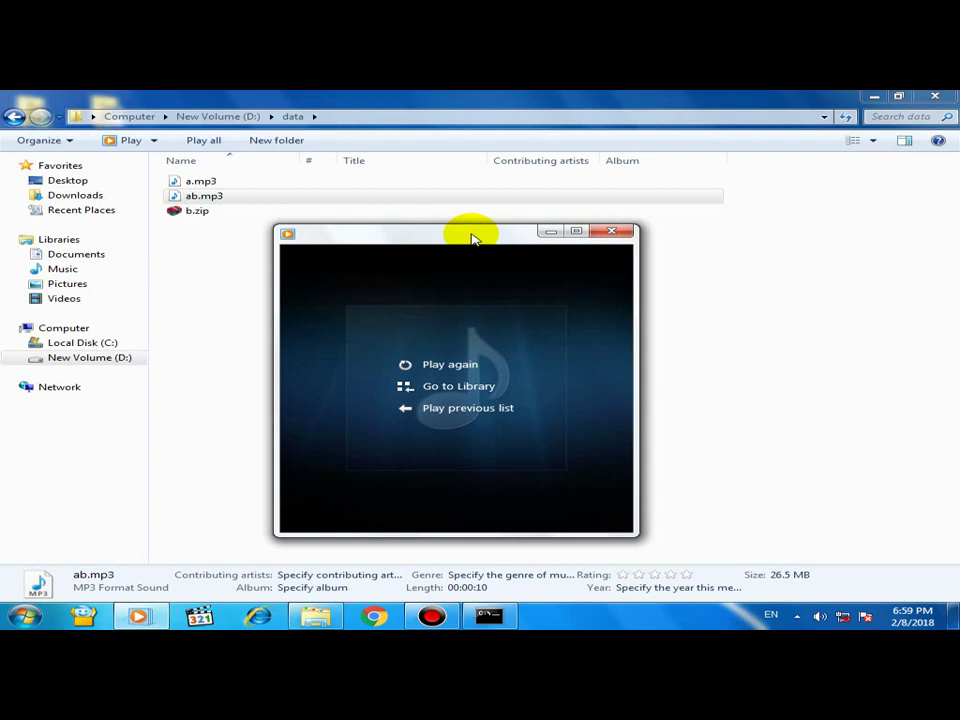
drag(476, 233, 509, 243)
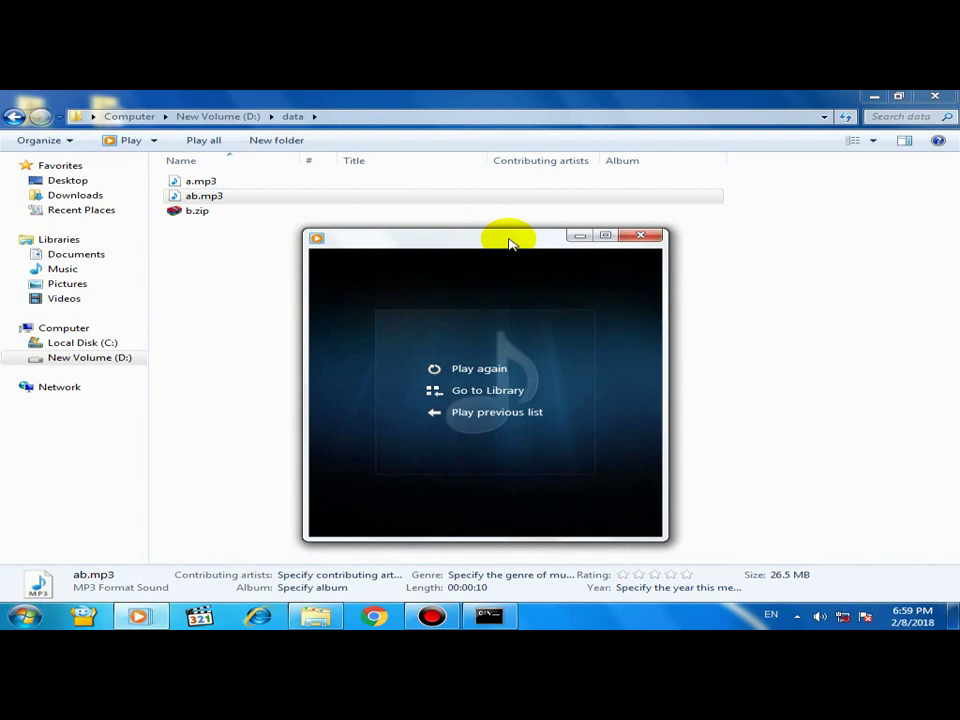
drag(484, 244, 501, 244)
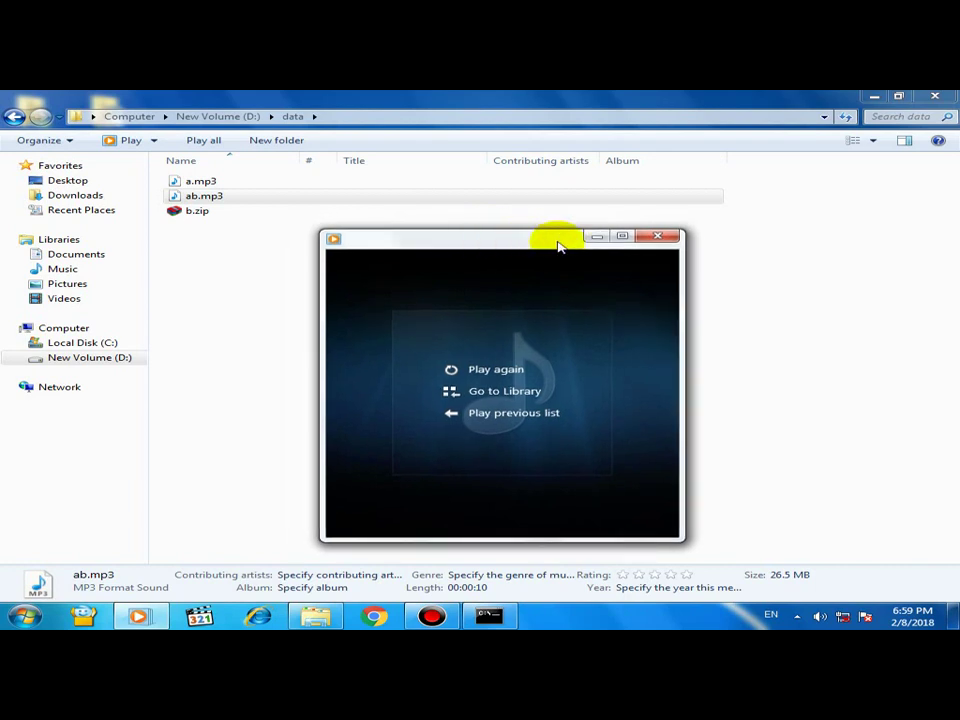
click(642, 242)
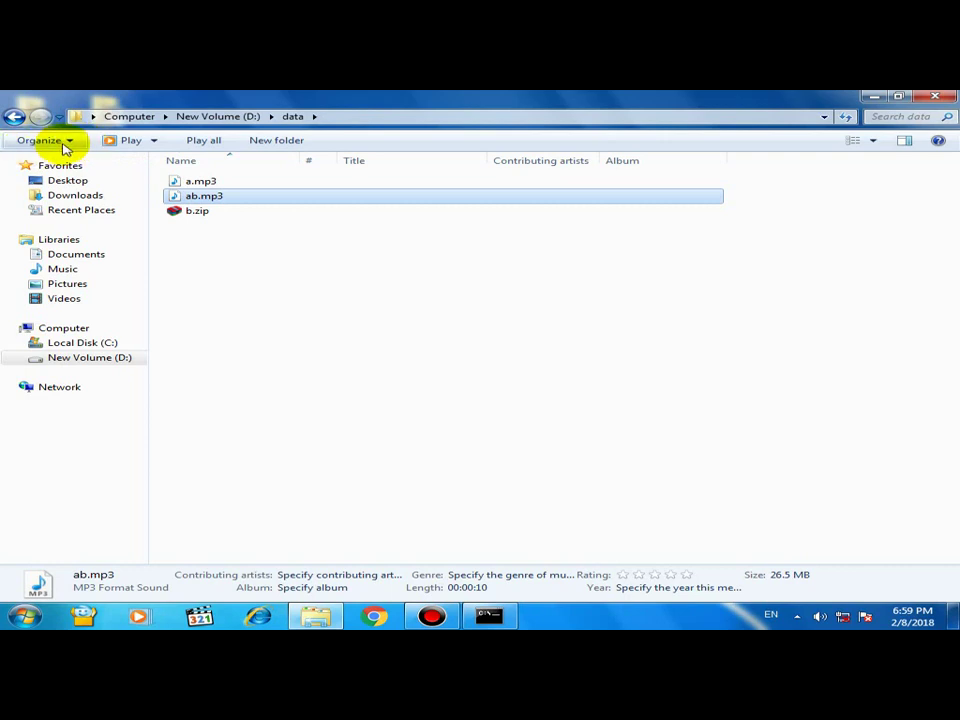
Enable hiding of empty drives, extensions for known file types and protected operating system files in Folder Options, and select the b archive
click(65, 147)
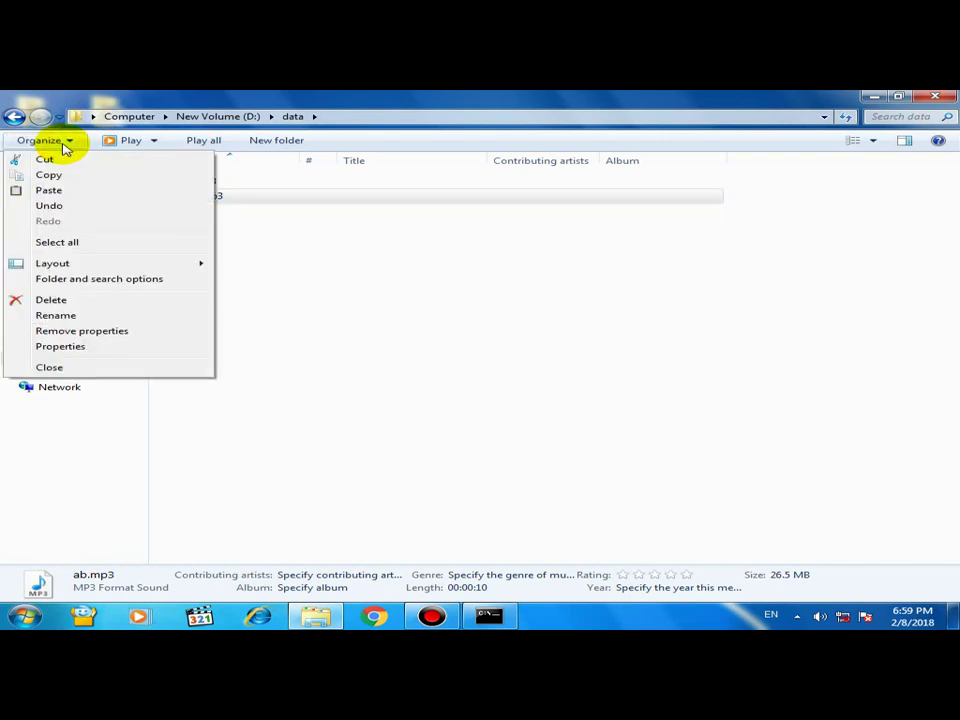
click(95, 283)
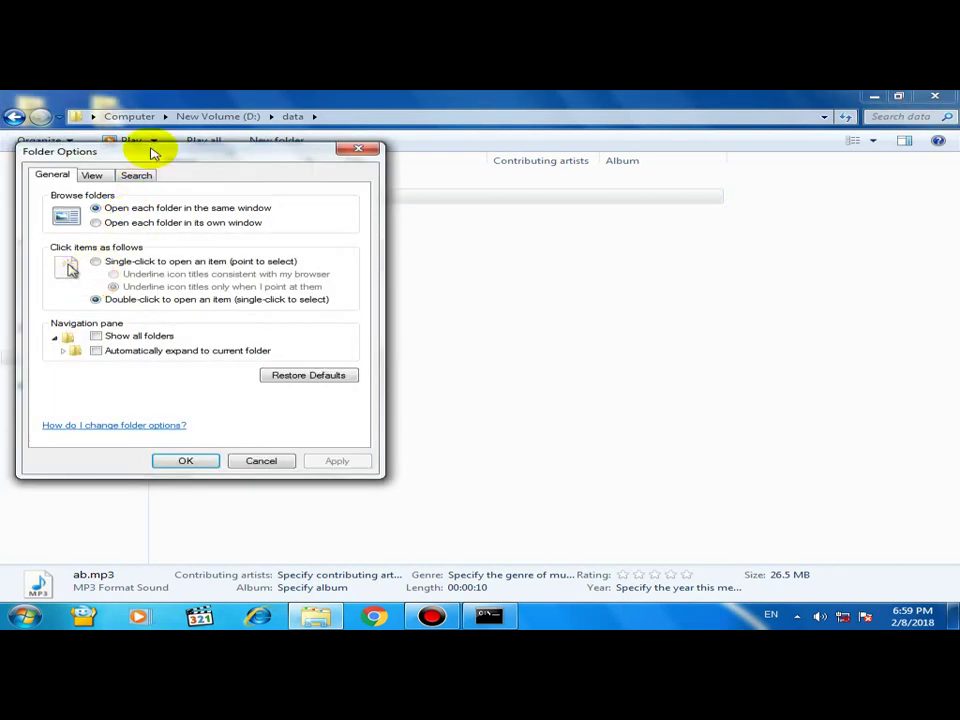
drag(153, 152, 424, 182)
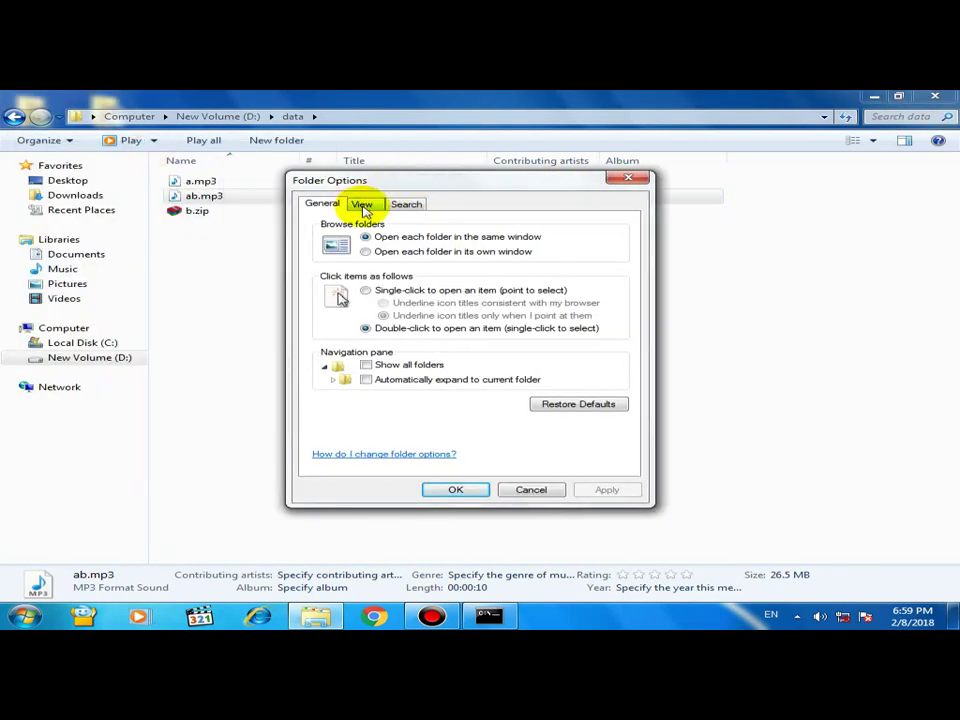
click(363, 205)
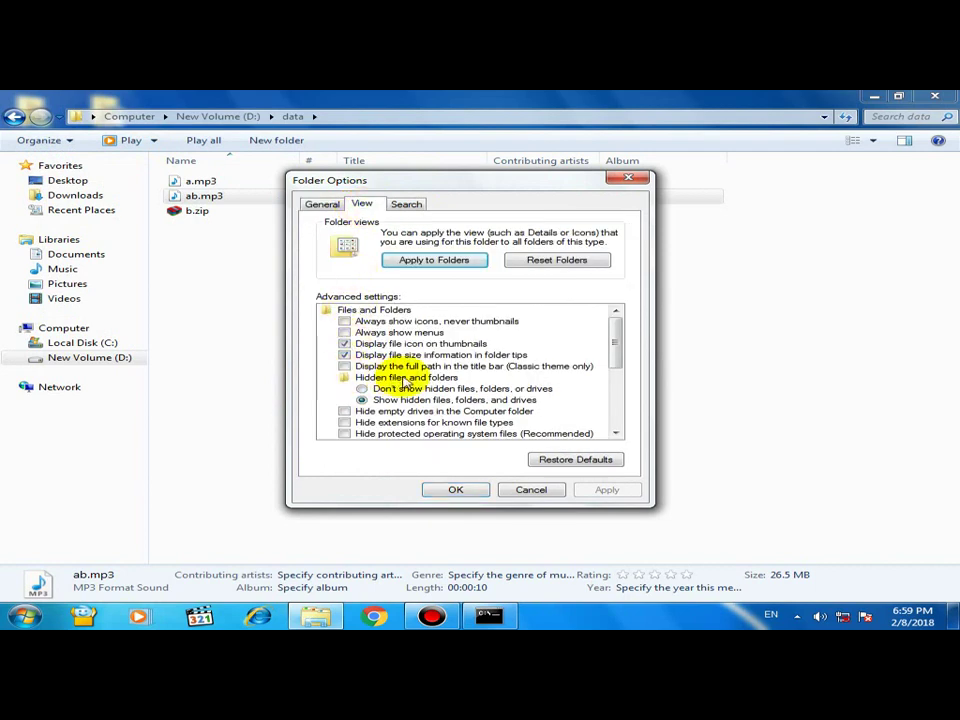
drag(617, 349, 617, 362)
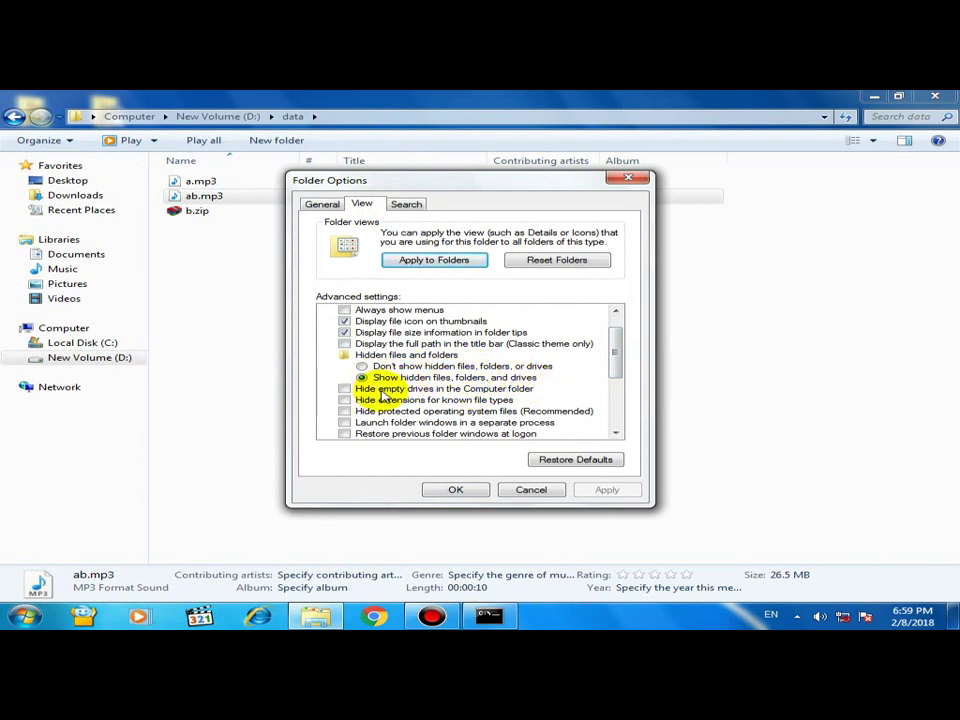
click(344, 388)
click(344, 400)
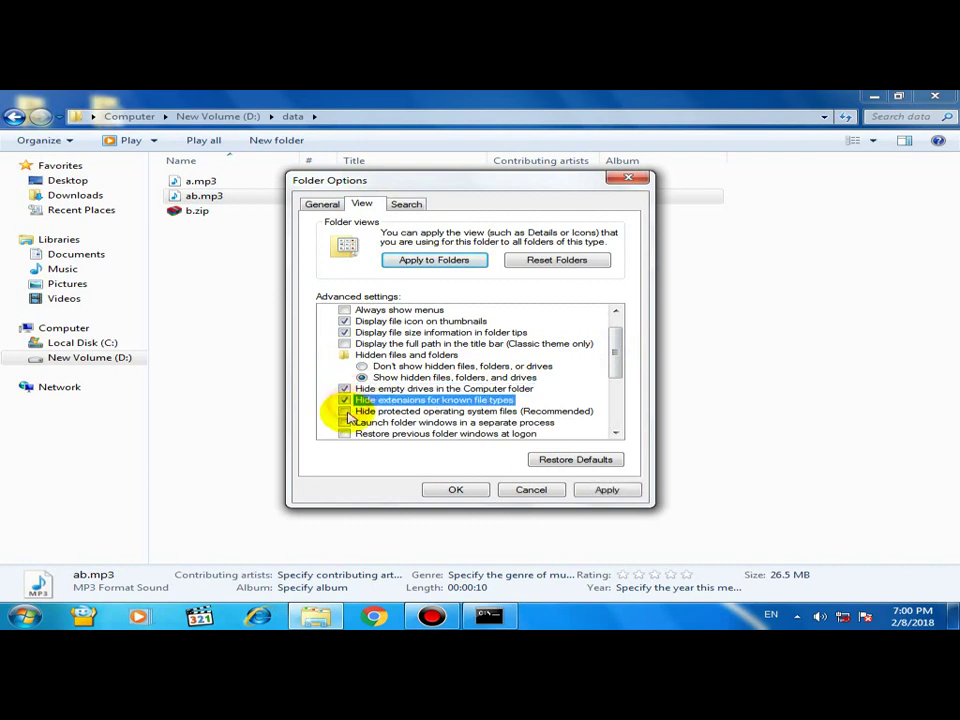
click(344, 411)
click(600, 489)
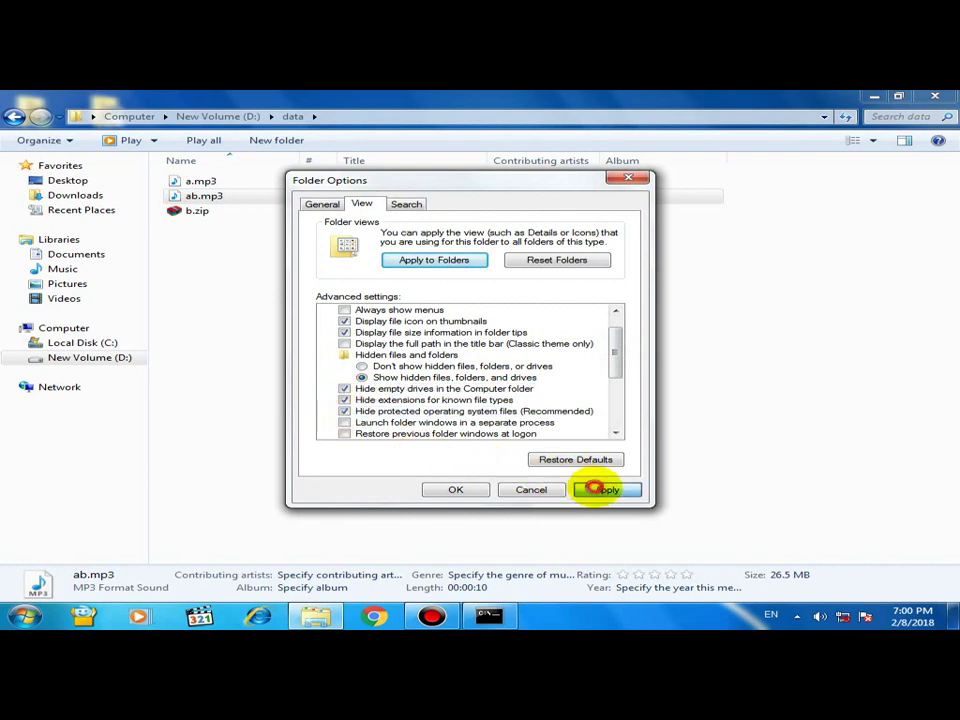
click(468, 494)
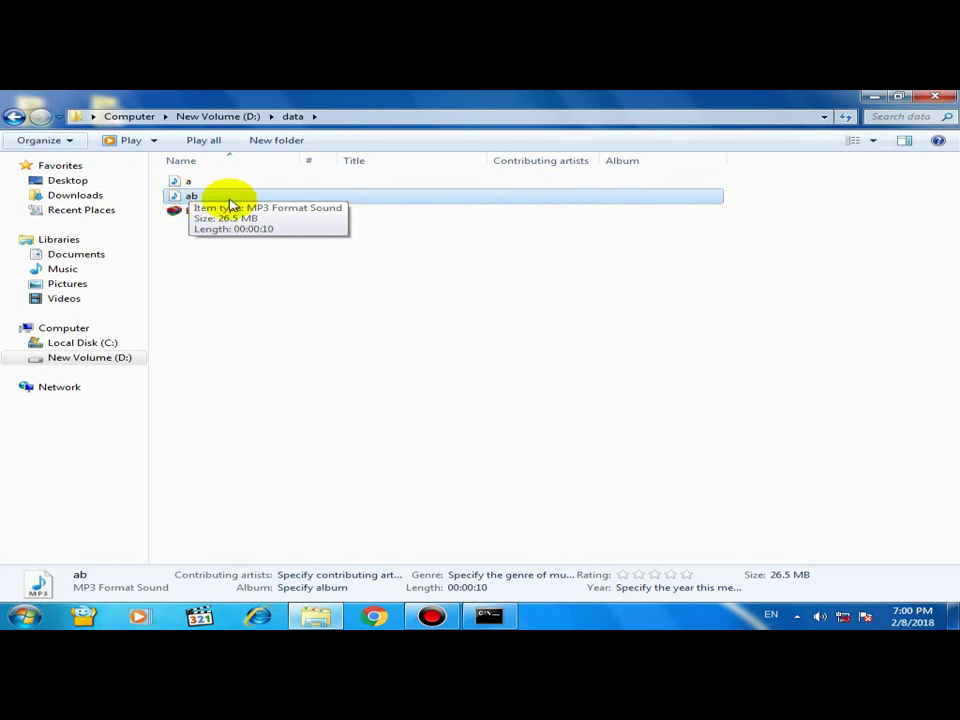
click(189, 227)
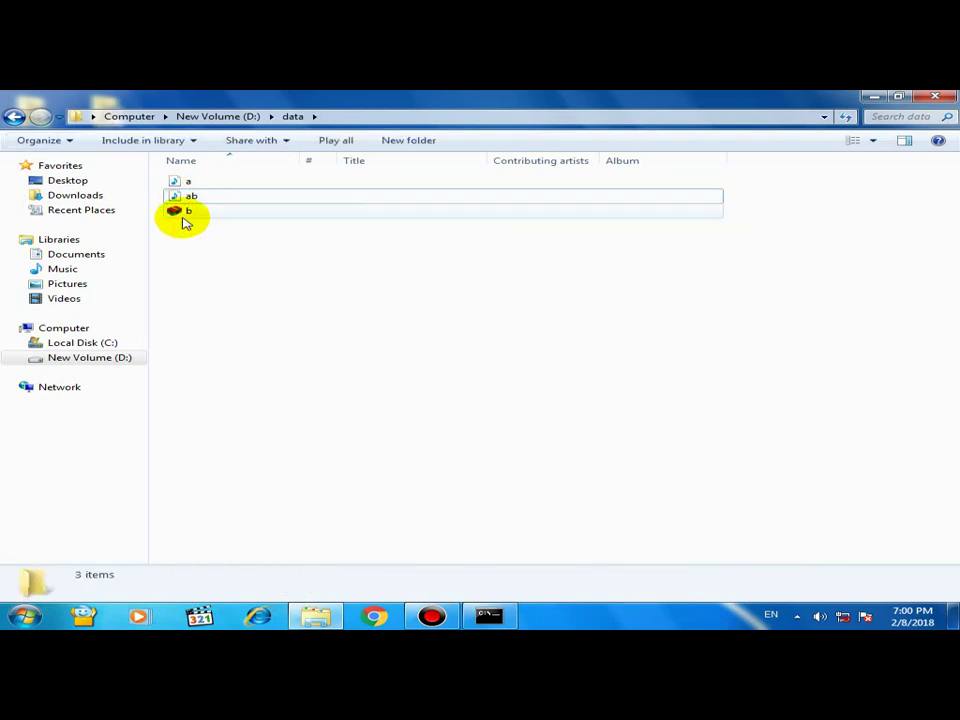
click(185, 220)
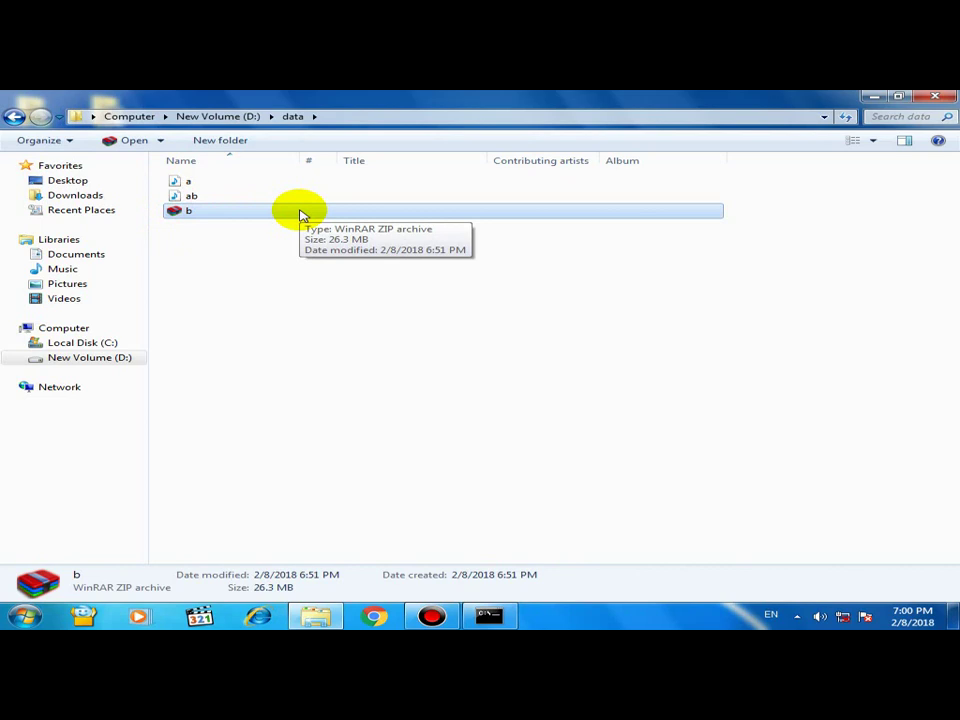
Disable hiding of empty drives, known file extensions and protected operating system files in Folder Options, keeping hidden files shown, and apply the settings
click(56, 141)
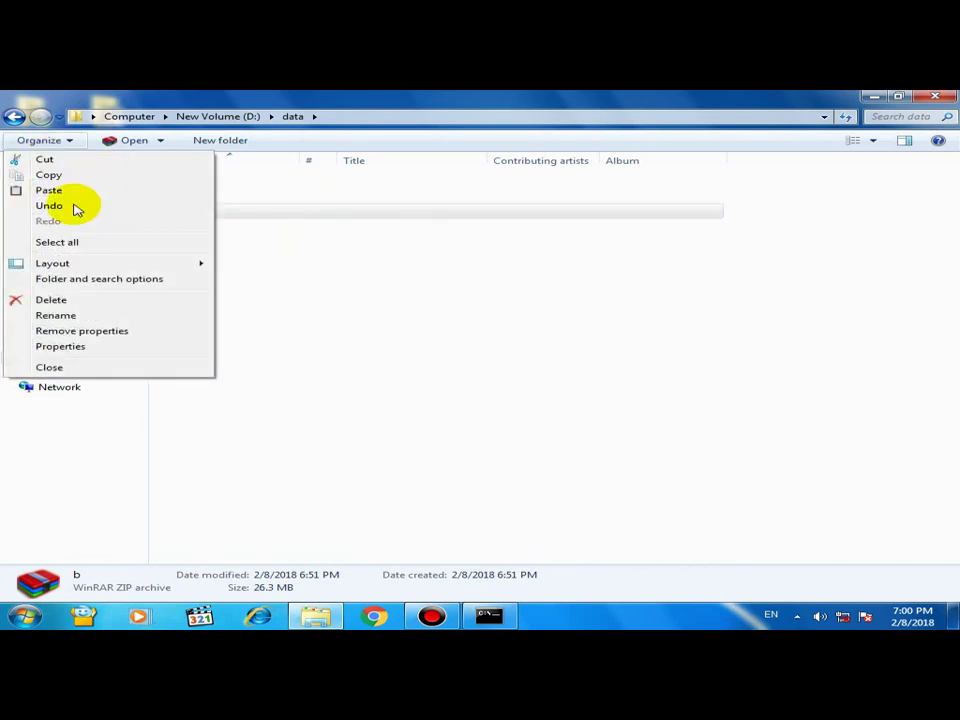
click(106, 286)
click(91, 177)
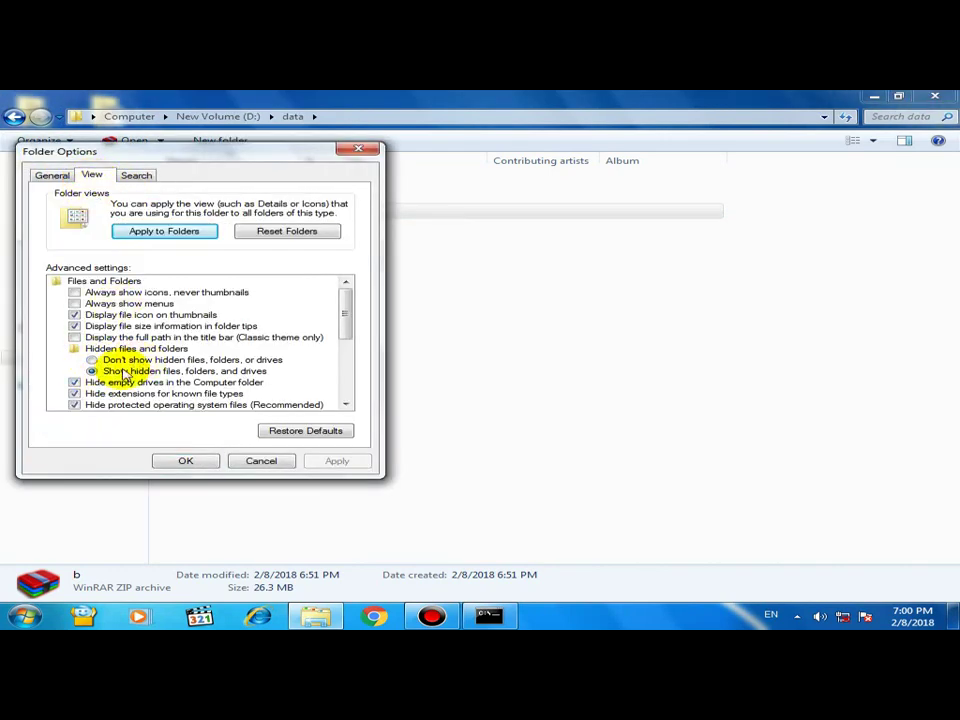
click(165, 371)
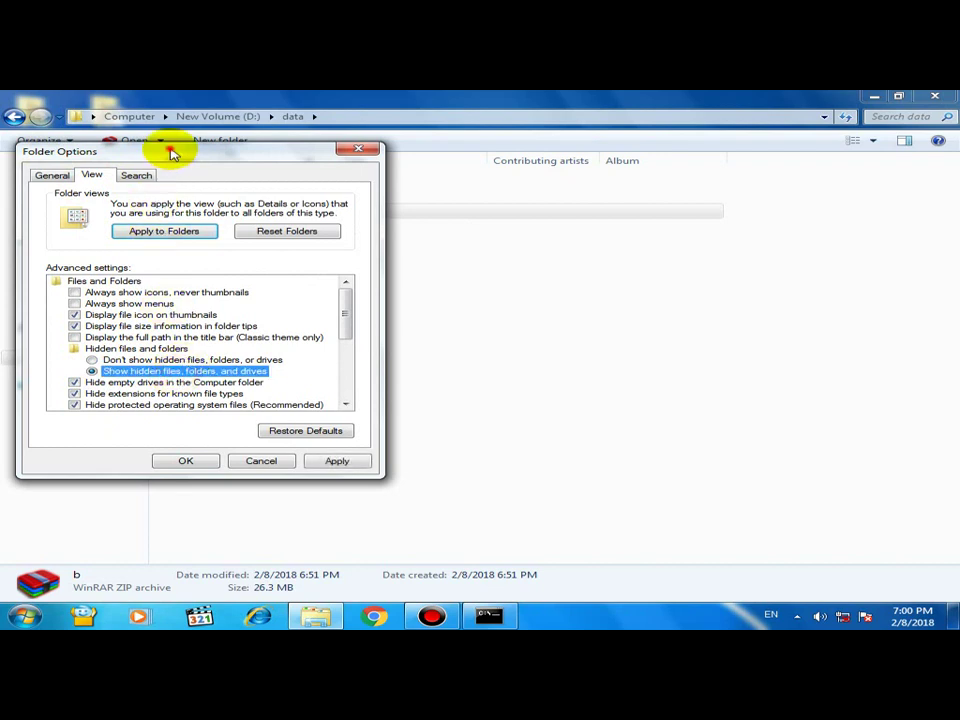
drag(168, 148, 458, 125)
click(366, 360)
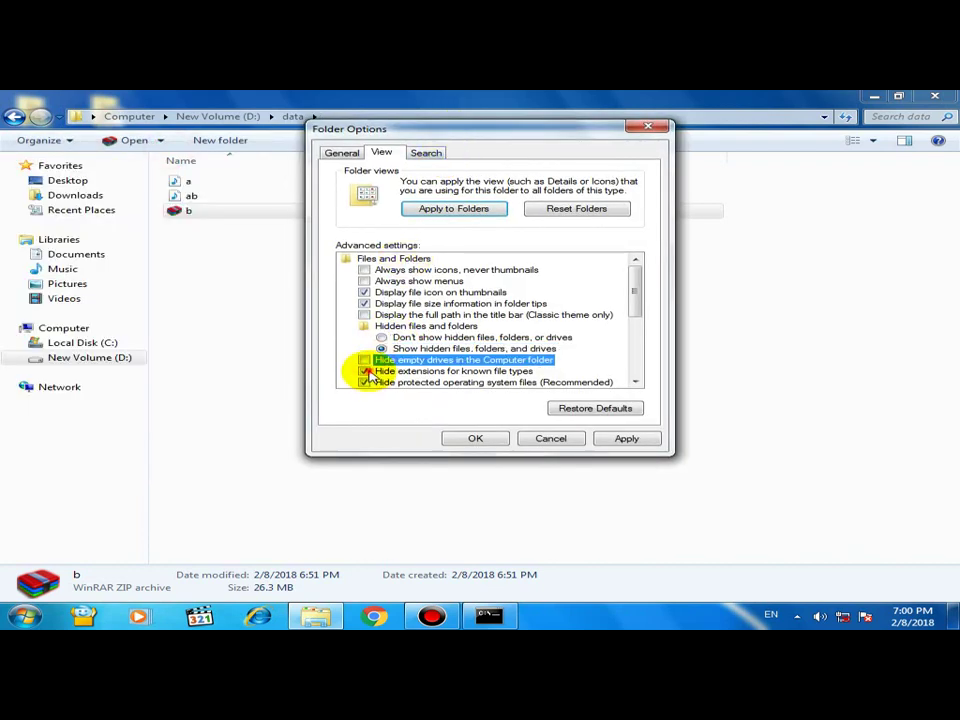
click(364, 371)
click(365, 382)
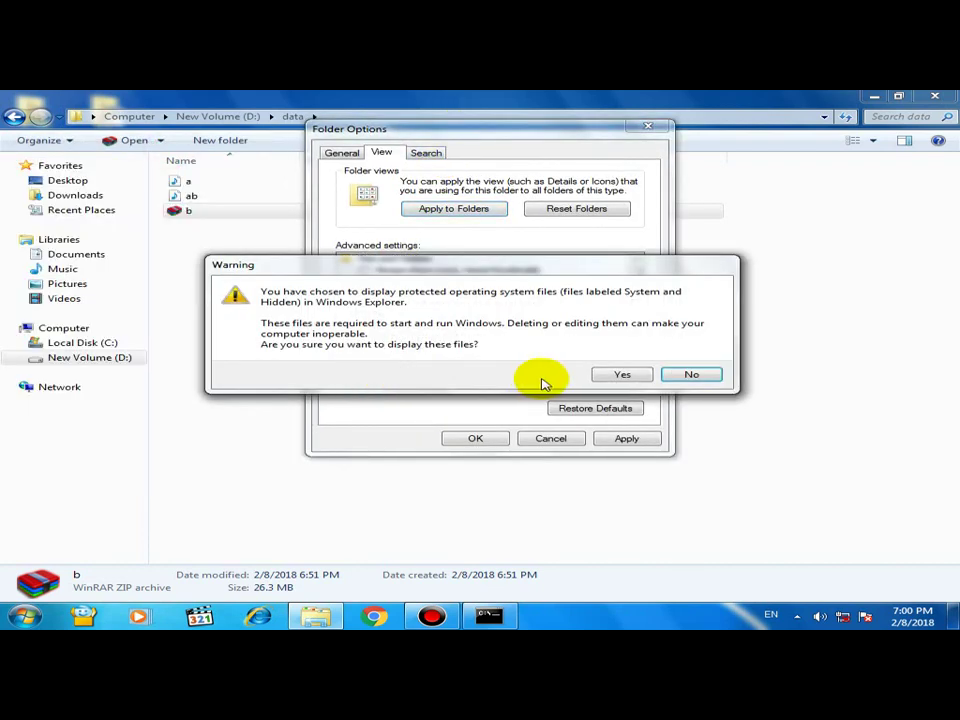
click(636, 377)
click(637, 440)
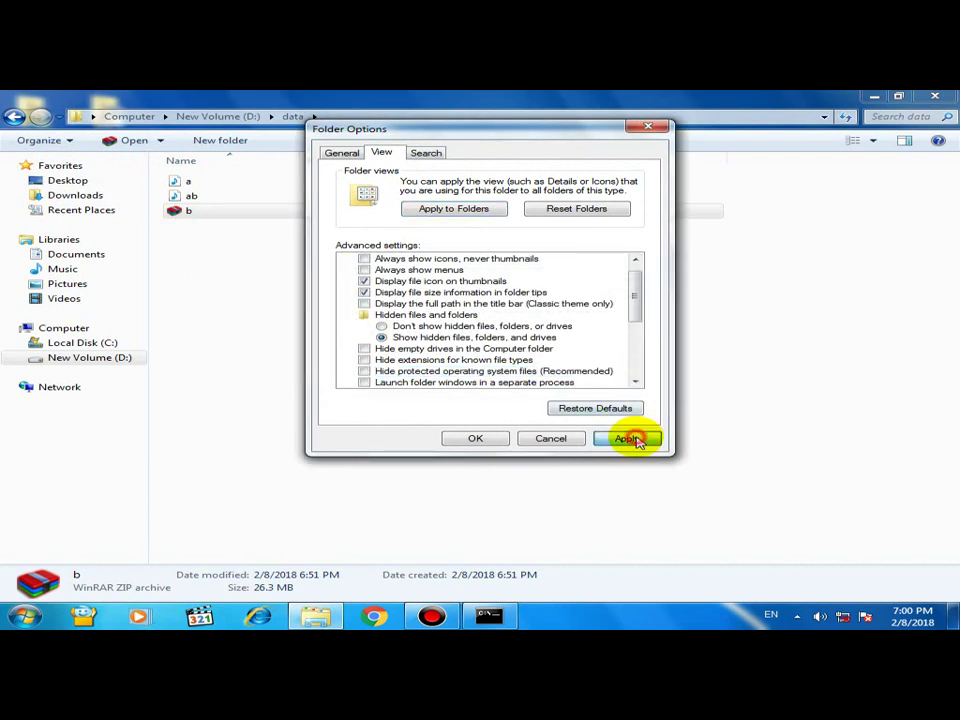
click(497, 439)
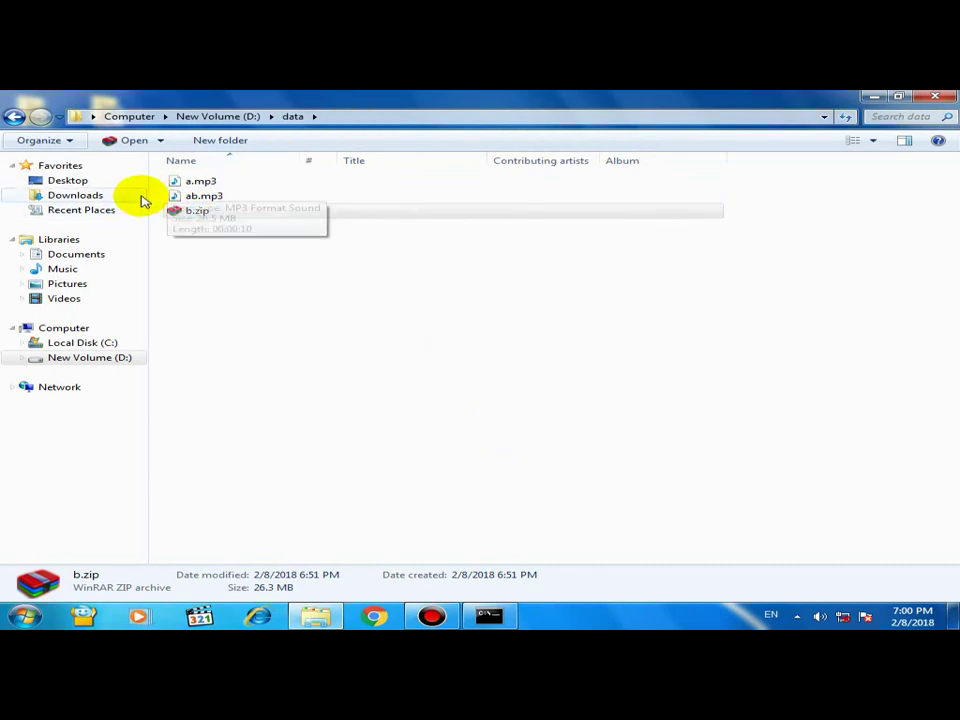
Rename ab.mp3 to ab.zip and accept the change of file extension
click(205, 197)
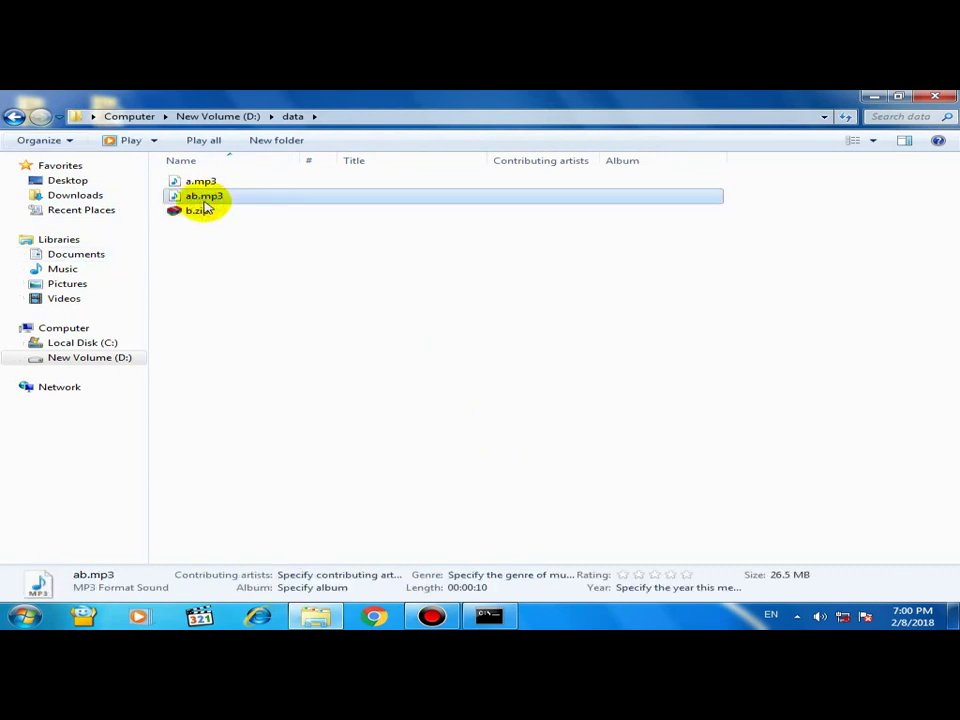
click(205, 197)
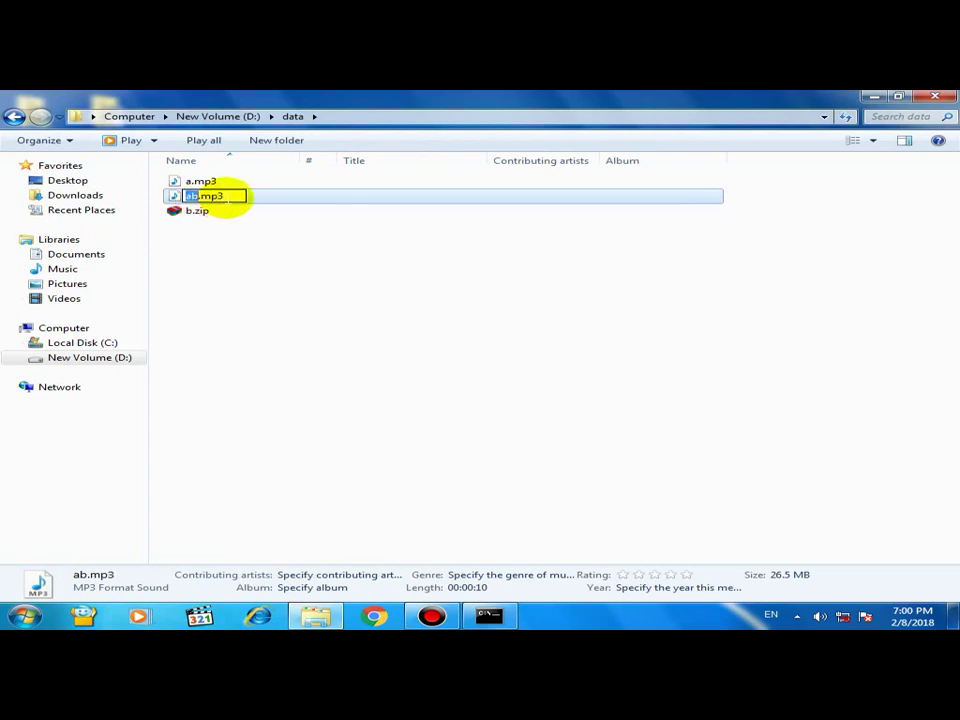
key(End)
key(shift+Left)
key(shift+Left)
key(shift+Left)
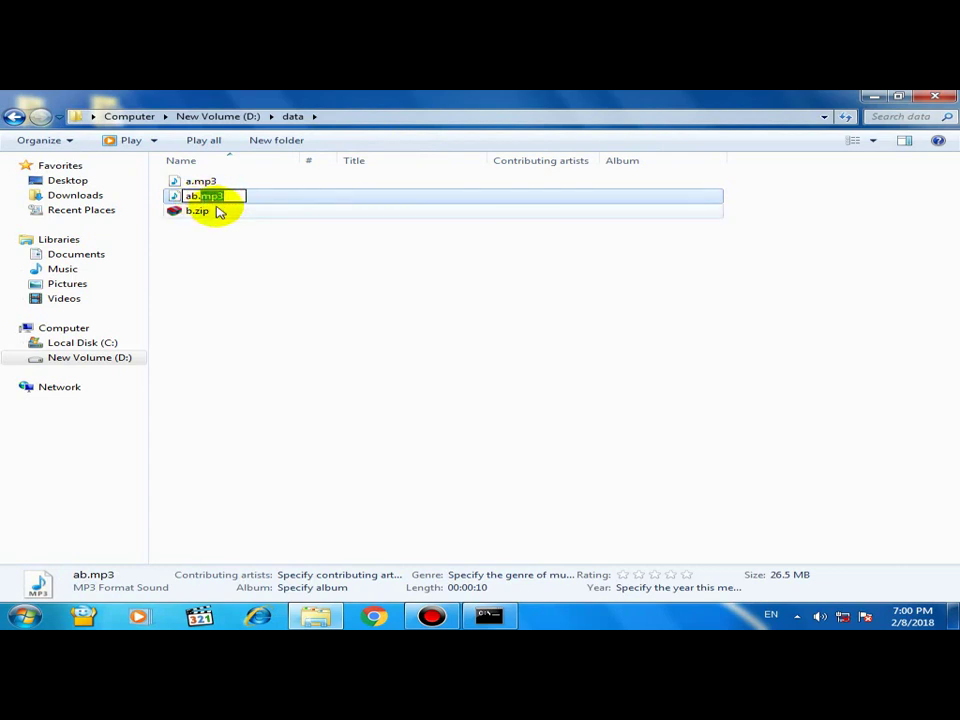
click(222, 196)
double_click(222, 196)
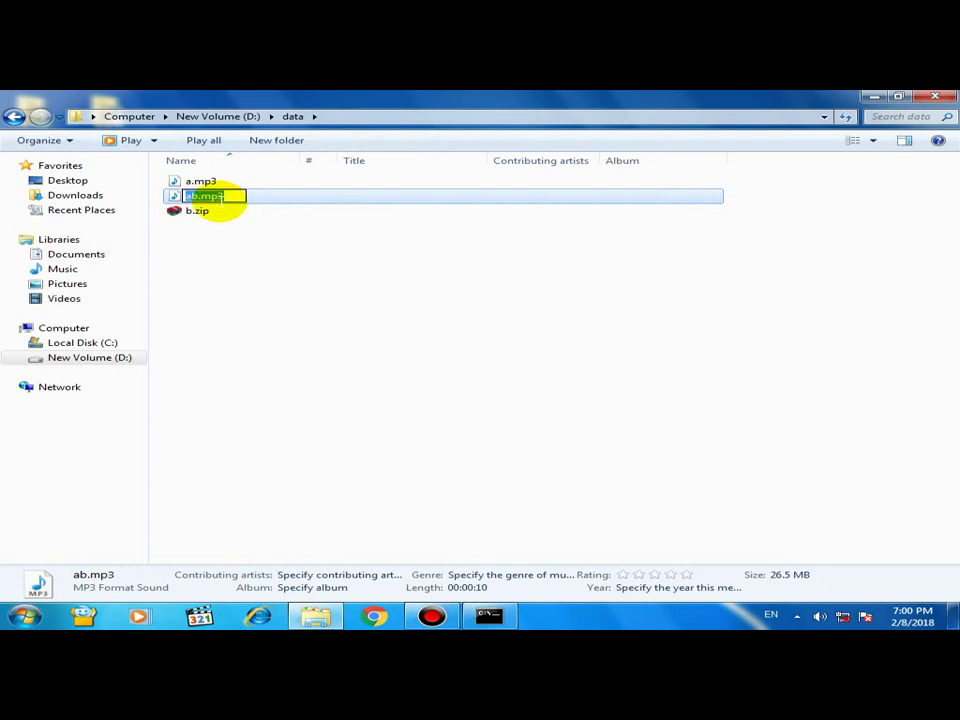
click(222, 196)
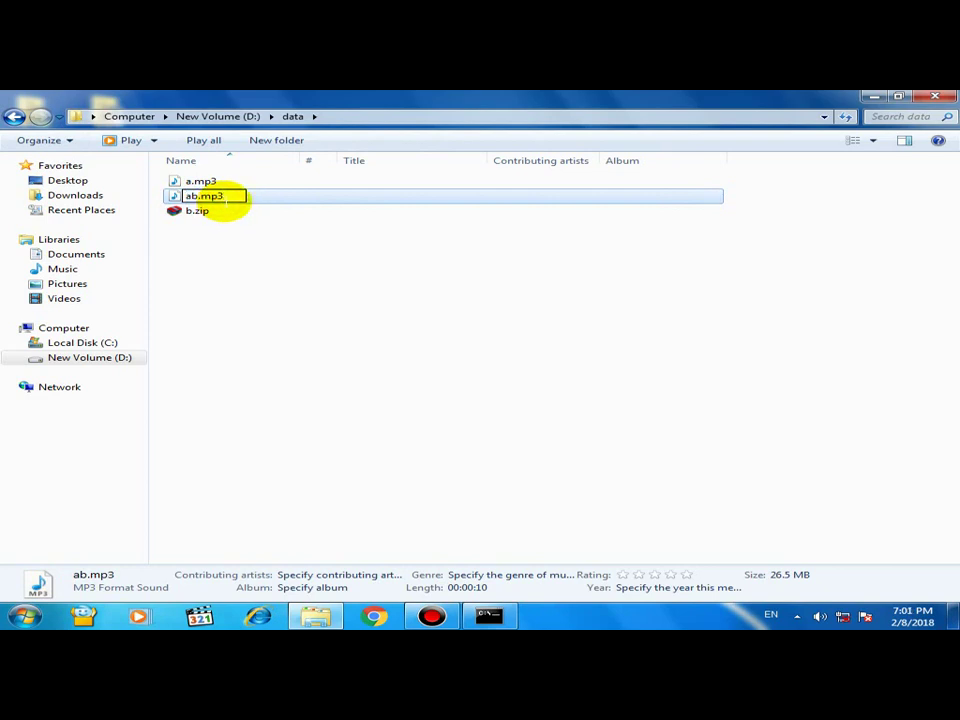
key(BackSpace)
key(BackSpace)
key(BackSpace)
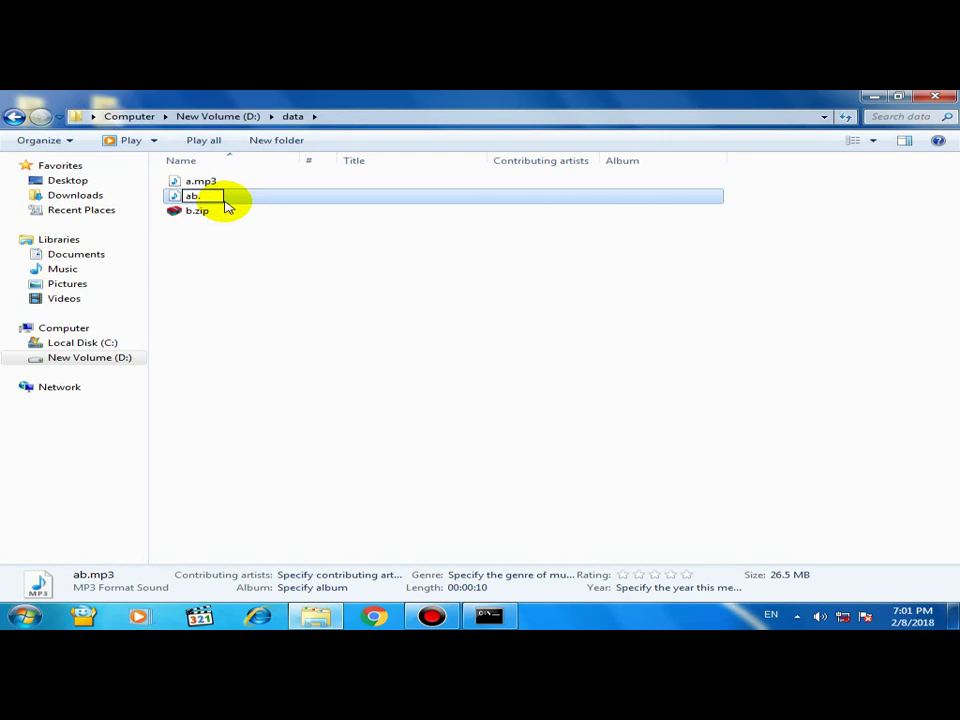
text(zip)
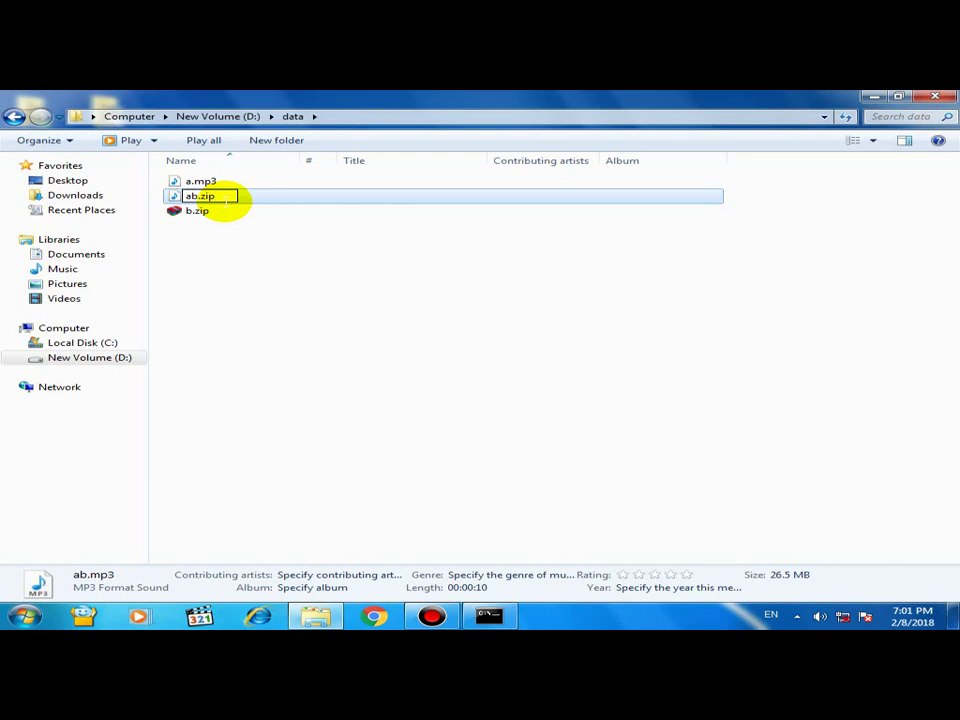
key(Return)
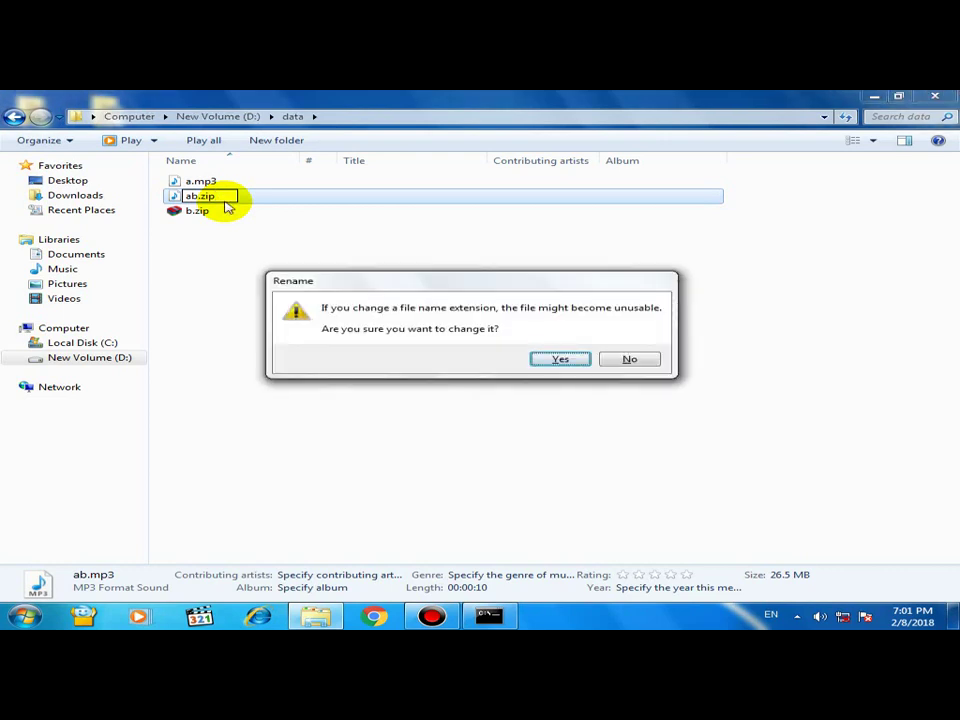
click(572, 361)
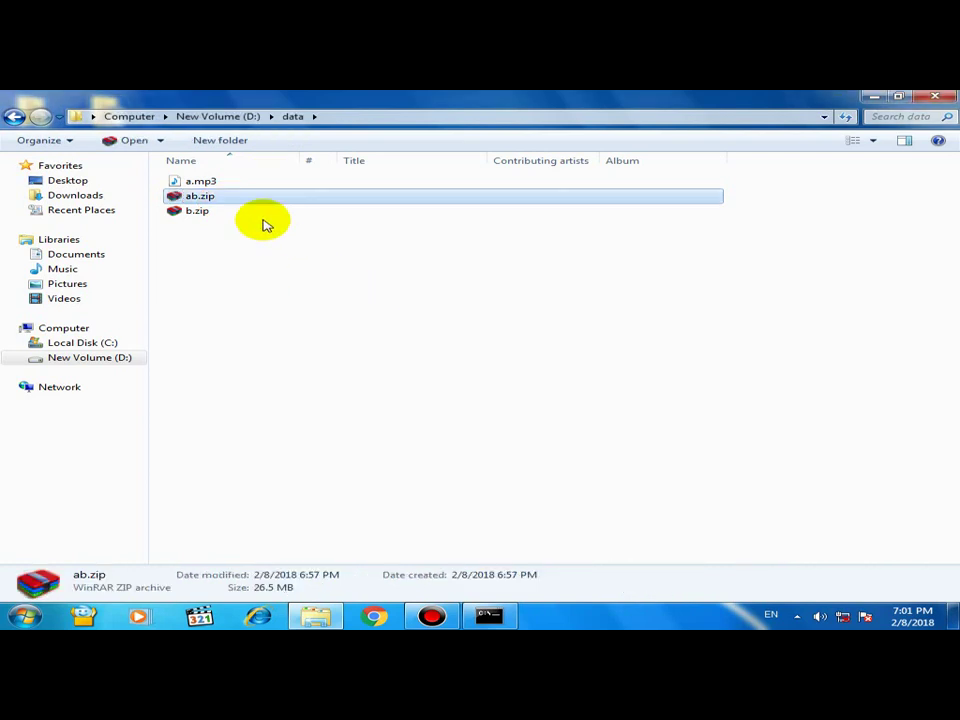
Open ab.zip, move the archive window clear of the file list, and extract the contents to D:\data\ab
double_click(198, 197)
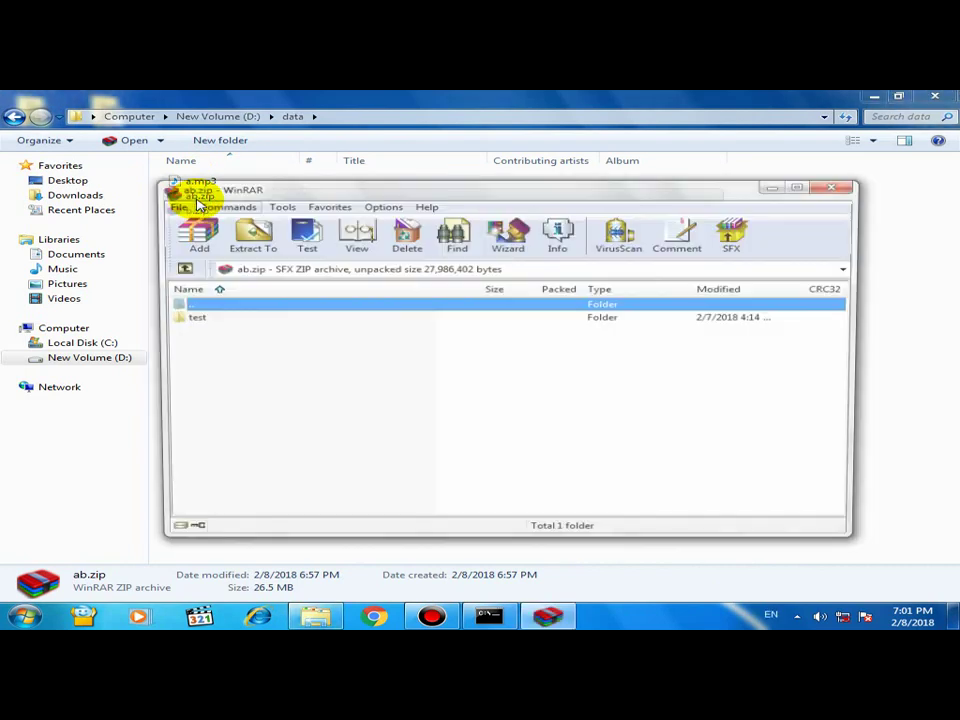
drag(257, 186, 542, 191)
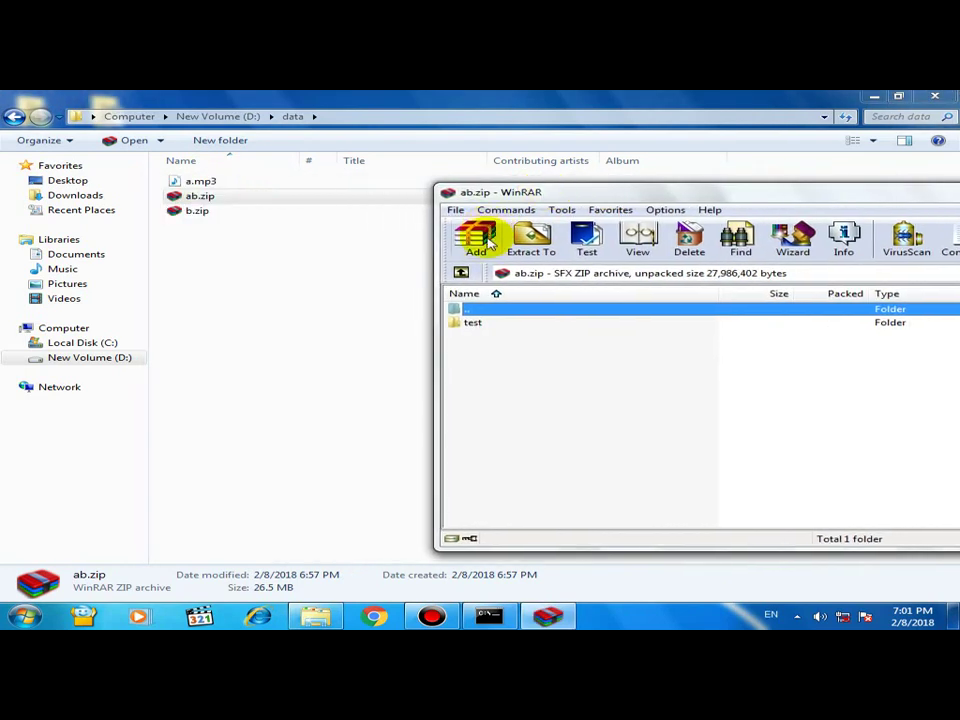
click(533, 240)
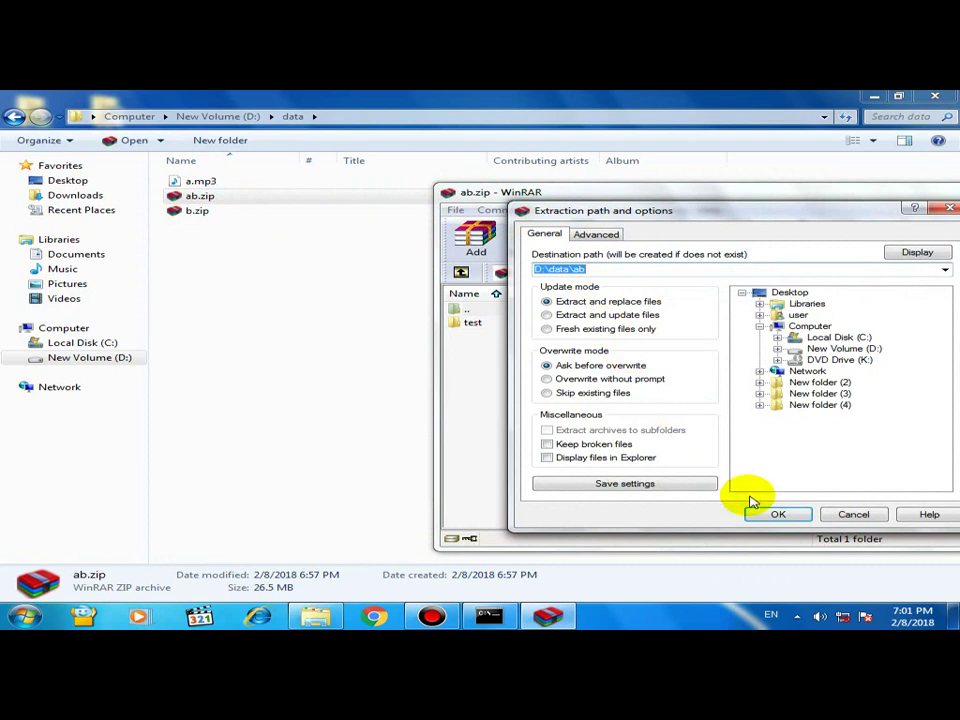
click(767, 516)
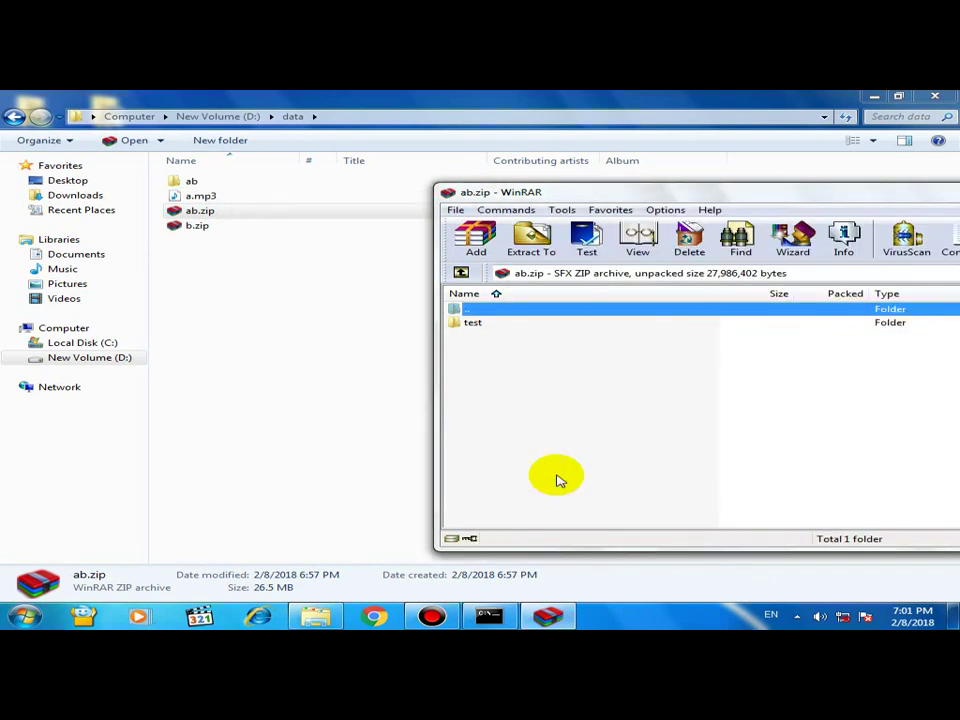
Open the extracted ab folder and the test folder inside it to check the recovered files
click(253, 293)
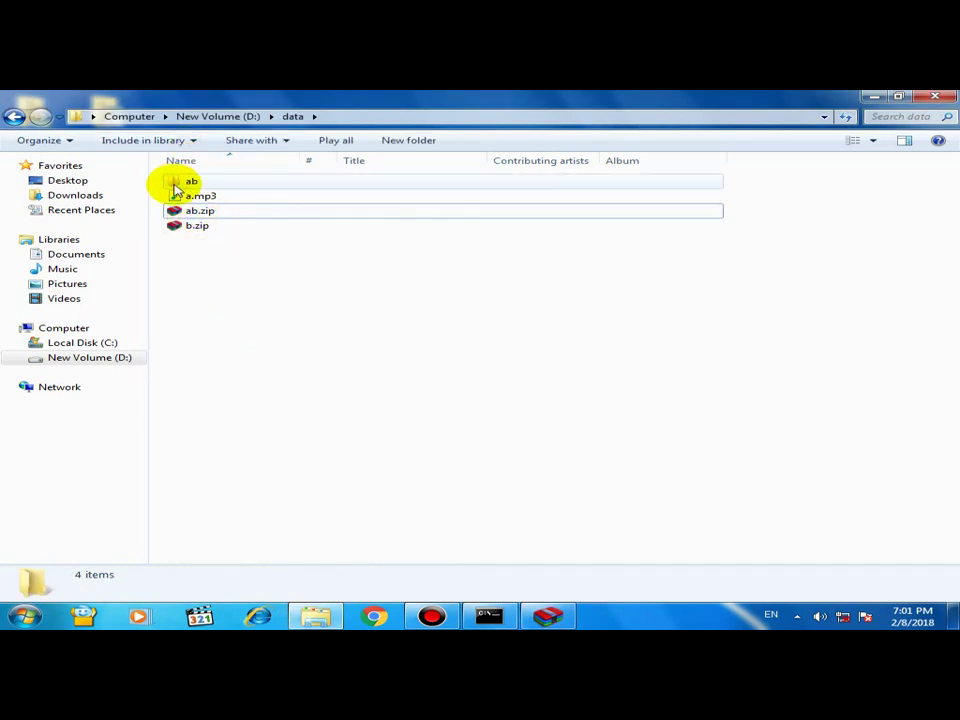
double_click(193, 186)
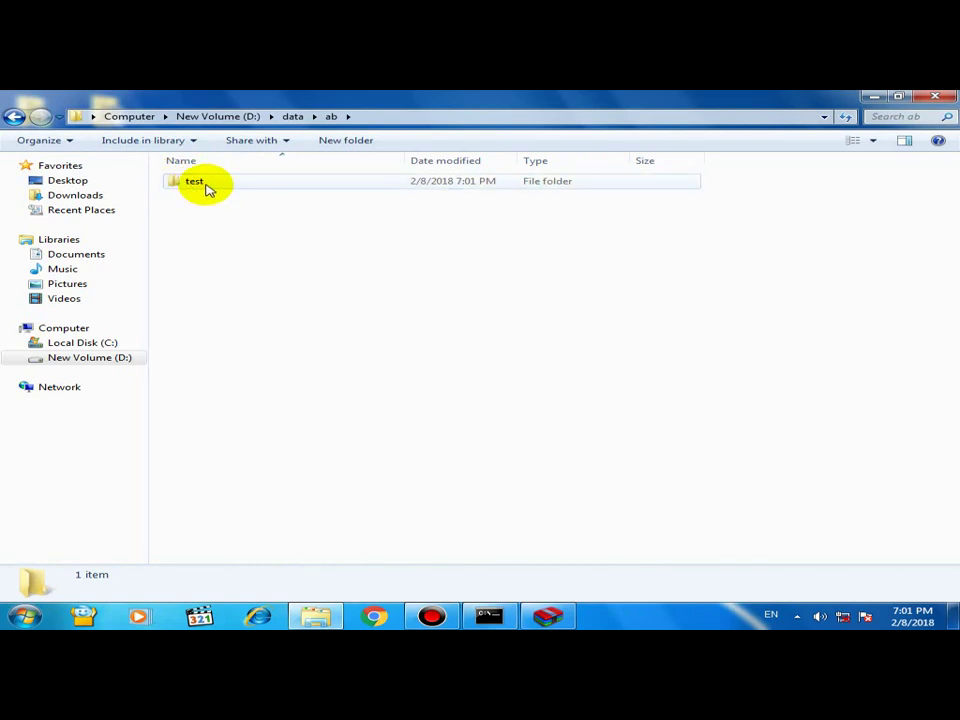
double_click(207, 190)
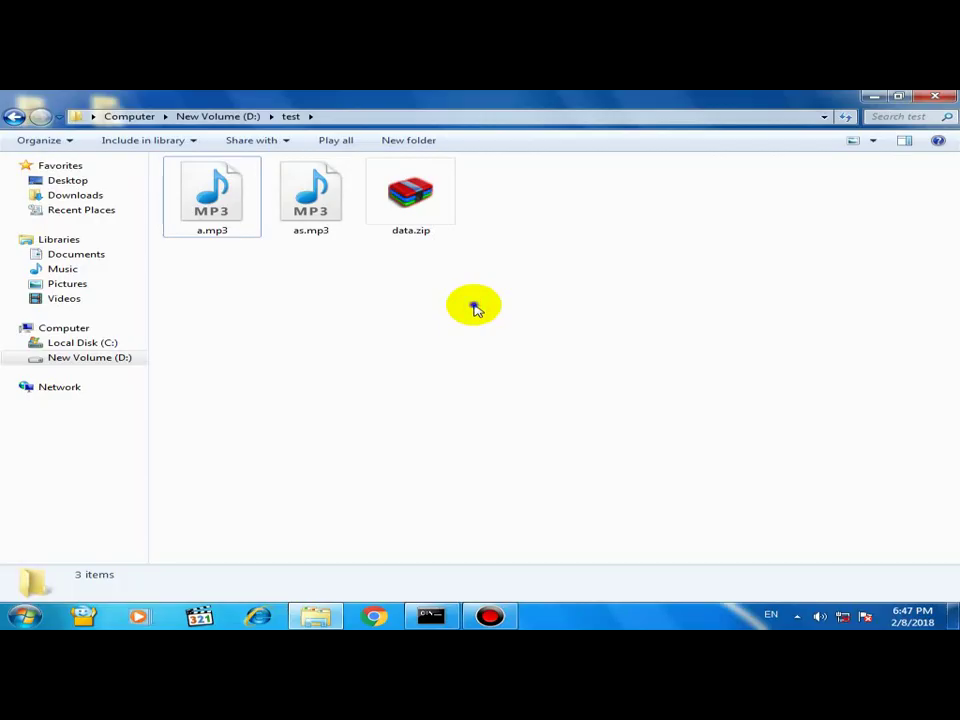
Refresh the test folder on drive D, play as.mp3 to check its audio, and minimize the player
right_click(476, 306)
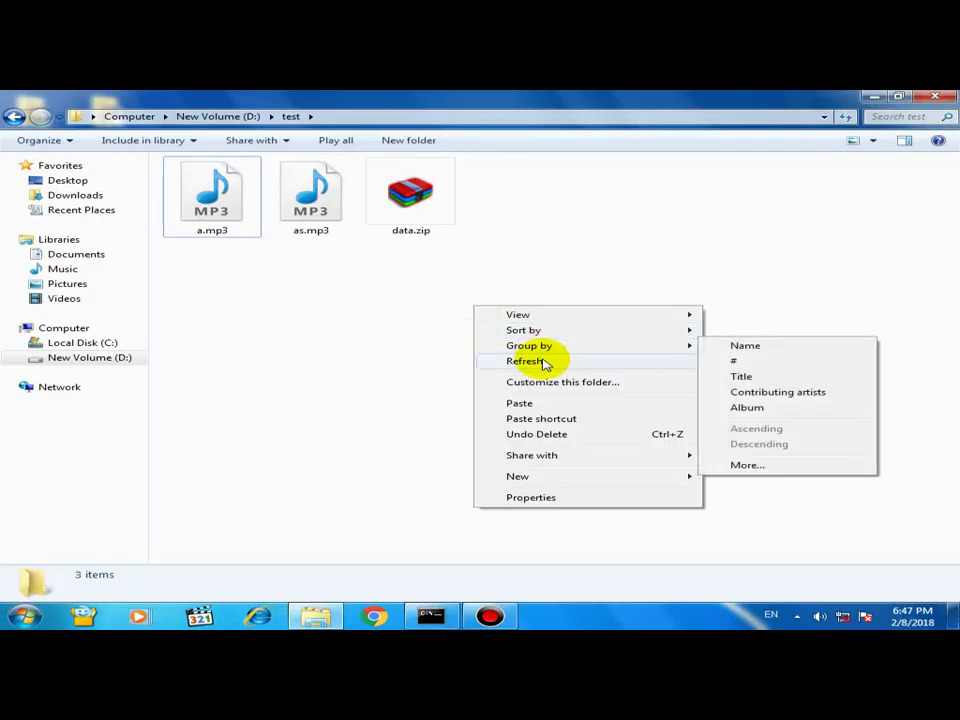
click(535, 361)
click(302, 232)
double_click(302, 232)
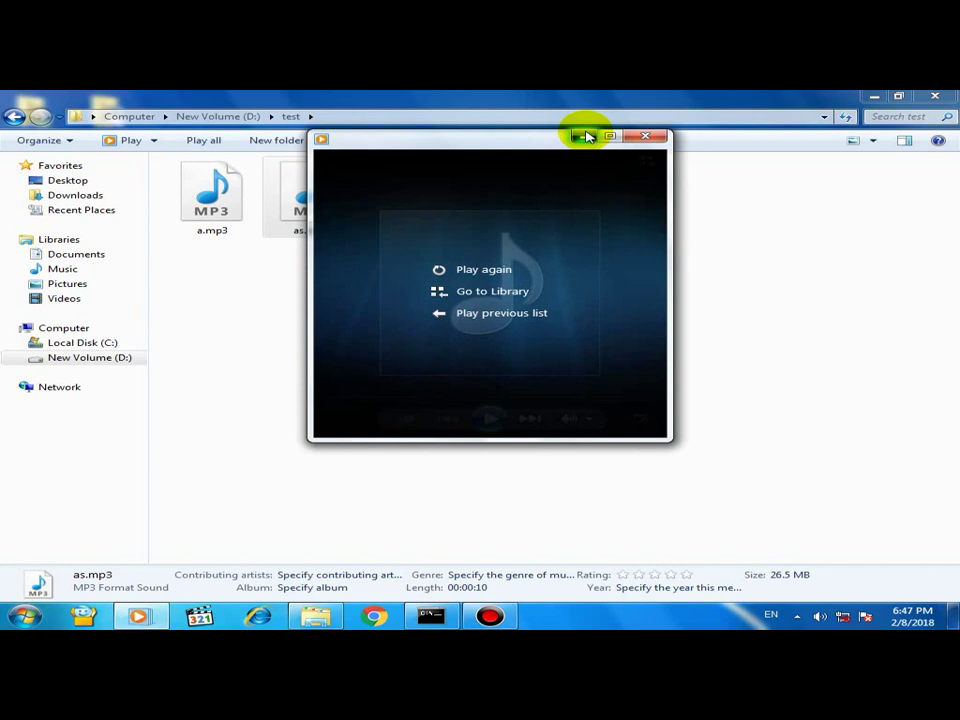
click(586, 136)
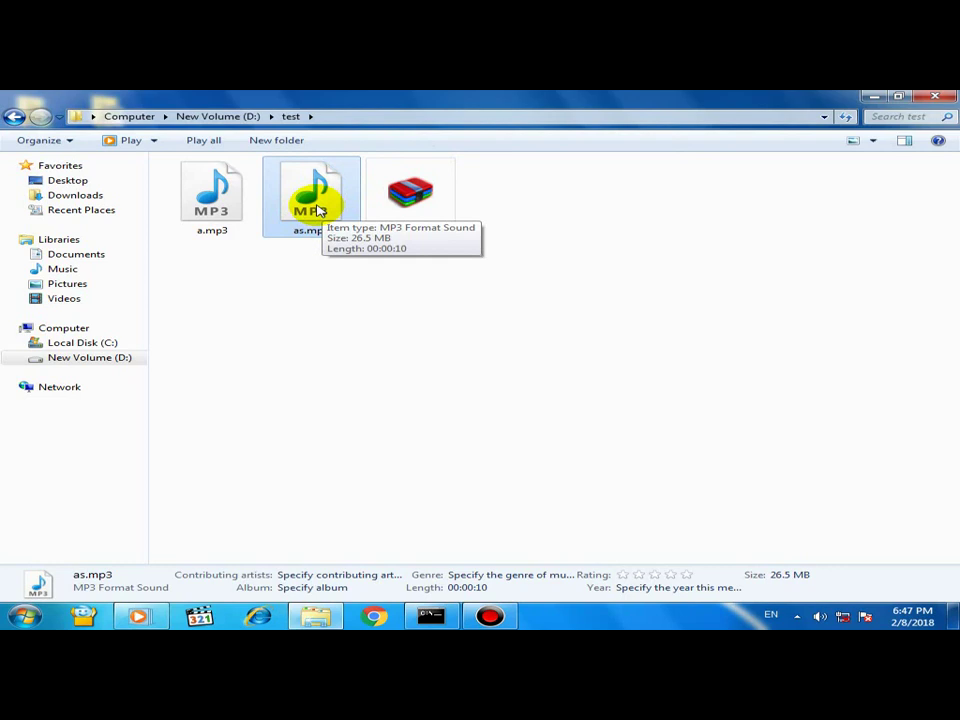
Switch the test folder's file list to Details view
click(873, 143)
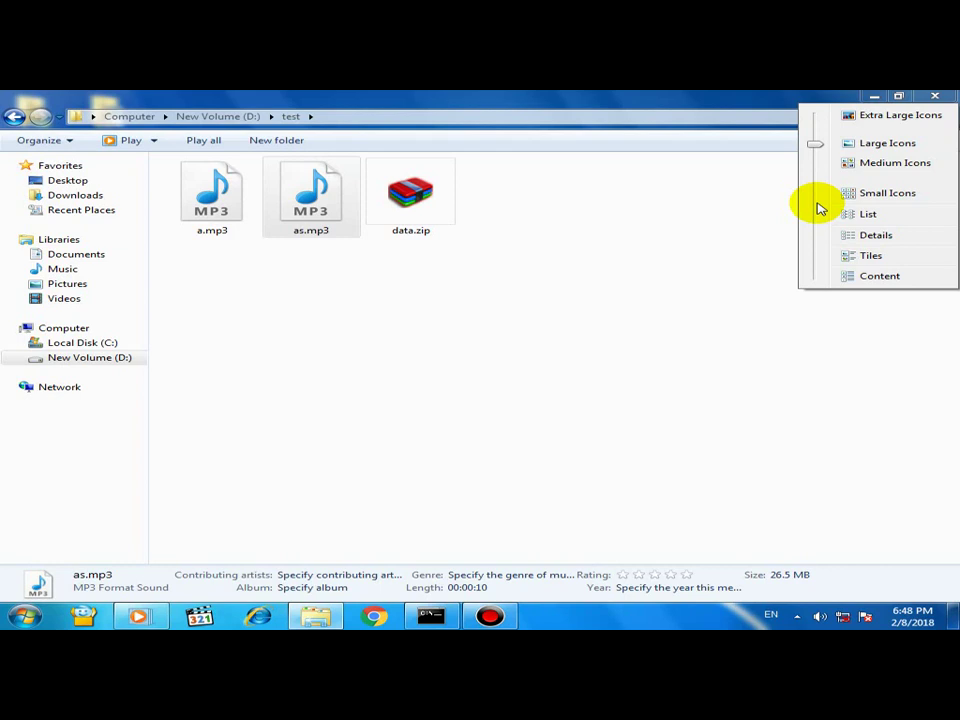
click(735, 195)
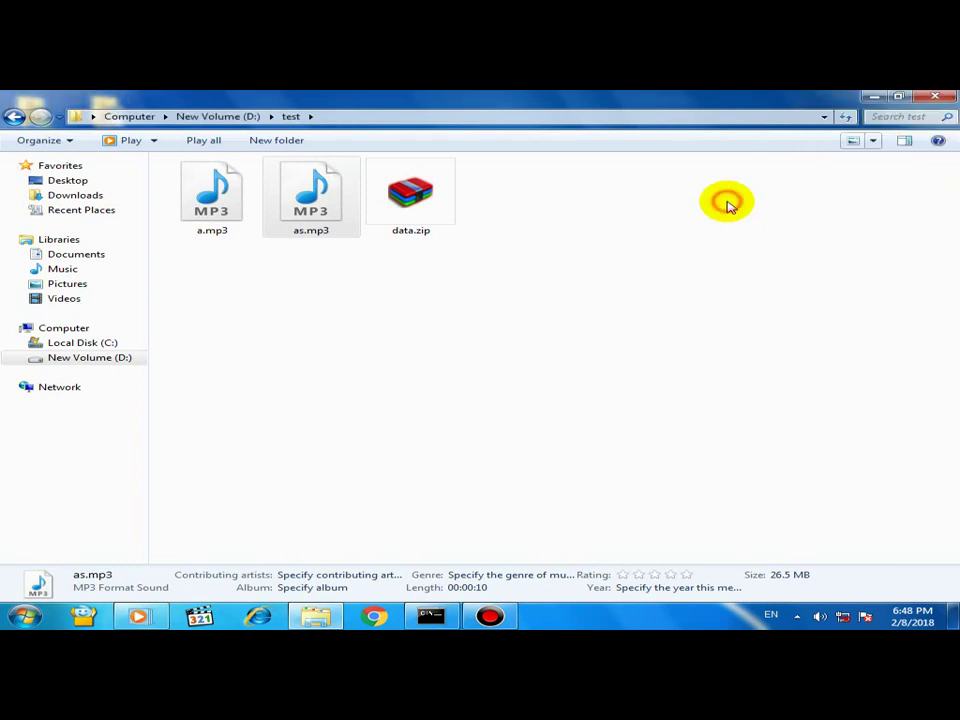
click(873, 141)
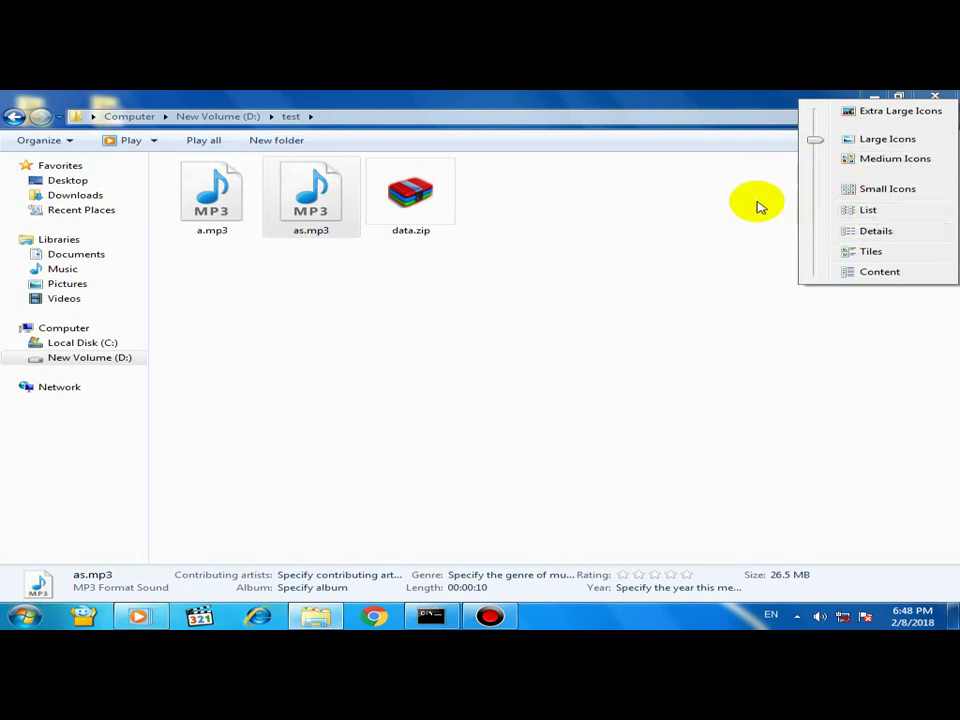
click(868, 233)
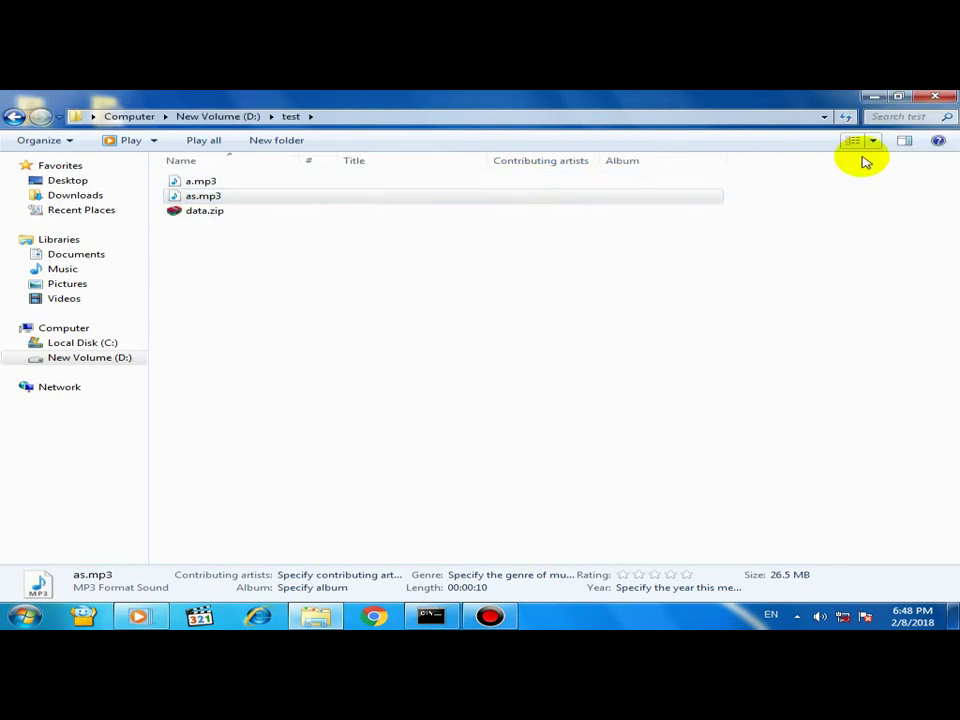
click(873, 143)
click(535, 266)
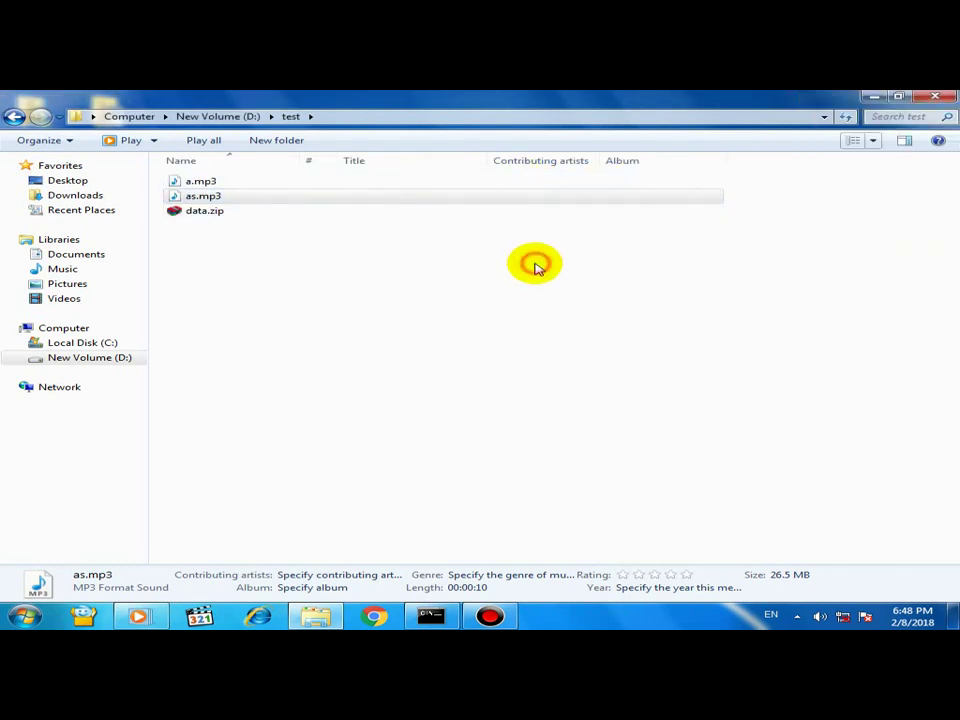
Add the Size column to the file list and narrow the Album column beside it
right_click(381, 162)
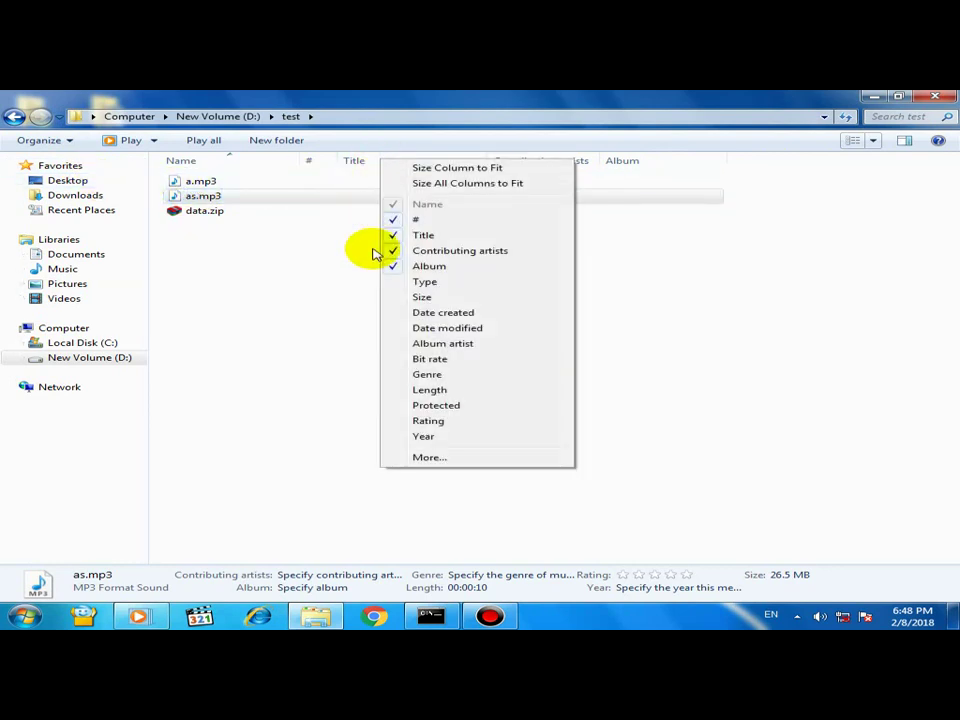
click(421, 297)
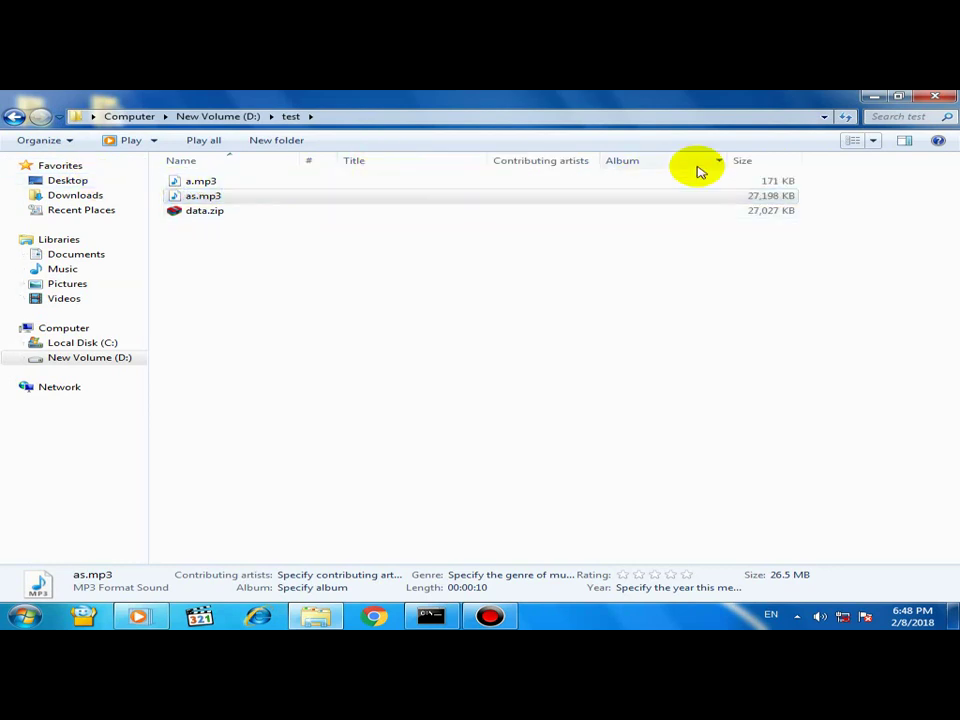
drag(733, 158, 683, 158)
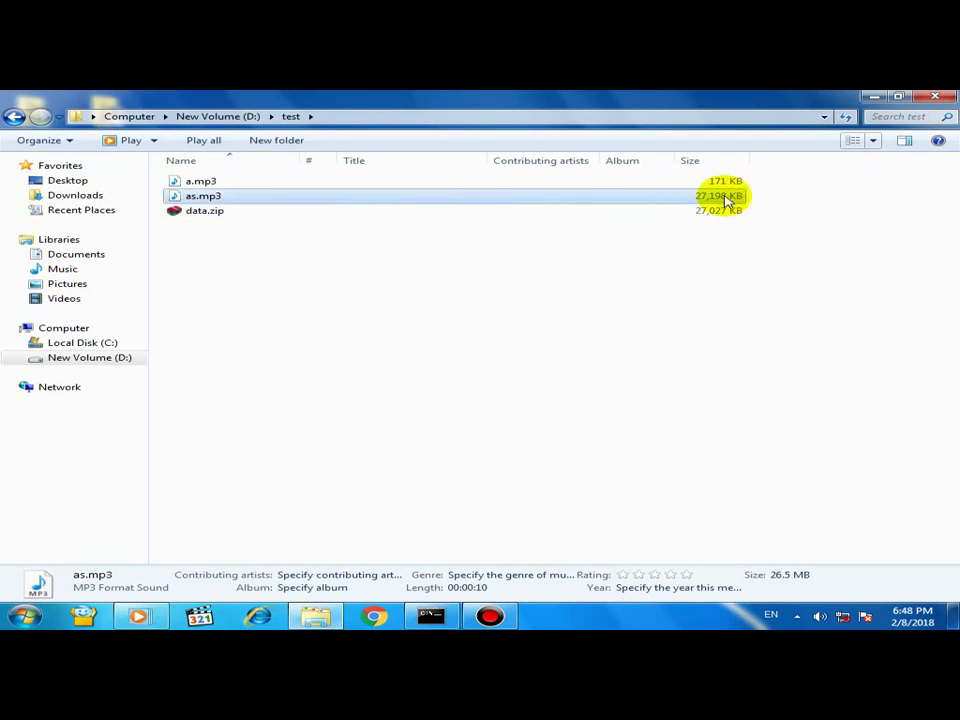
Play as.mp3, close the player, and rename the file to as.zip, accepting the extension change
double_click(185, 202)
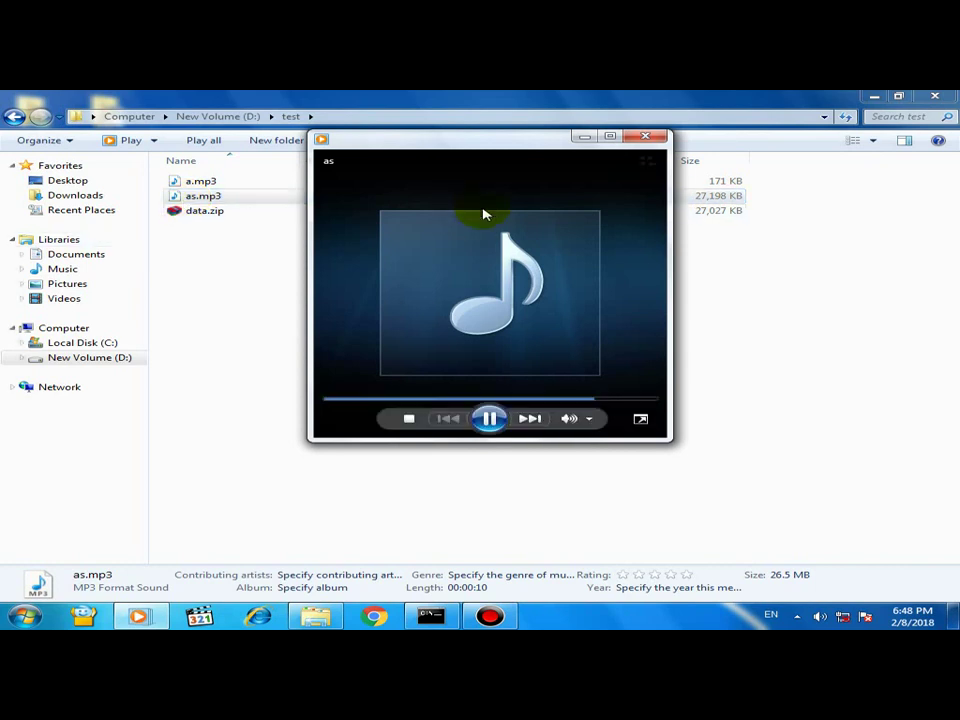
click(647, 138)
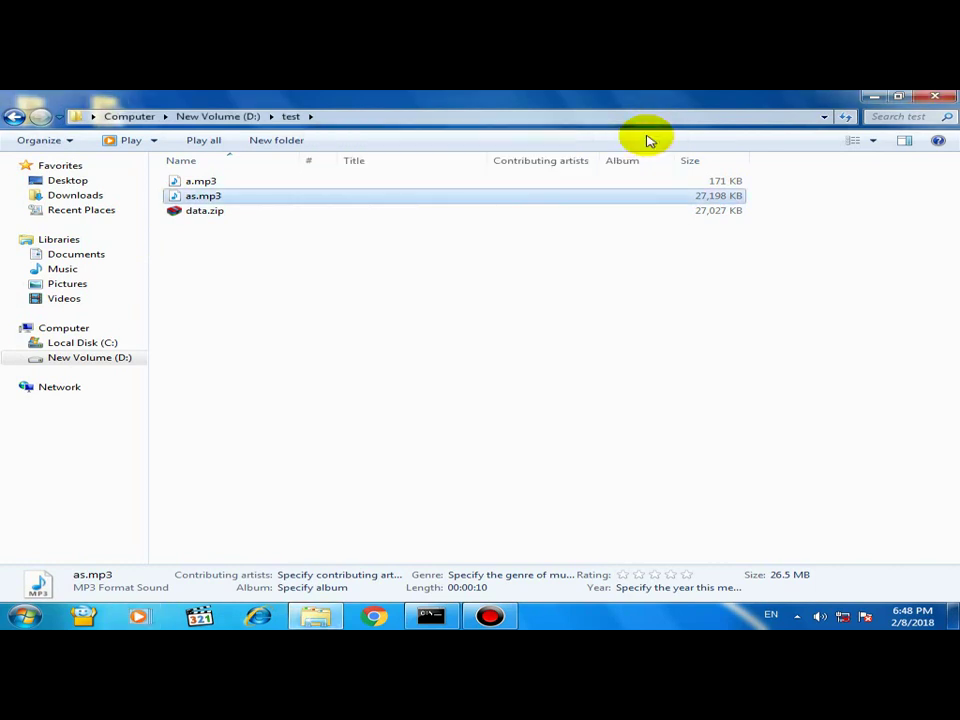
click(204, 196)
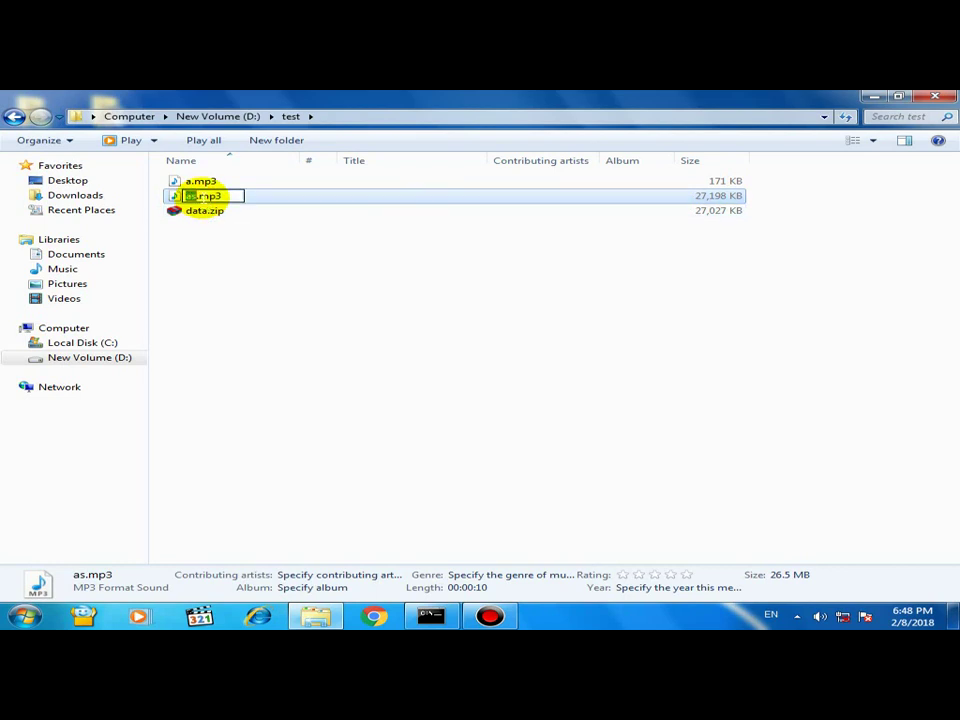
click(225, 197)
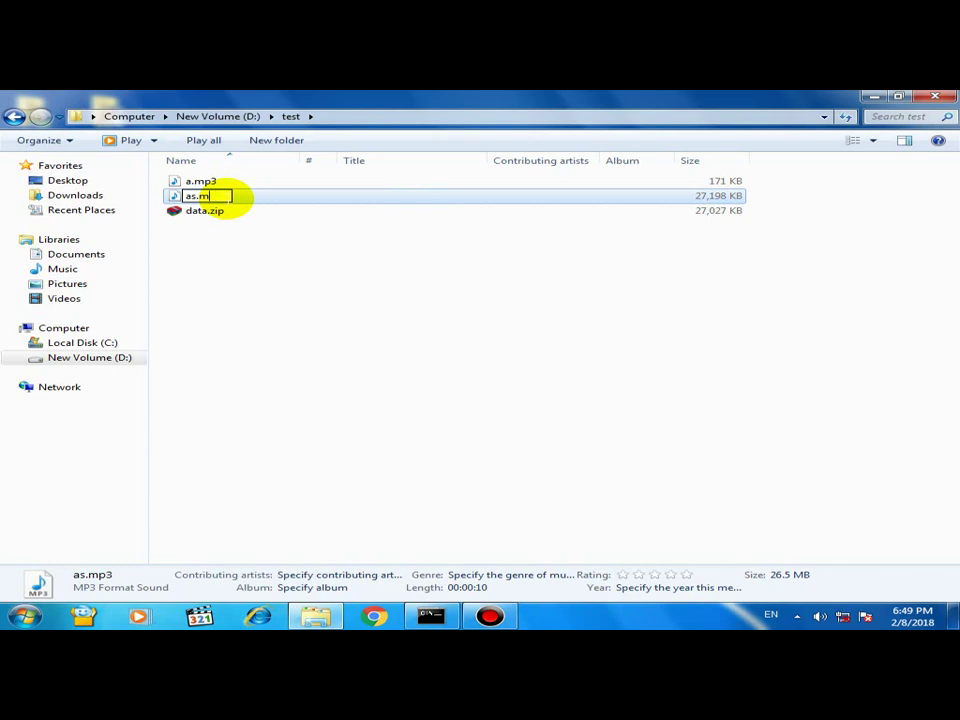
key(BackSpace)
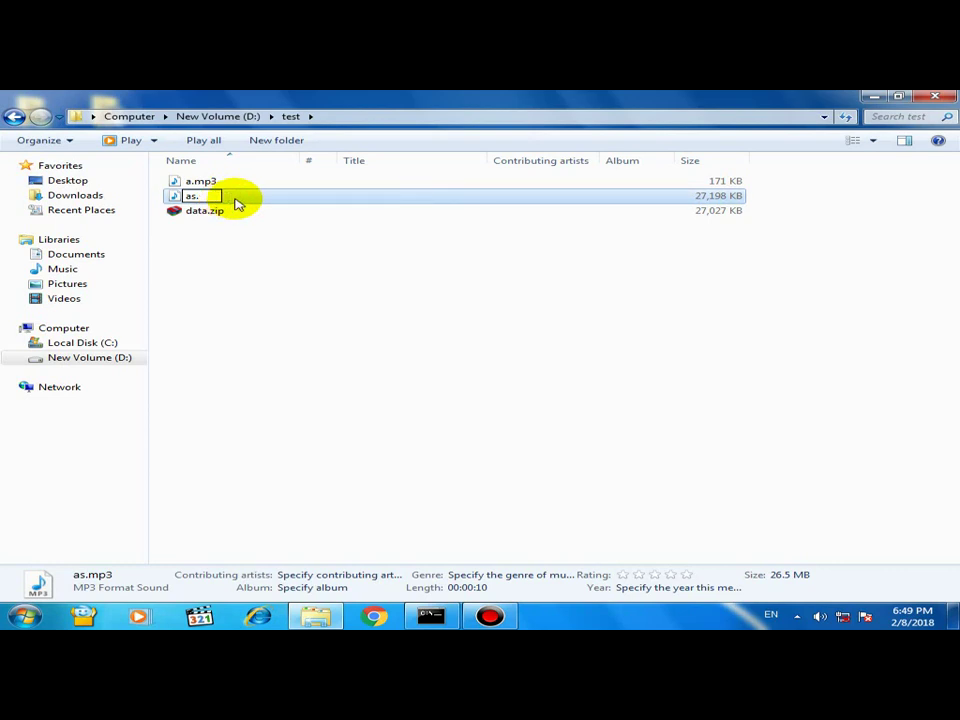
text(zip)
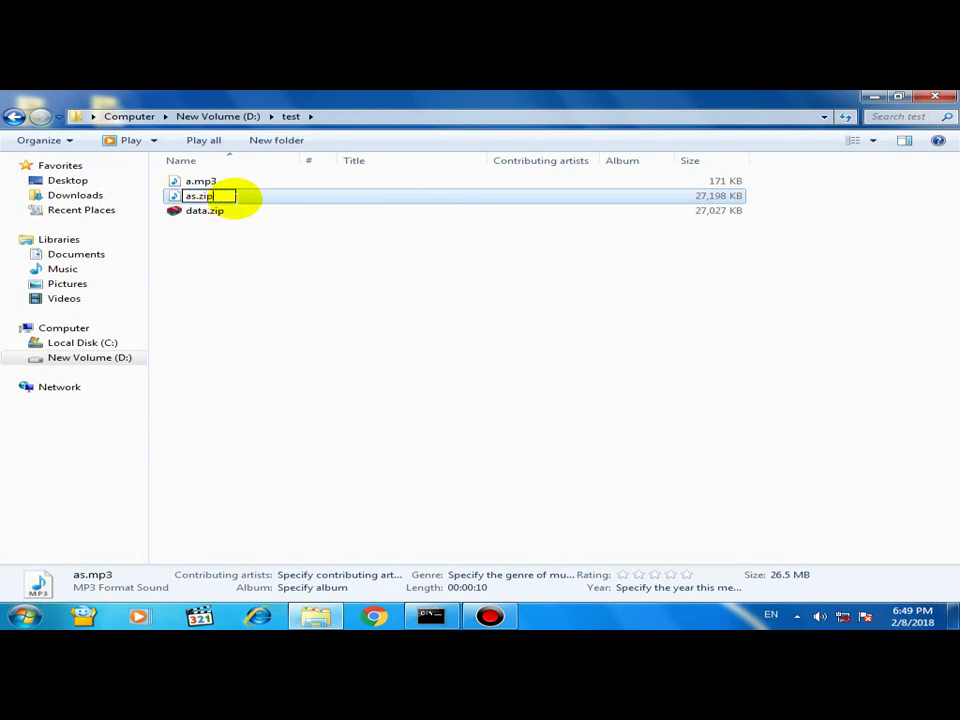
click(408, 257)
click(559, 358)
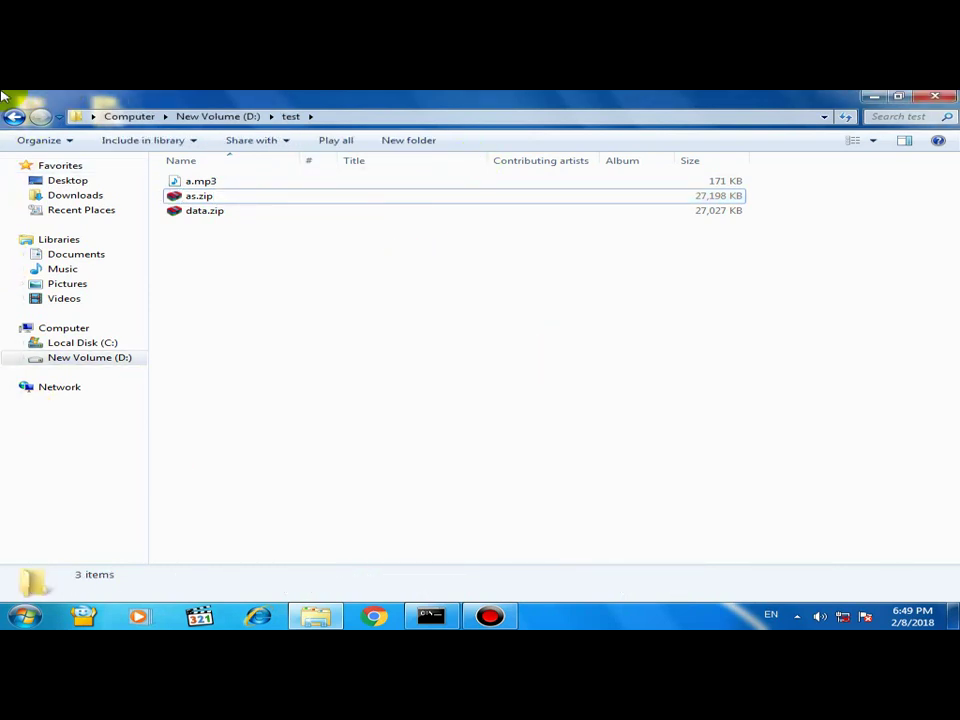
Open as.zip, move the archive window aside, and extract its test folder into the current folder
click(200, 197)
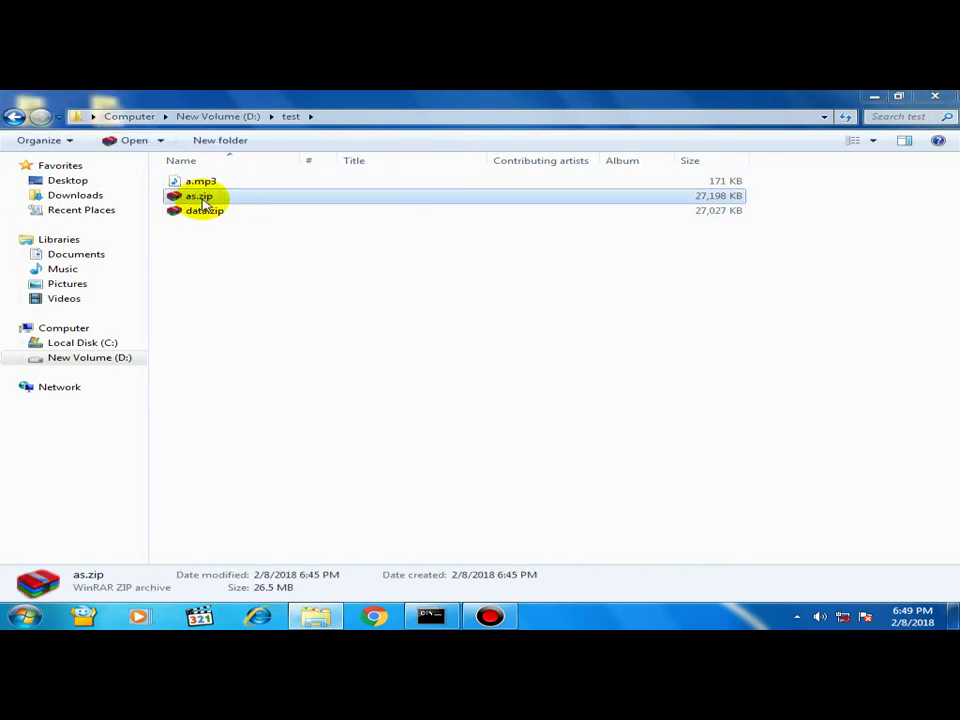
double_click(203, 198)
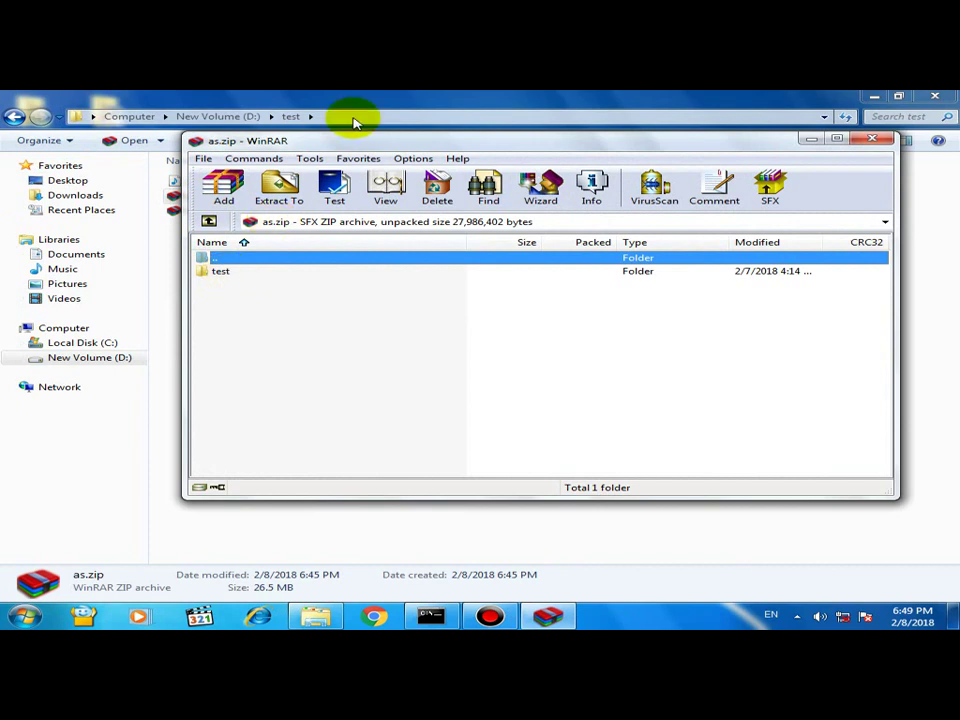
drag(360, 144, 684, 150)
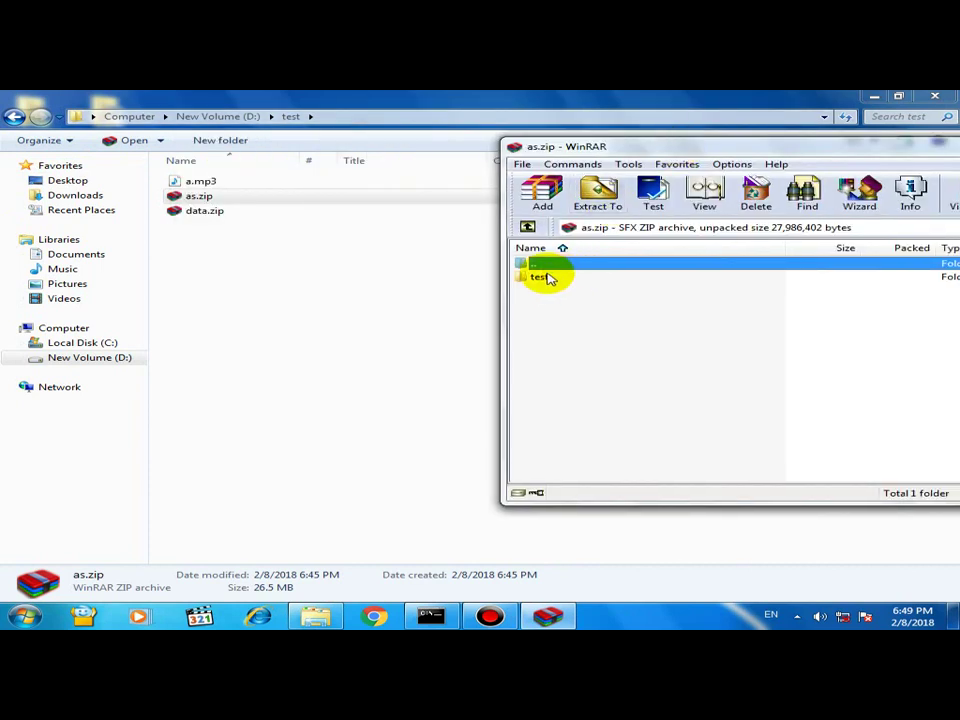
drag(545, 277, 361, 312)
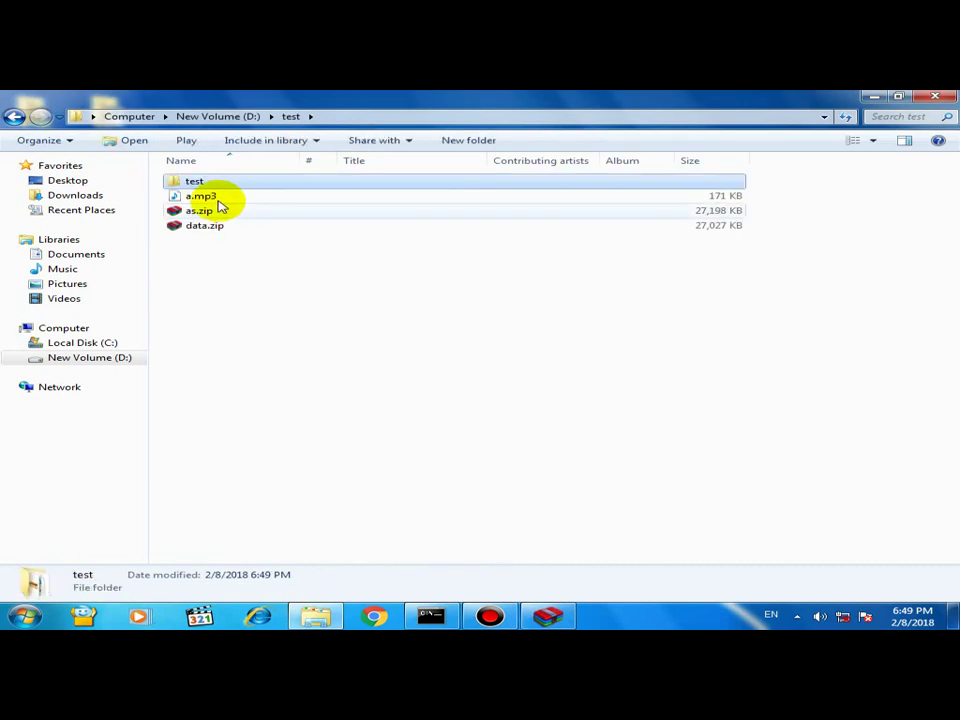
Open the extracted test folder and check ntc.png and tripti computer.mp4, closing each viewer
double_click(190, 185)
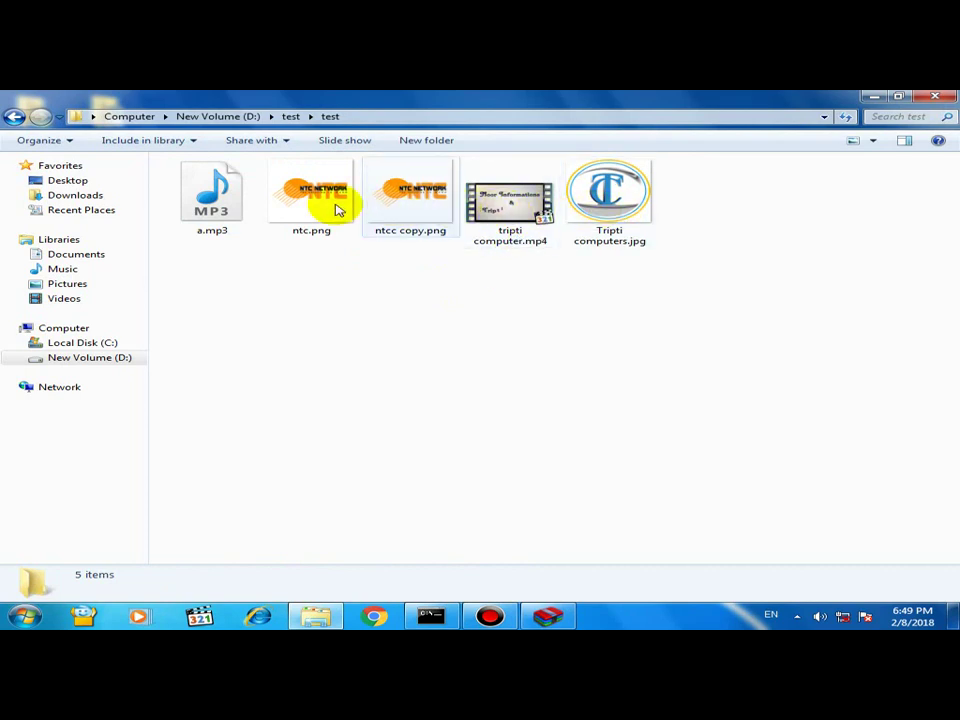
click(279, 214)
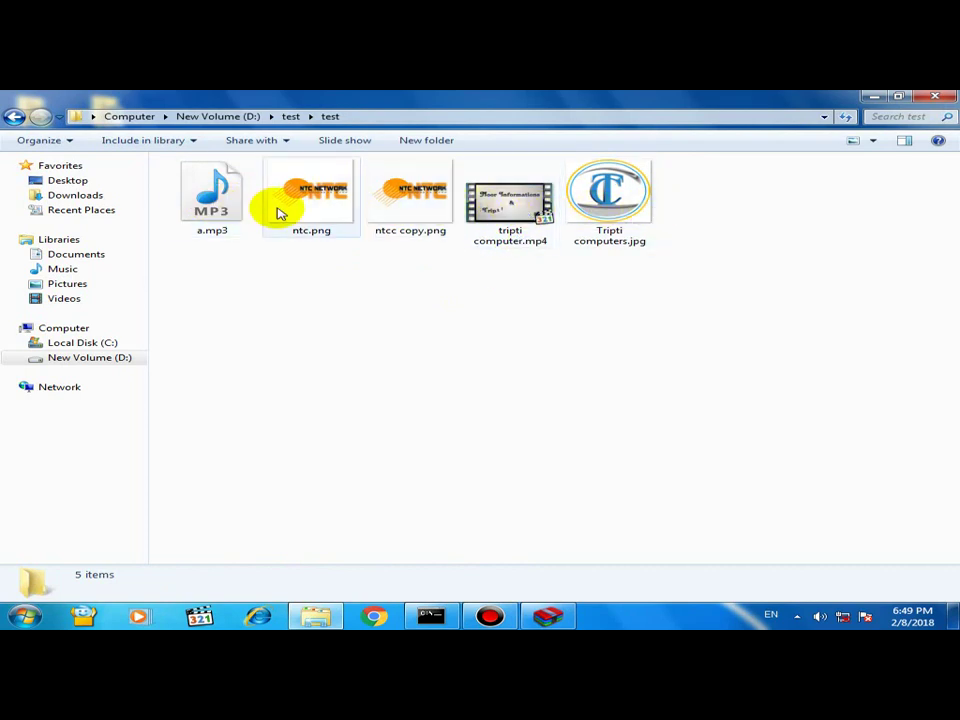
double_click(312, 212)
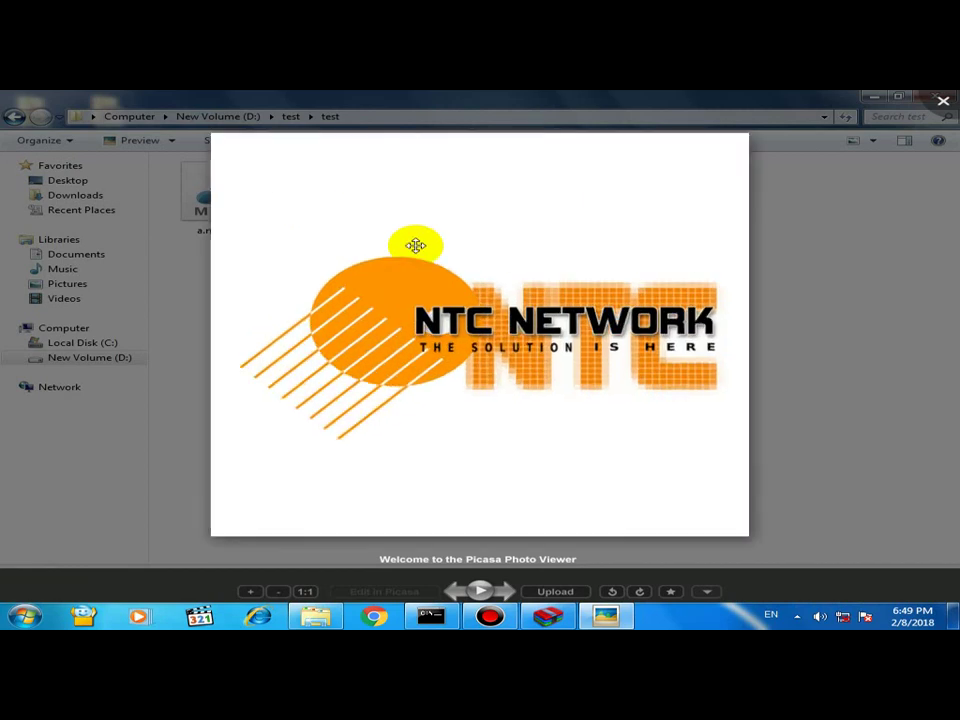
click(943, 104)
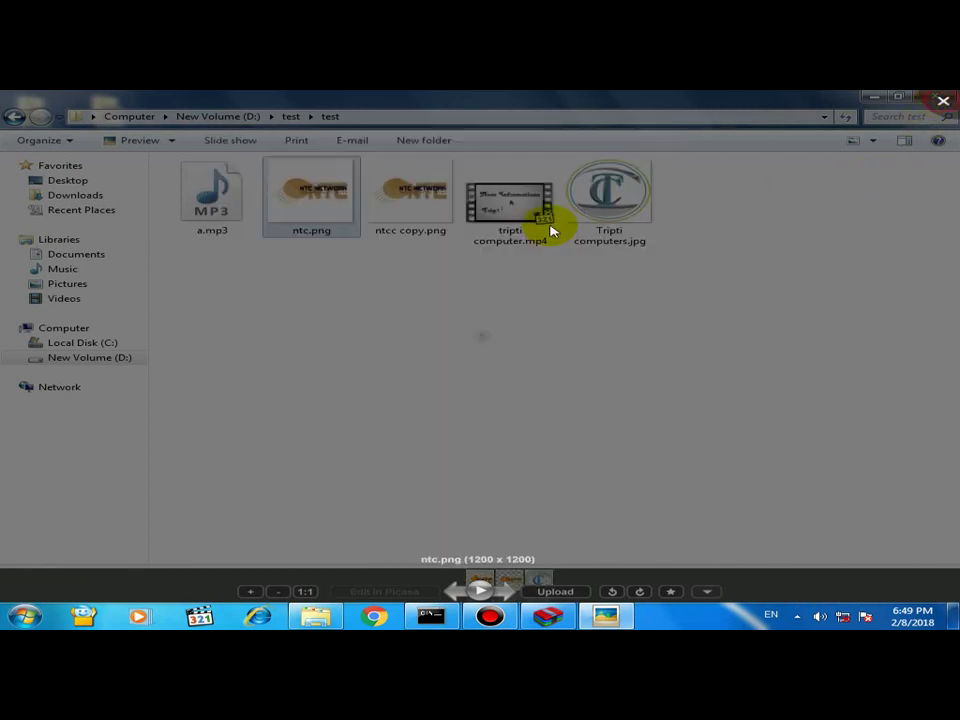
double_click(530, 216)
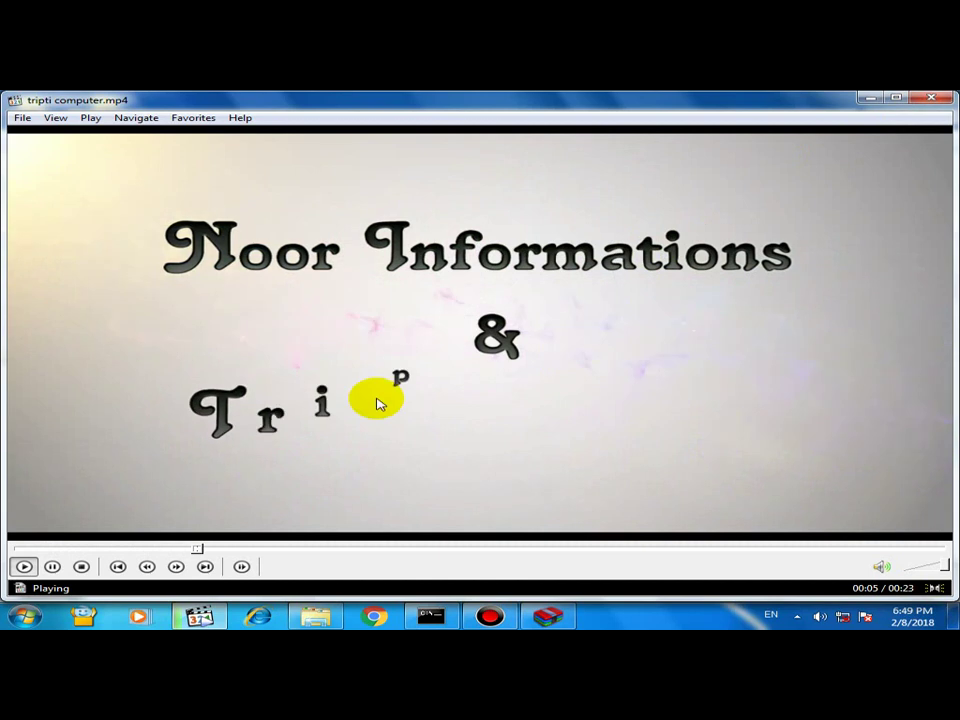
click(931, 99)
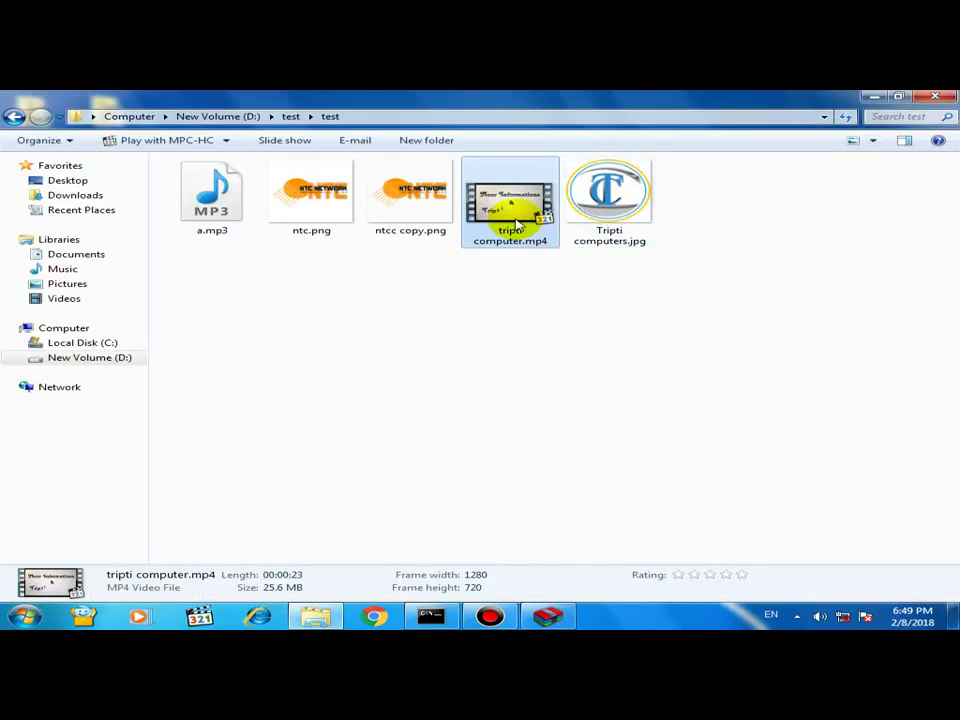
Check Tripti computers.jpg and ntcc copy.png in the extracted folder, and return to the parent test folder
click(617, 225)
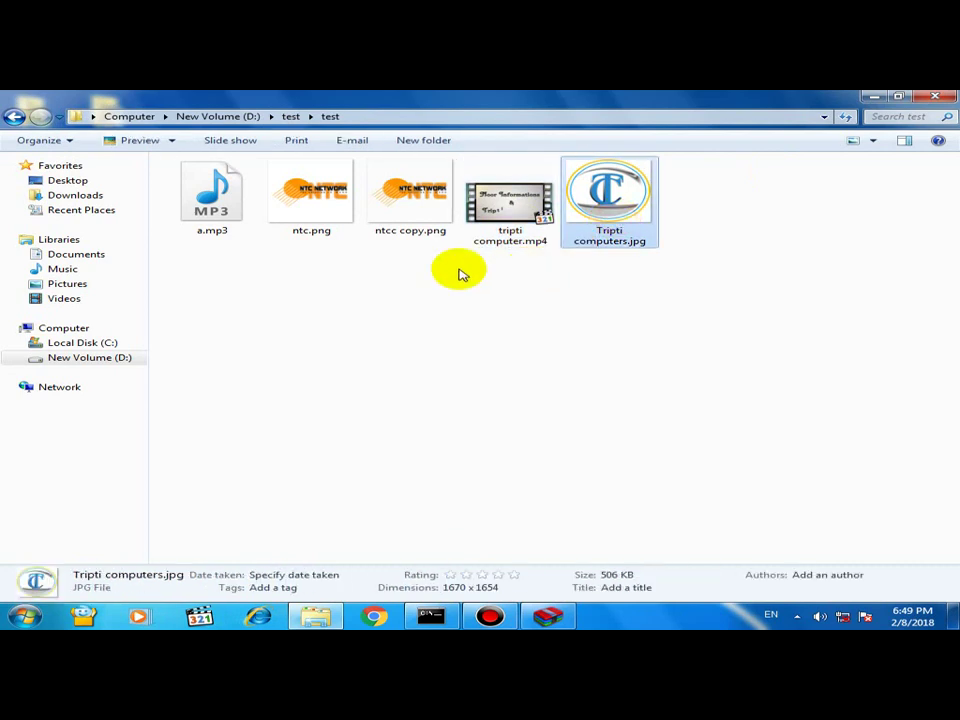
click(410, 225)
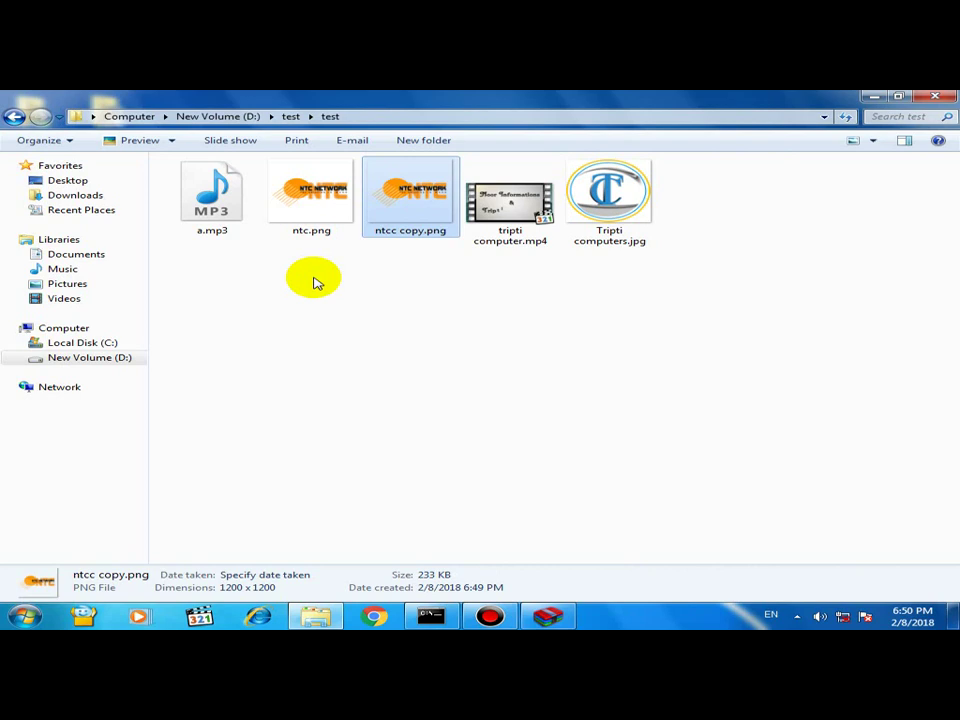
click(324, 311)
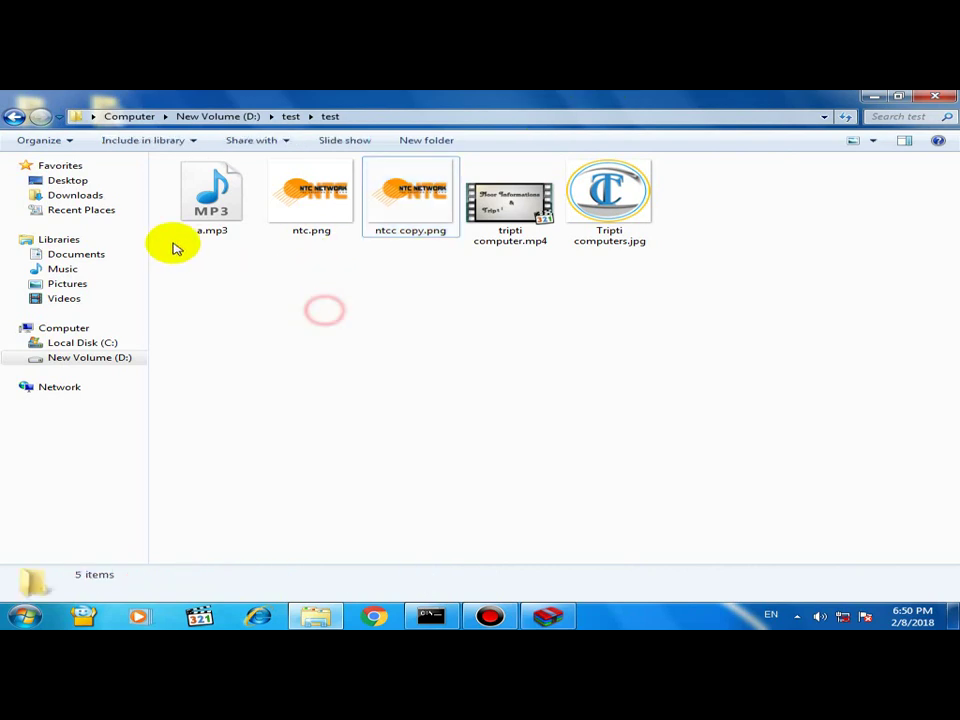
click(15, 117)
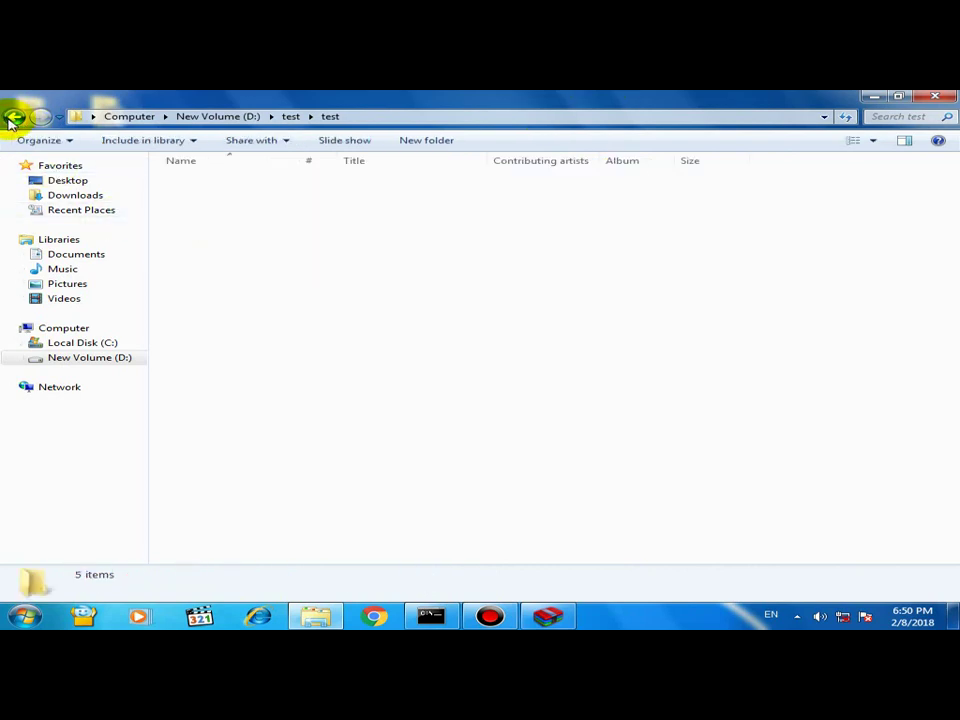
click(268, 234)
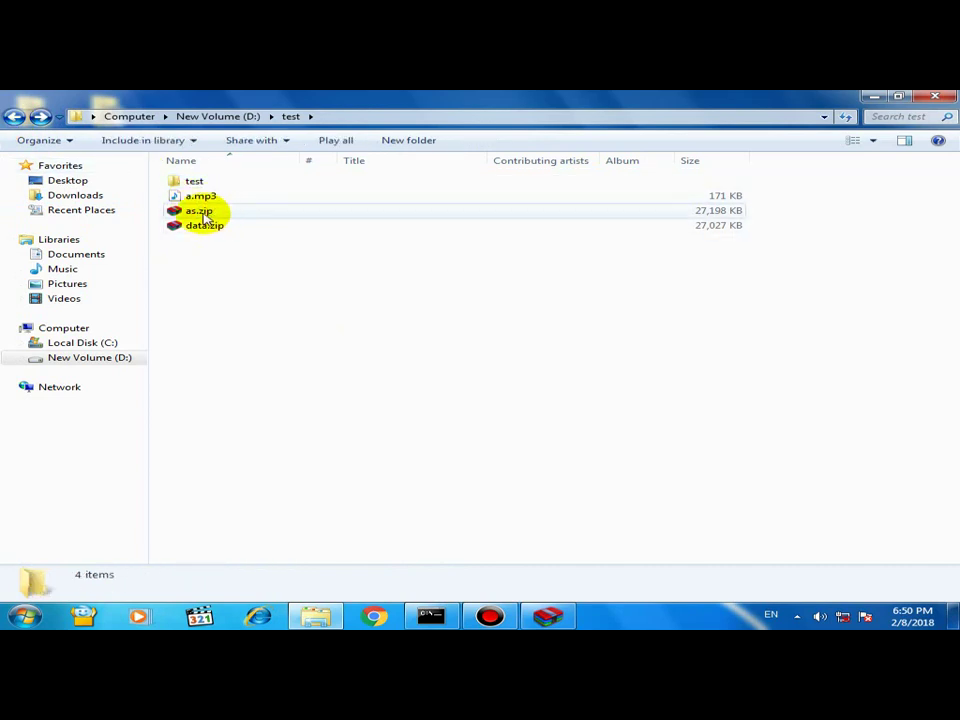
Rename as.zip back to as.mp3, accepting the extension change
click(209, 215)
click(210, 213)
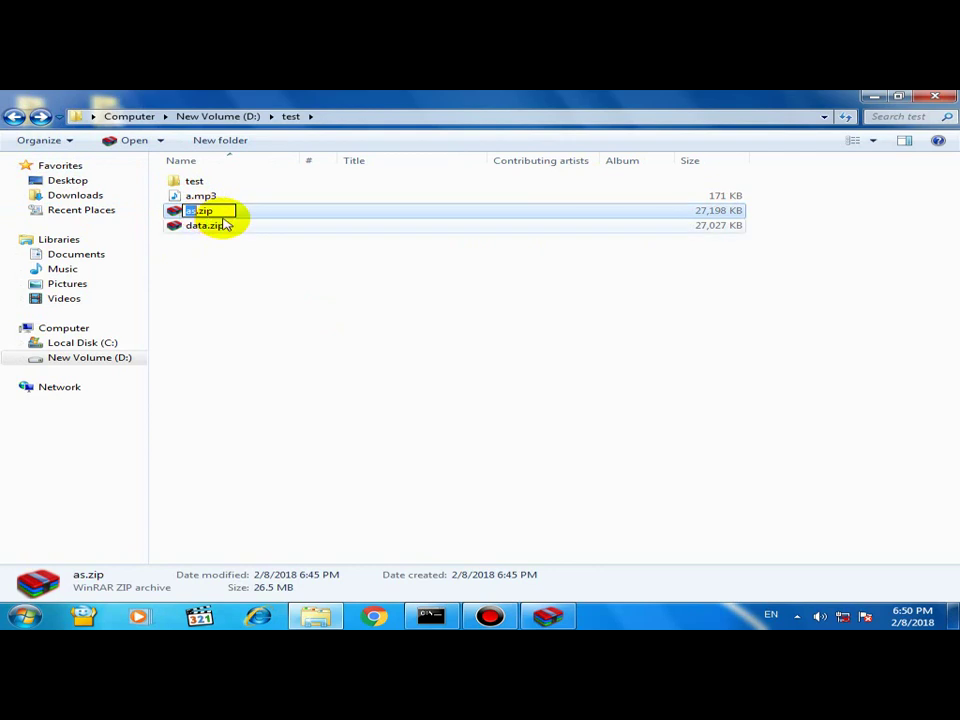
drag(222, 212, 201, 212)
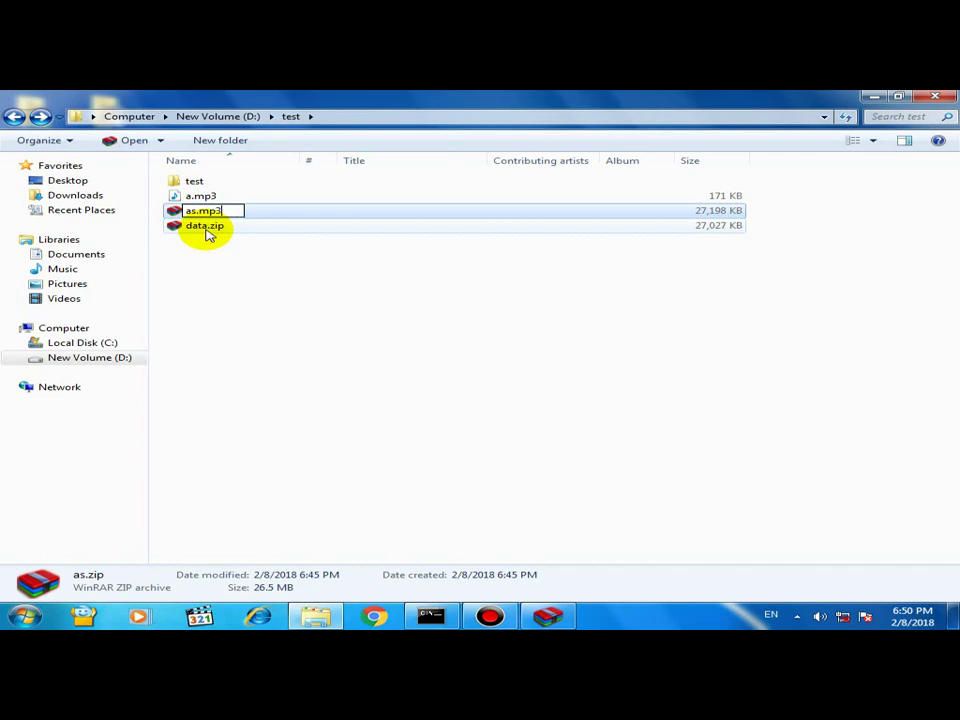
text(as.mp3)
key(Return)
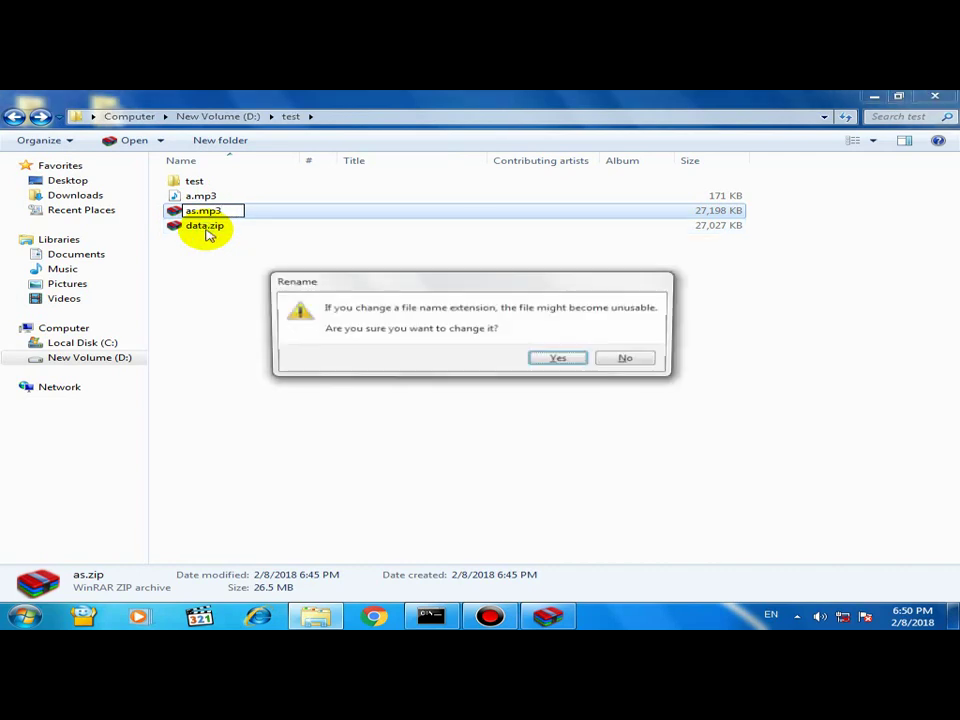
click(561, 359)
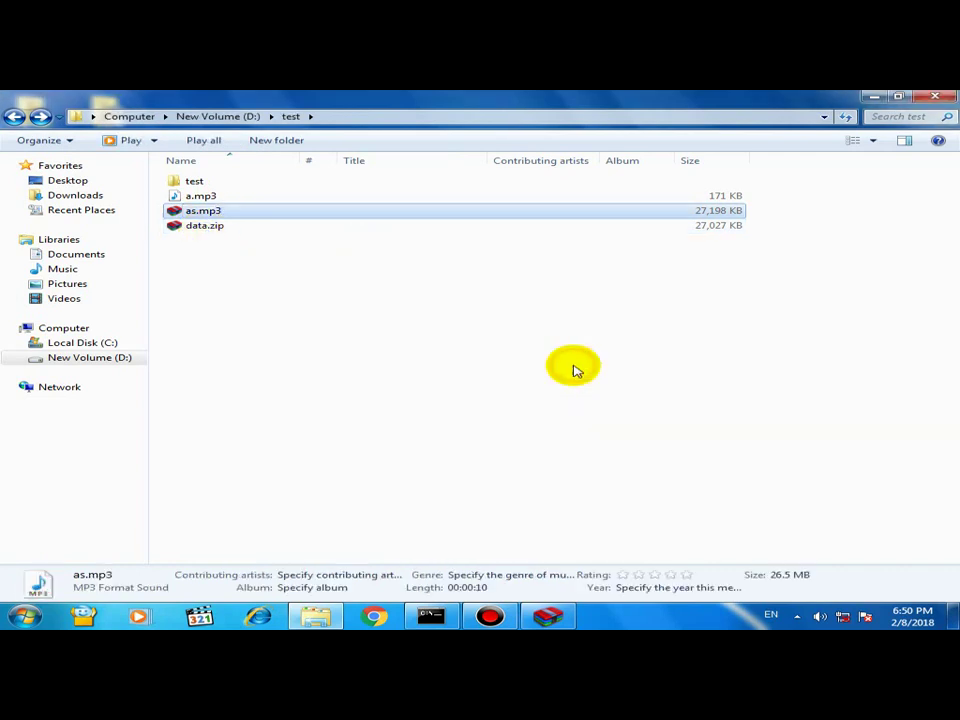
Permanently delete data.zip and as.mp3 from the test folder on drive D
click(210, 233)
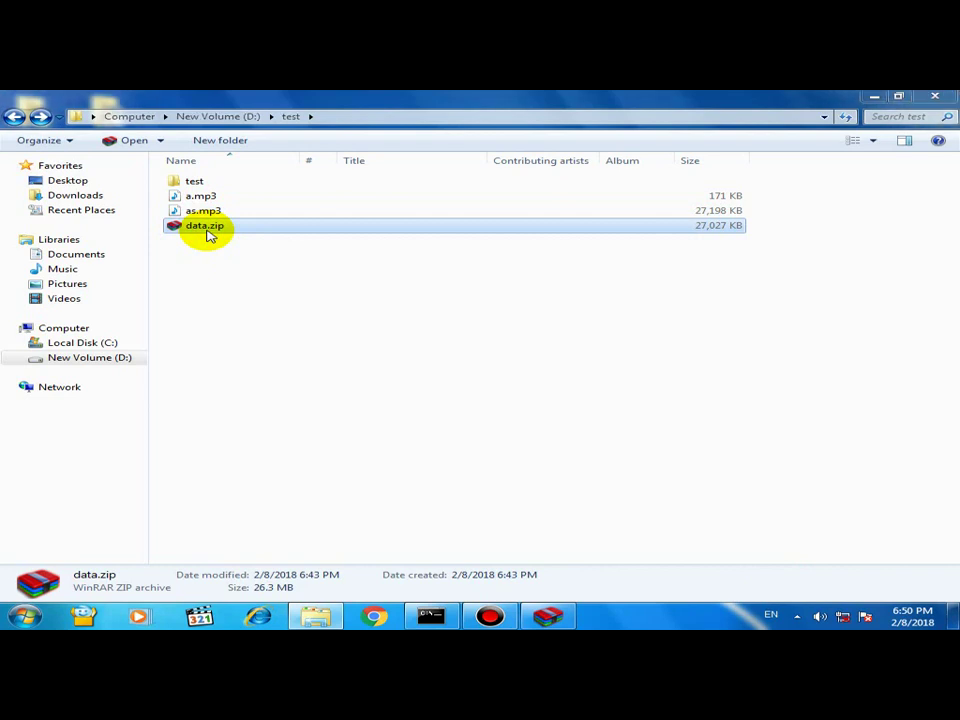
key(shift+Delete)
key(Return)
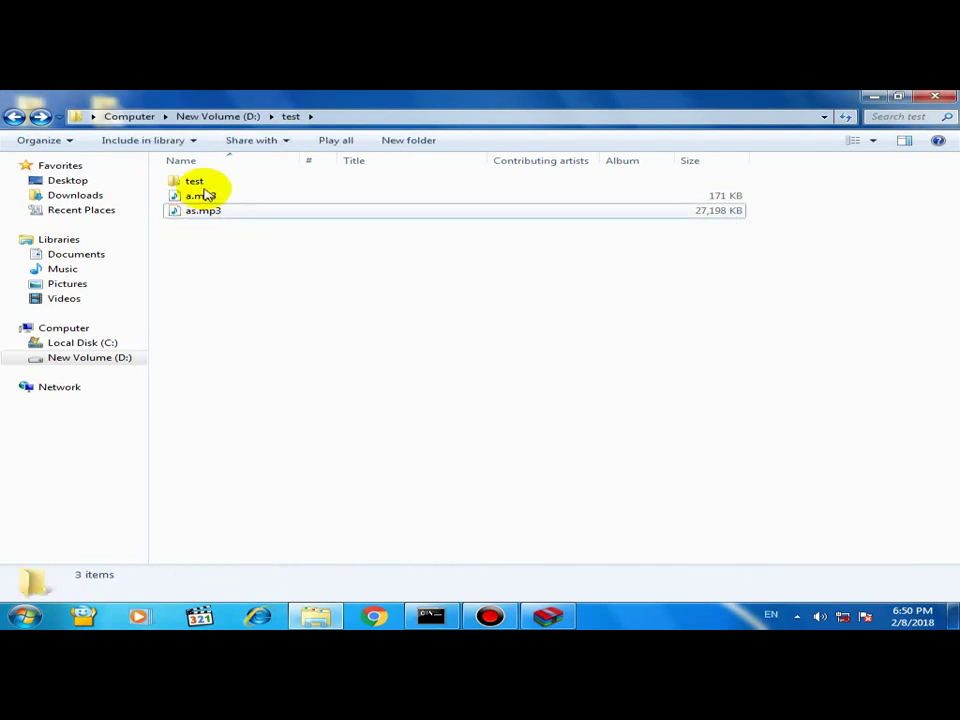
click(211, 216)
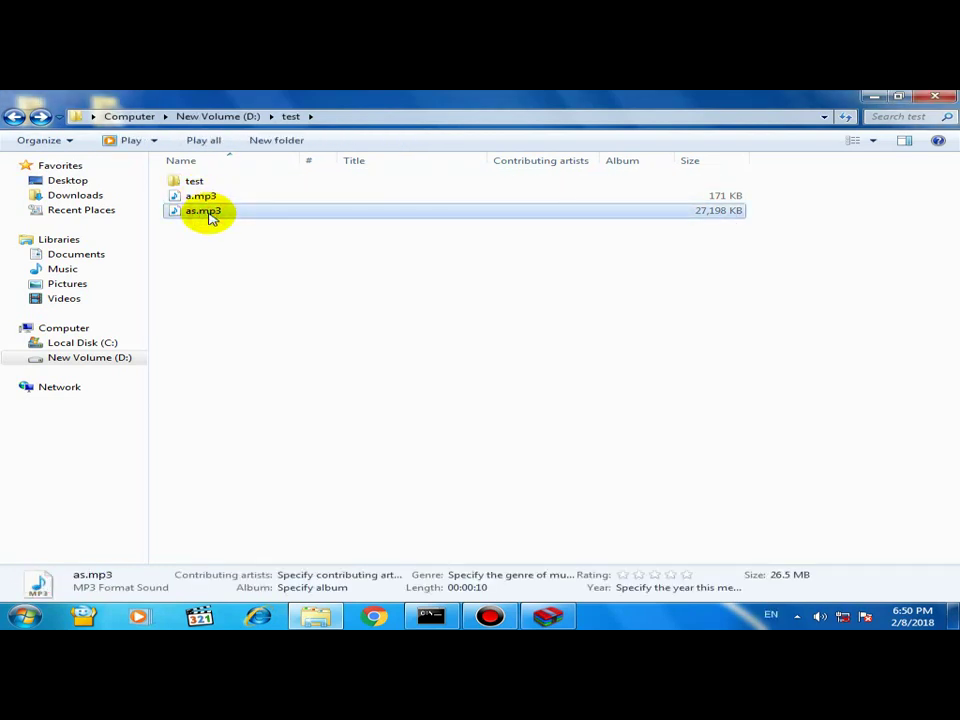
key(shift+Delete)
key(Return)
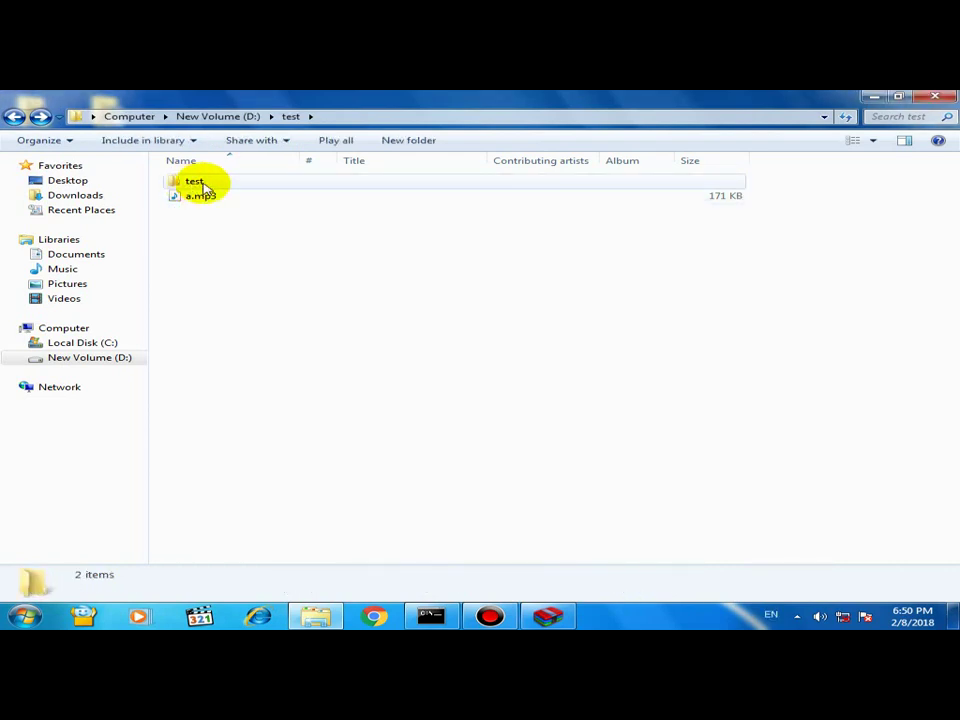
Open the extracted test folder, go through each of its files, and return to the parent folder
click(192, 185)
double_click(192, 185)
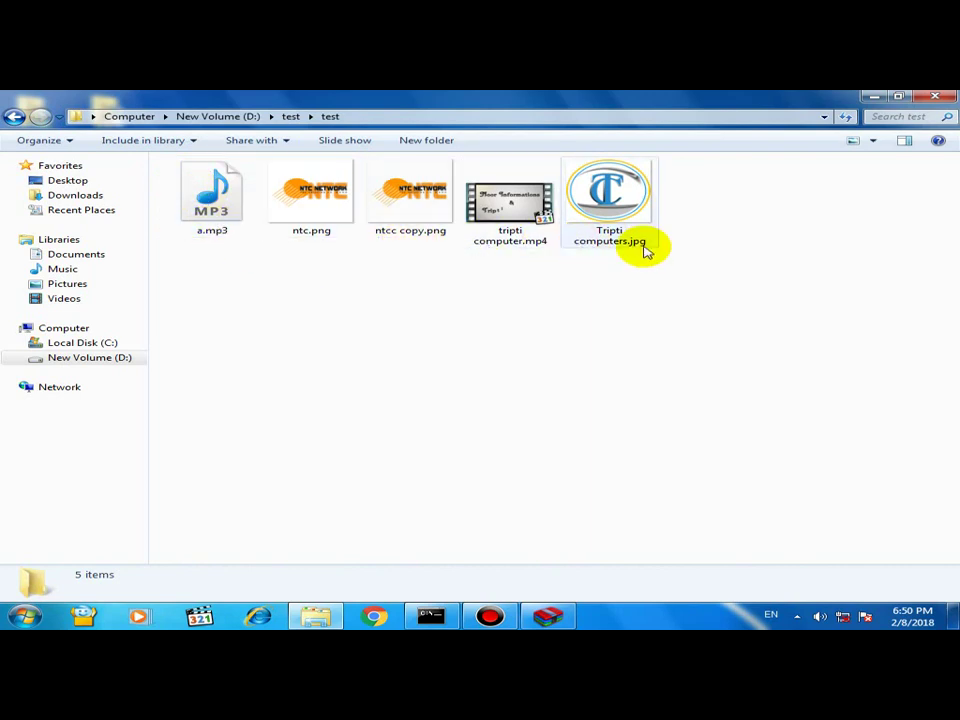
mouse_move(645, 250)
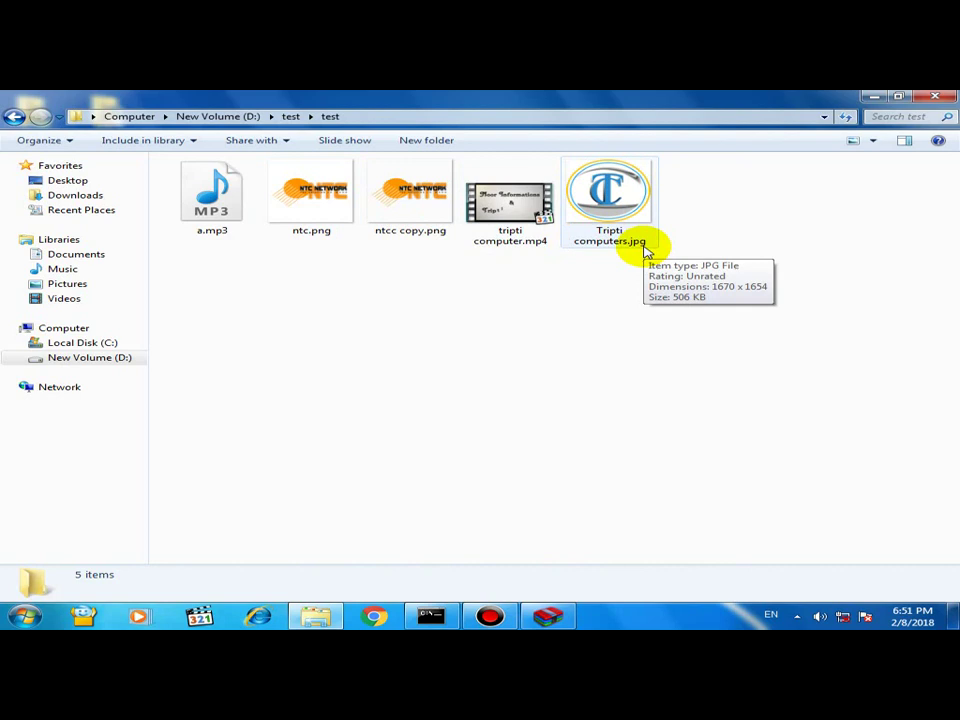
click(612, 228)
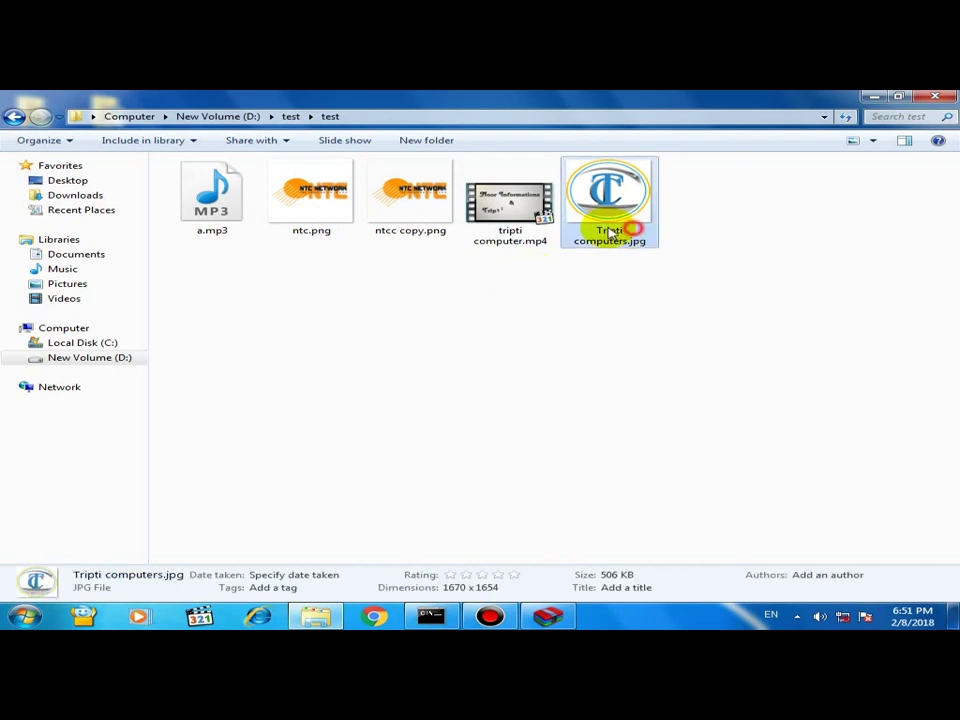
click(530, 225)
click(392, 214)
click(300, 218)
click(218, 226)
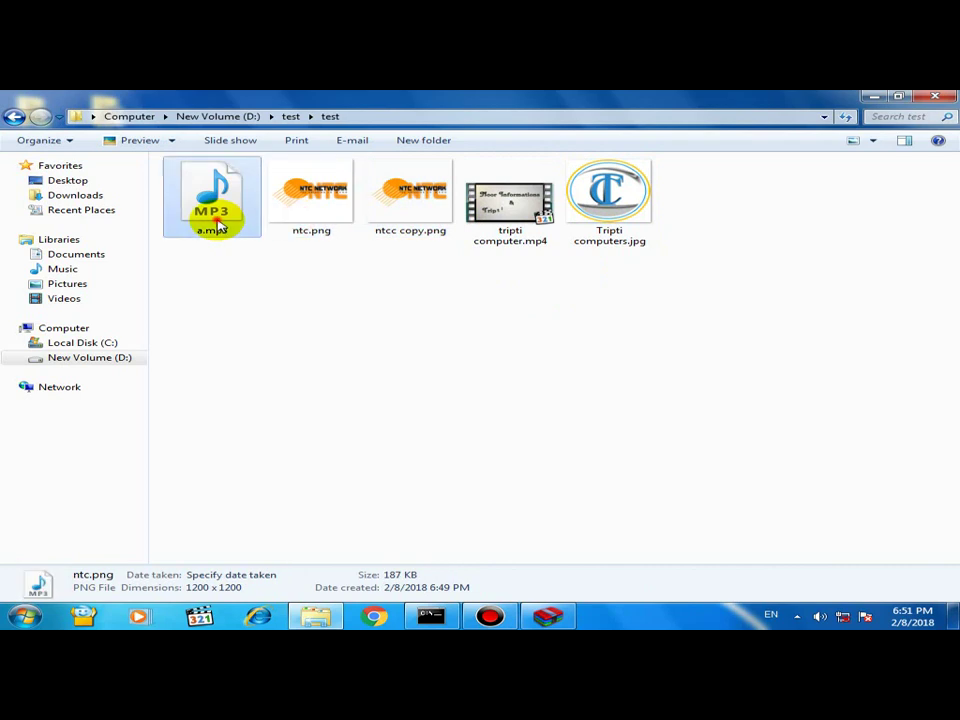
click(15, 115)
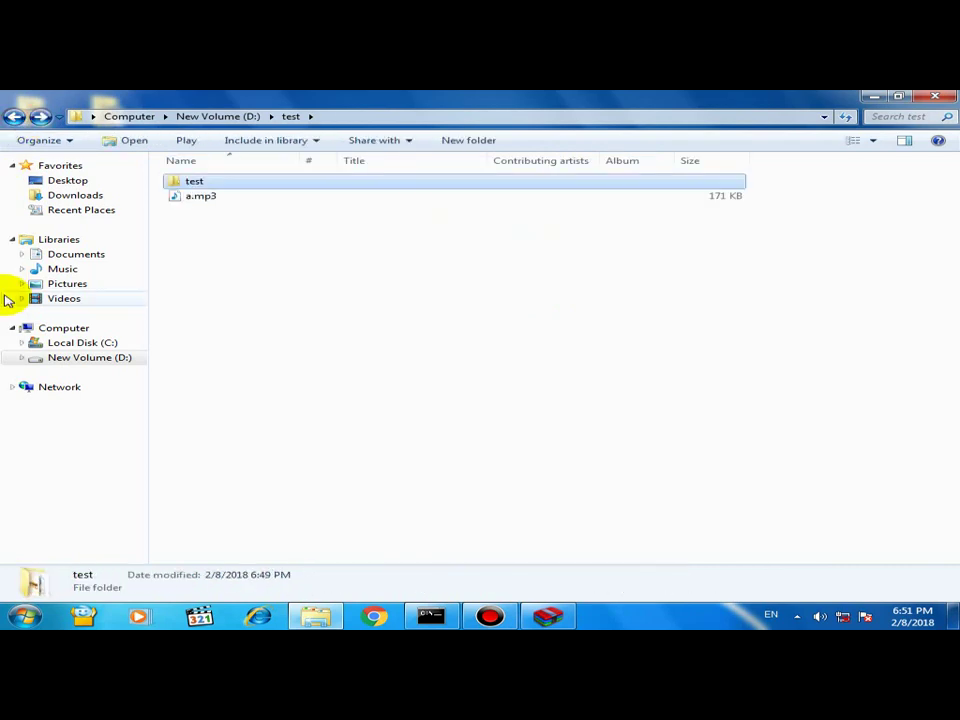
Look at a.mp3 and the contents of the folder beside it that is meant for hiding, ending in the parent folder
click(212, 197)
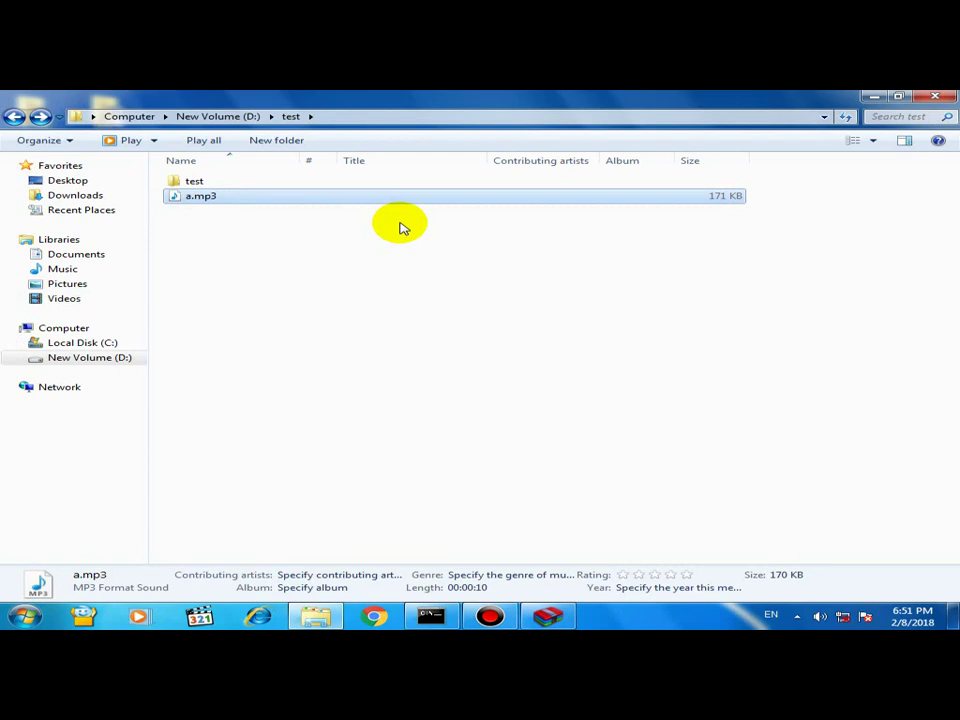
click(200, 184)
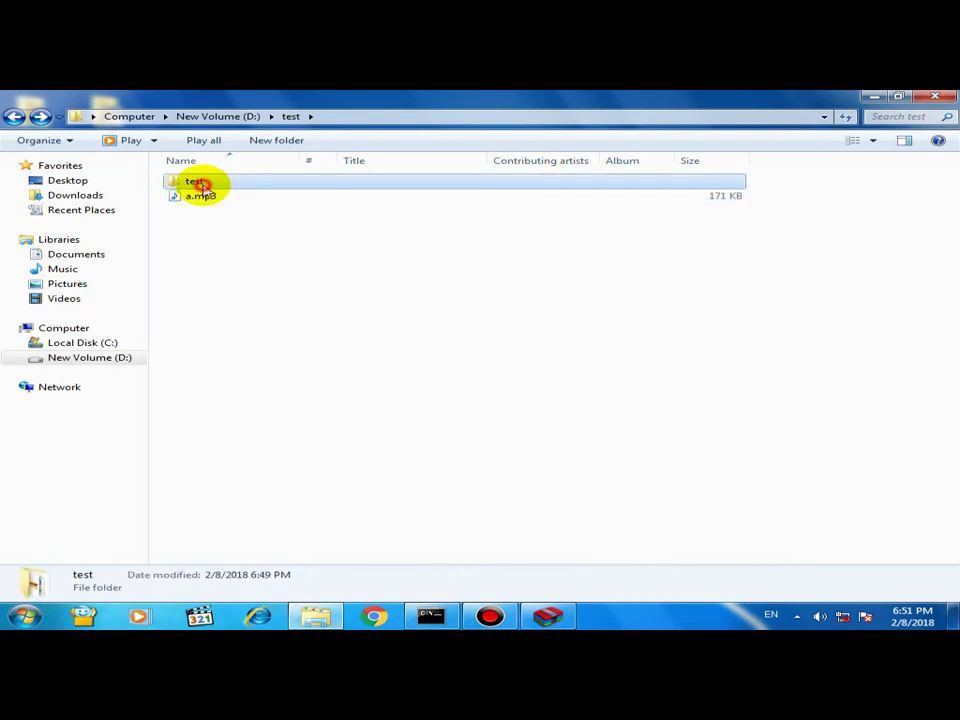
double_click(200, 184)
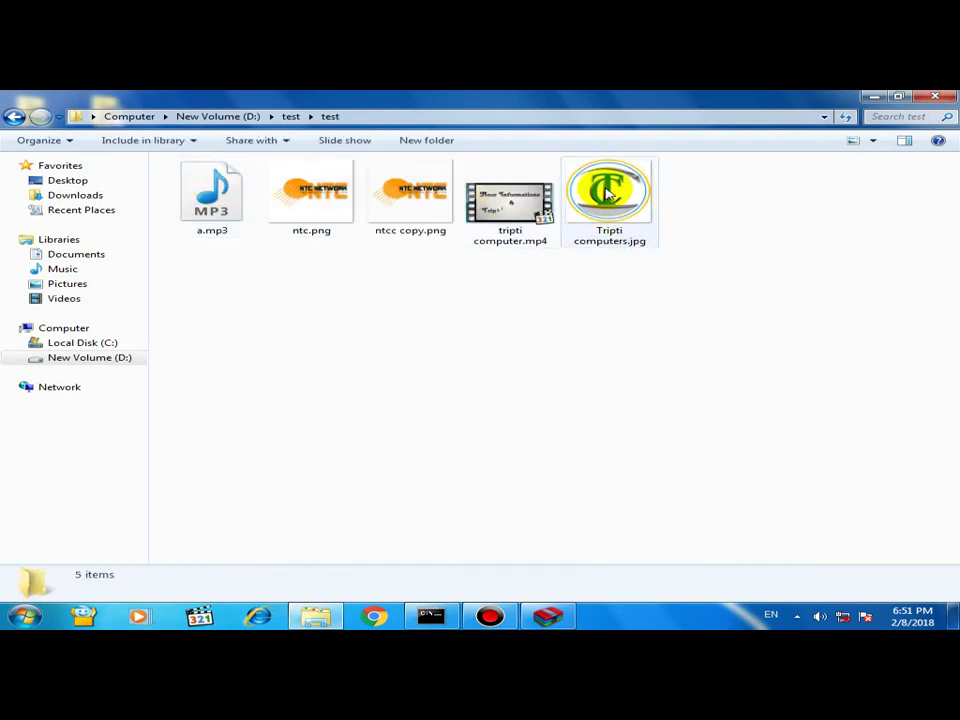
click(14, 116)
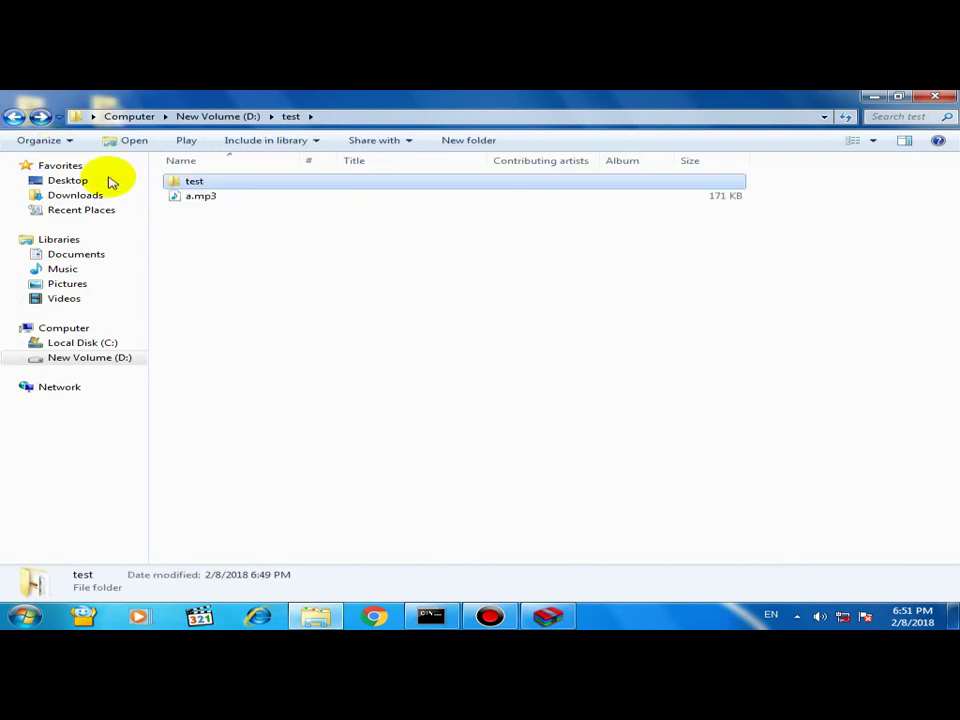
Compress the inner test folder into a zipped folder, keeping the name test.zip
right_click(189, 183)
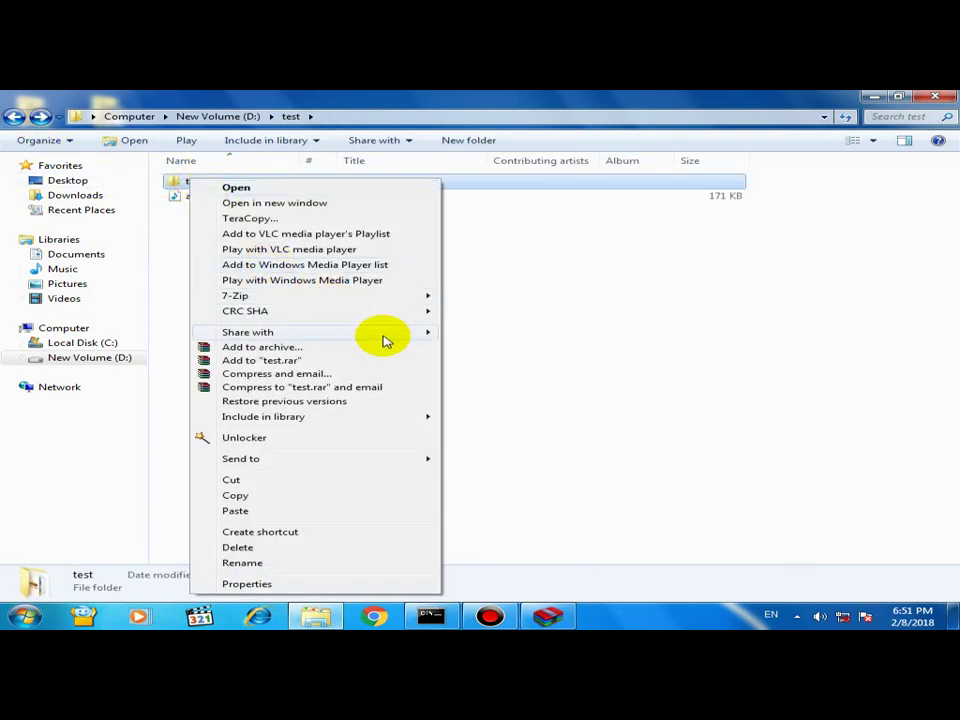
mouse_move(393, 340)
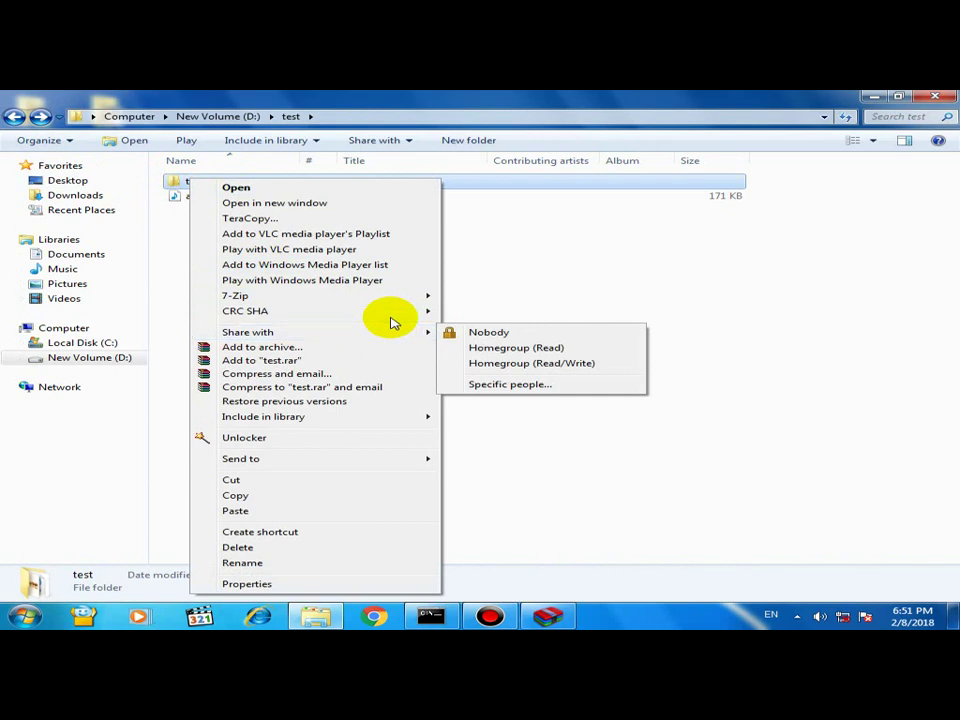
mouse_move(436, 458)
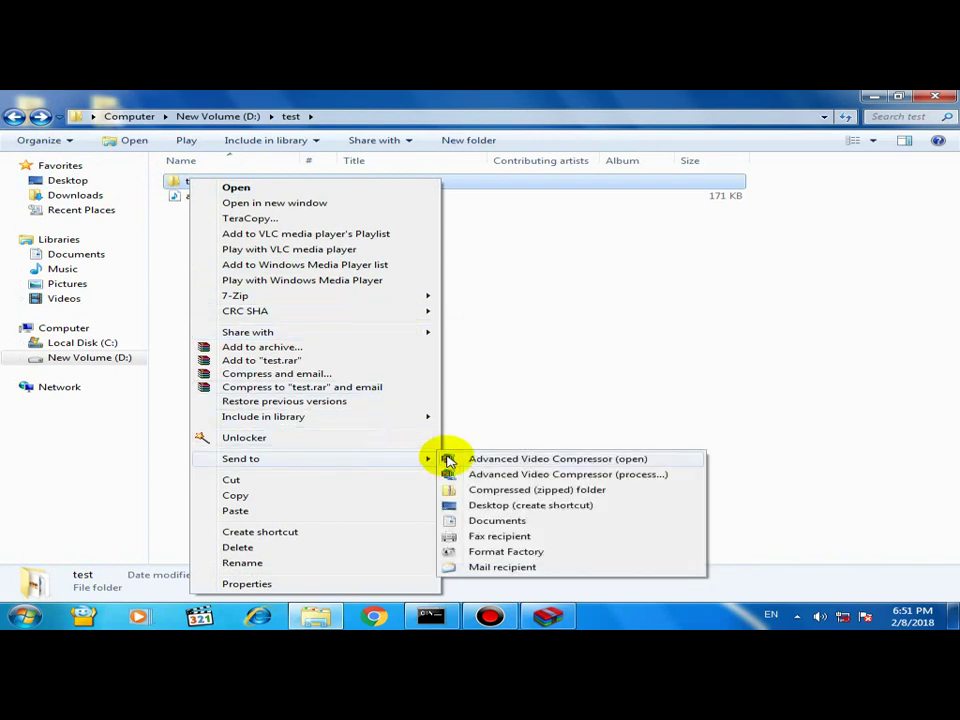
click(566, 493)
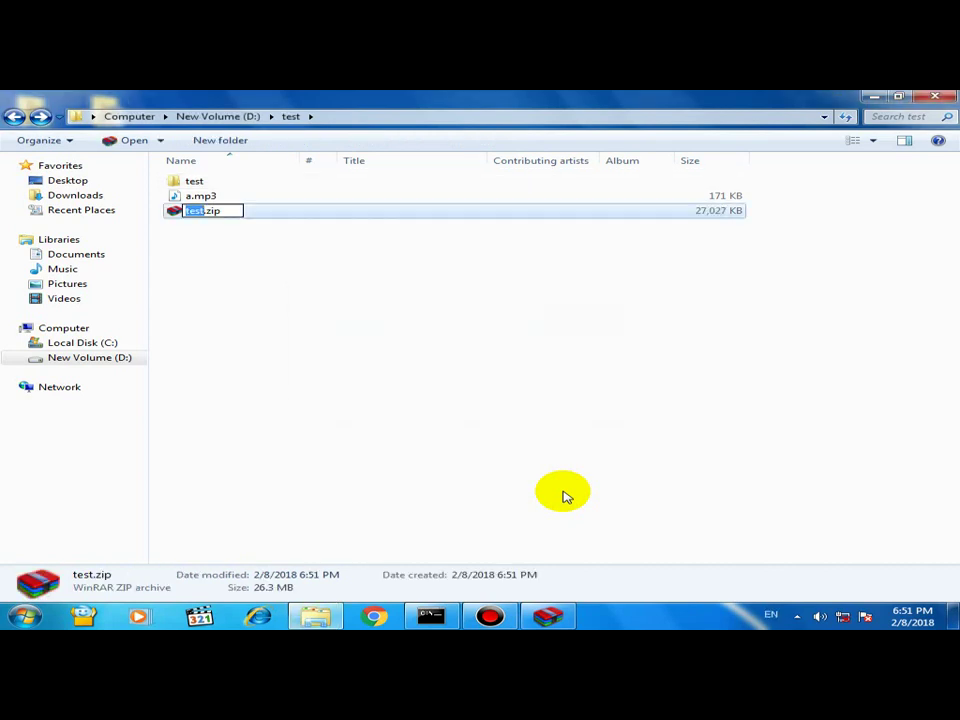
click(265, 292)
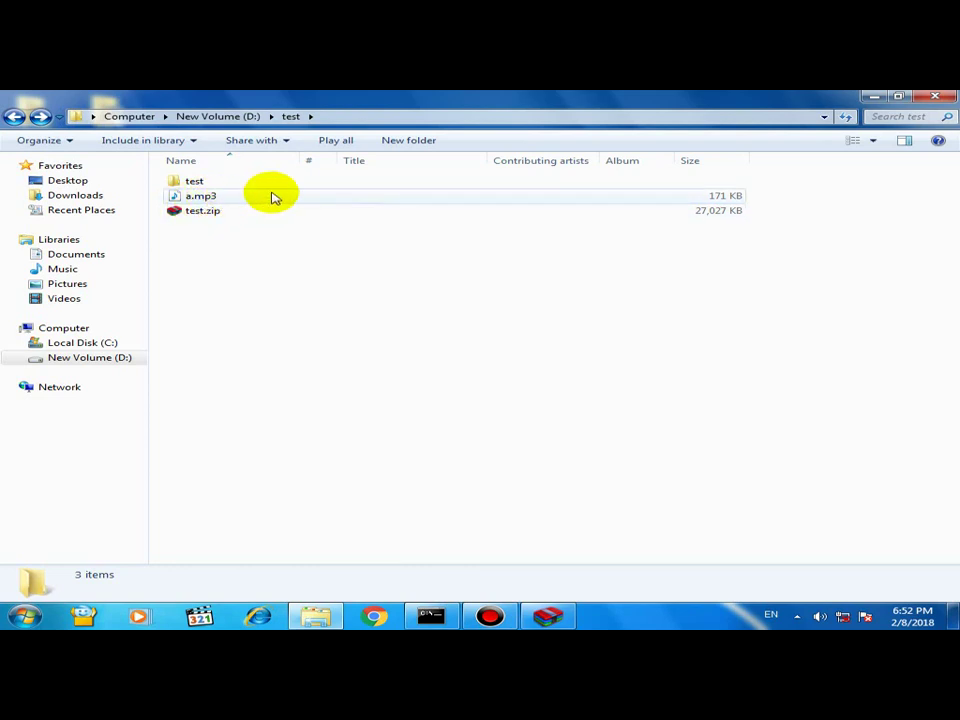
Rename test.zip to b.zip
click(200, 199)
click(214, 229)
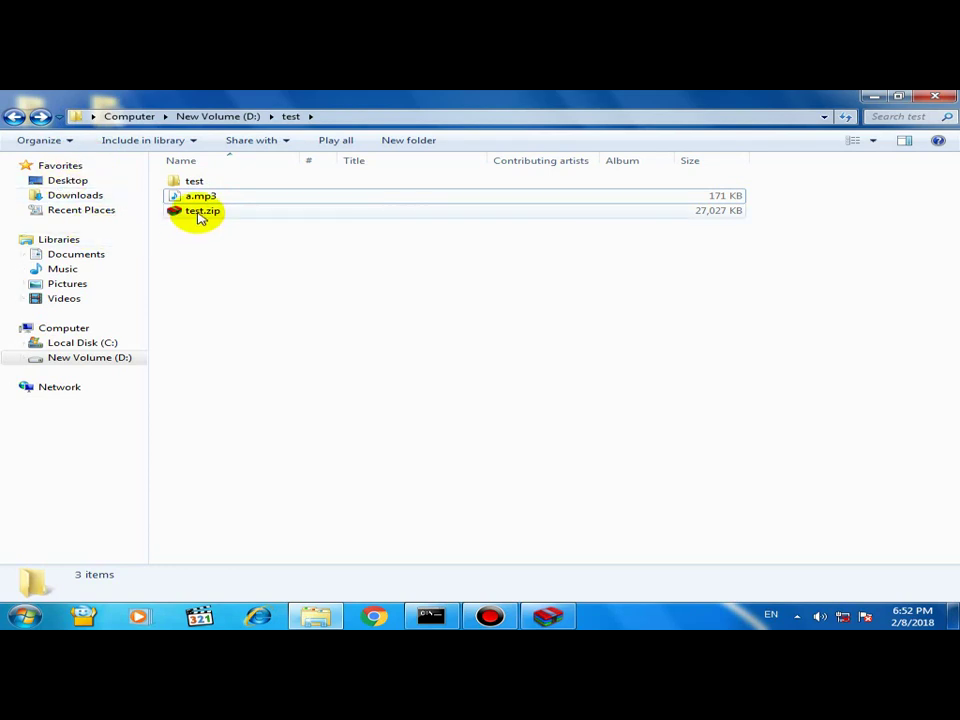
click(198, 216)
click(199, 215)
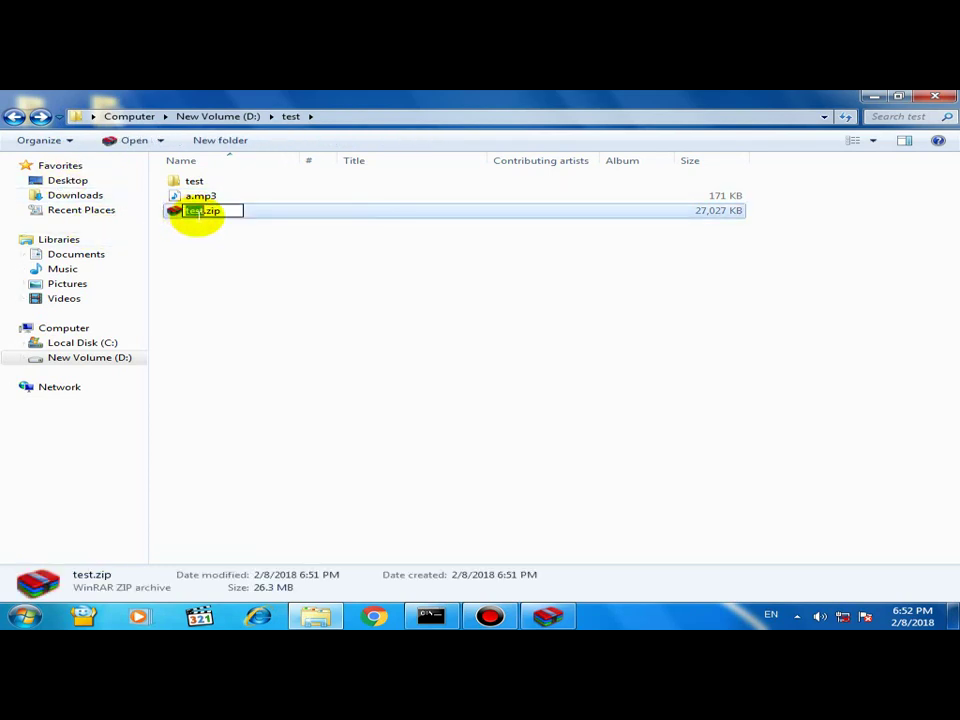
click(205, 219)
drag(203, 212, 183, 213)
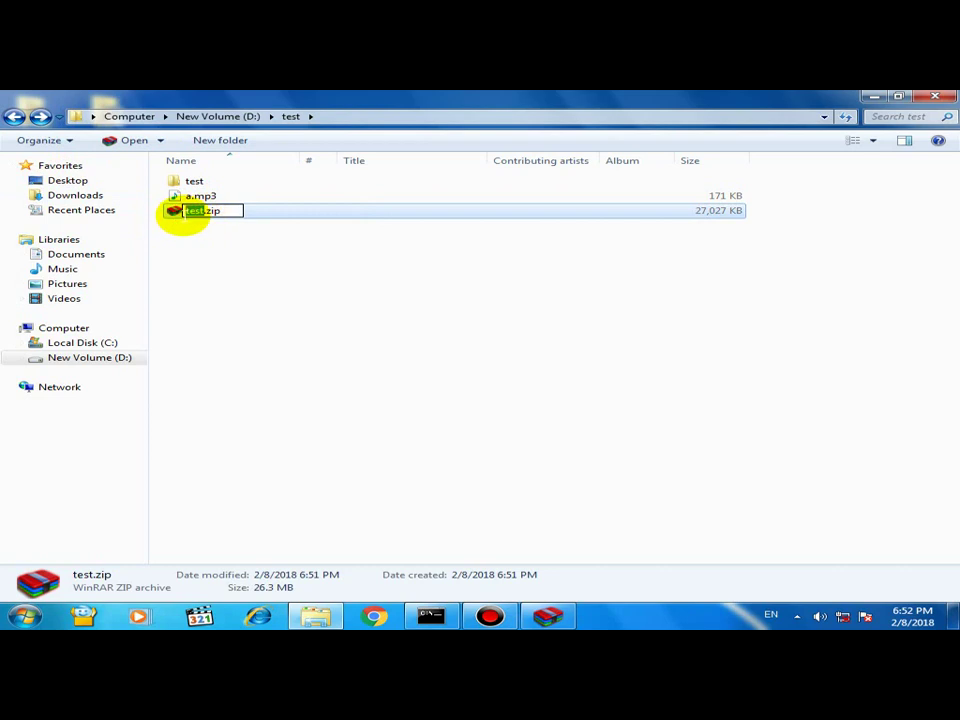
text(b)
click(249, 291)
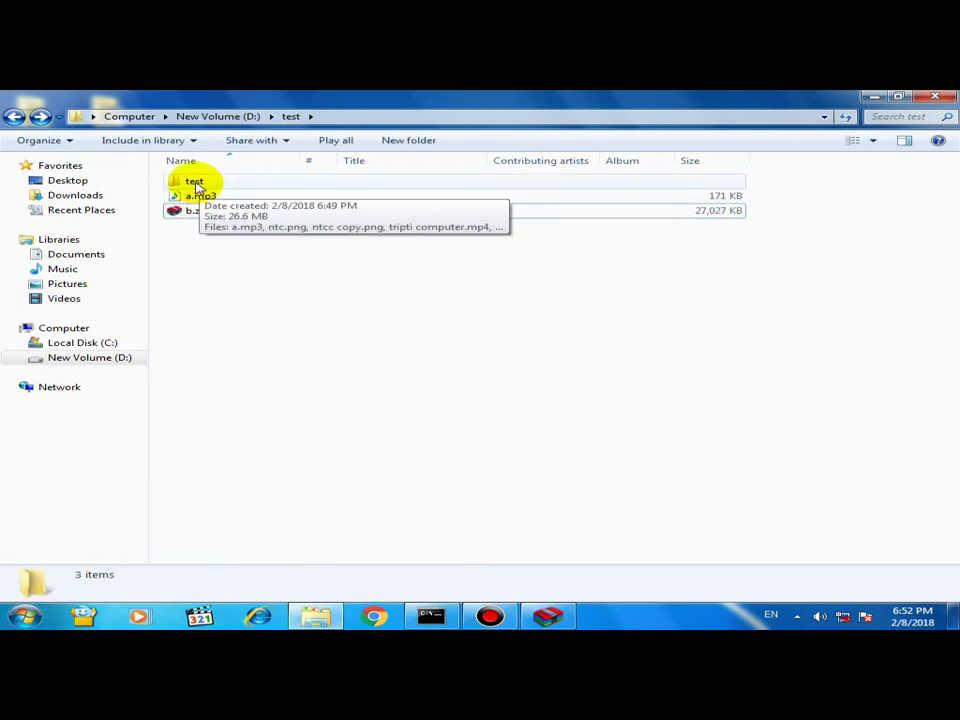
Permanently delete the inner test folder, confirming the deletion
click(195, 183)
key(shift+Delete)
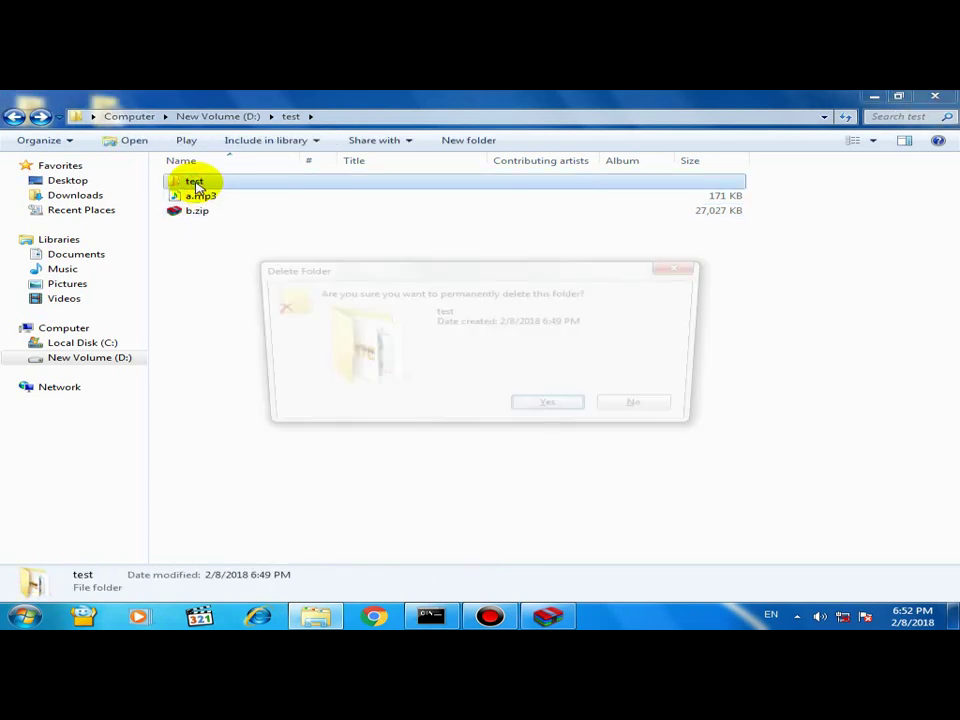
key(Return)
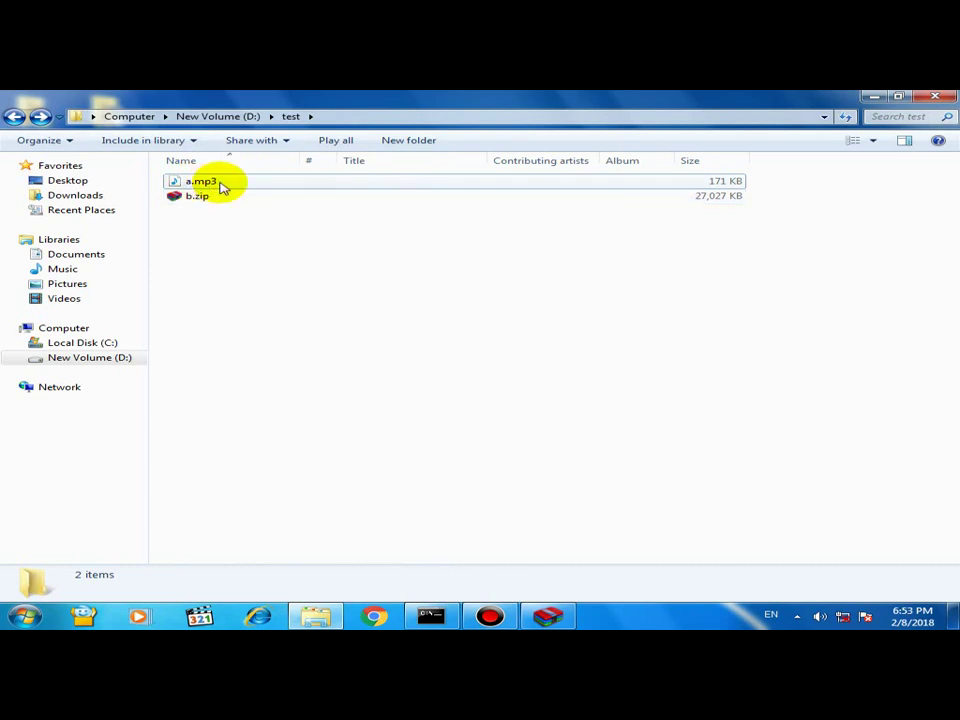
Go back to the Computer view and open the root of New Volume (D:)
click(13, 117)
click(13, 117)
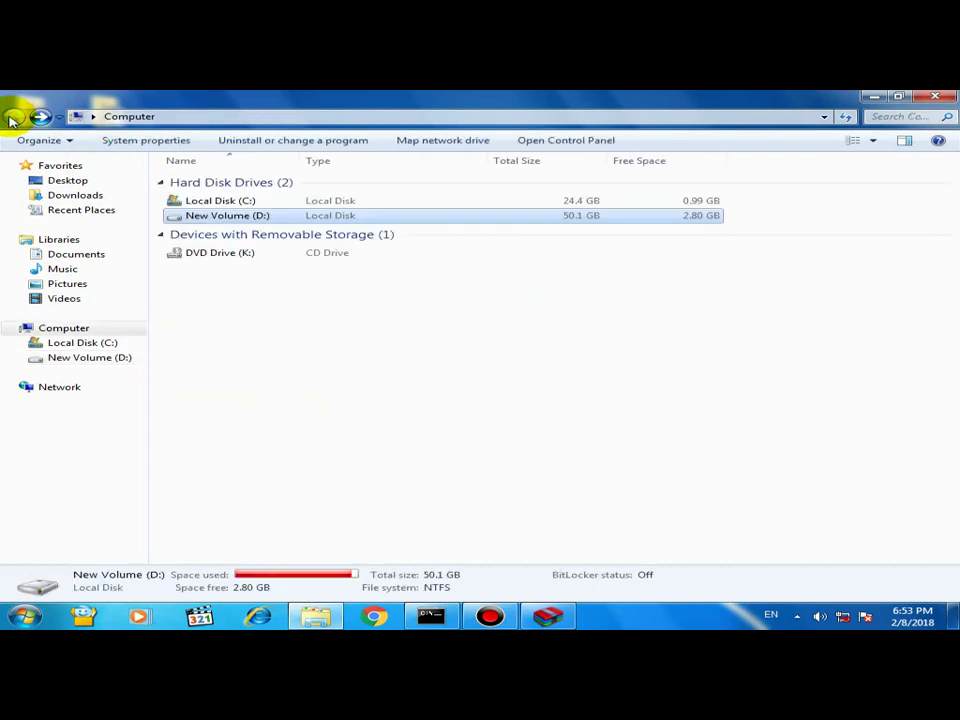
double_click(219, 218)
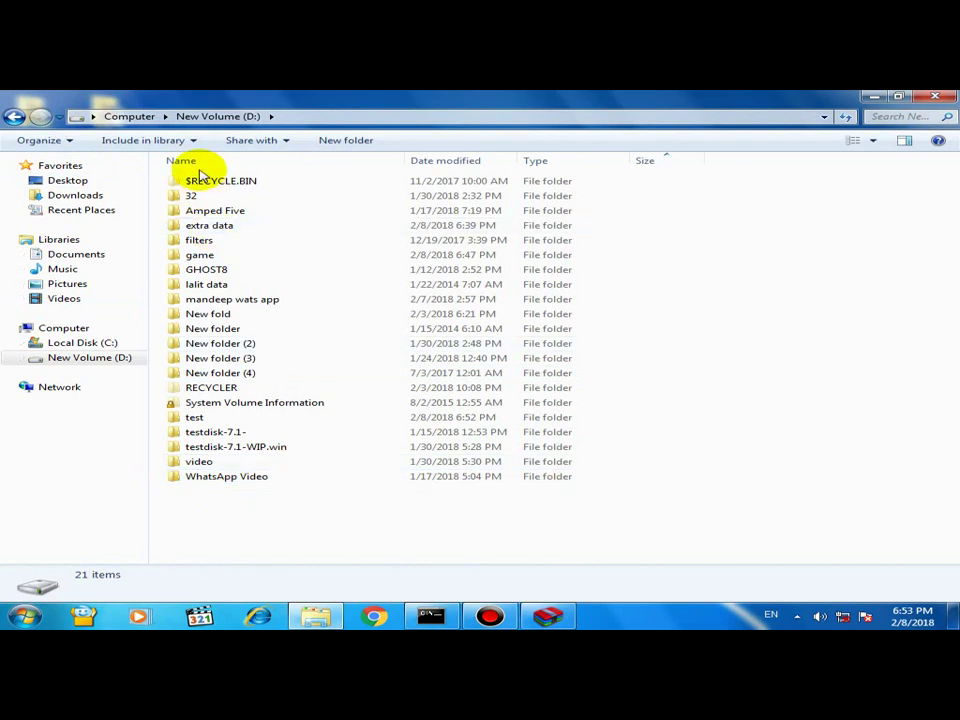
Try to rename the test folder in the root of New Volume (D:) as data
click(192, 419)
click(192, 419)
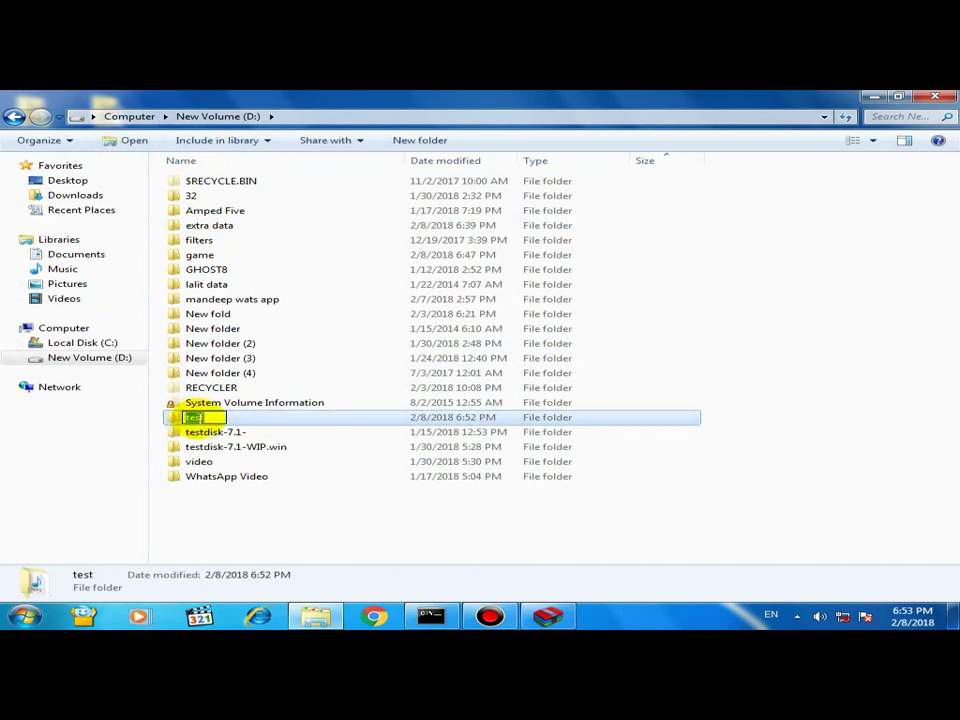
text(data)
key(Return)
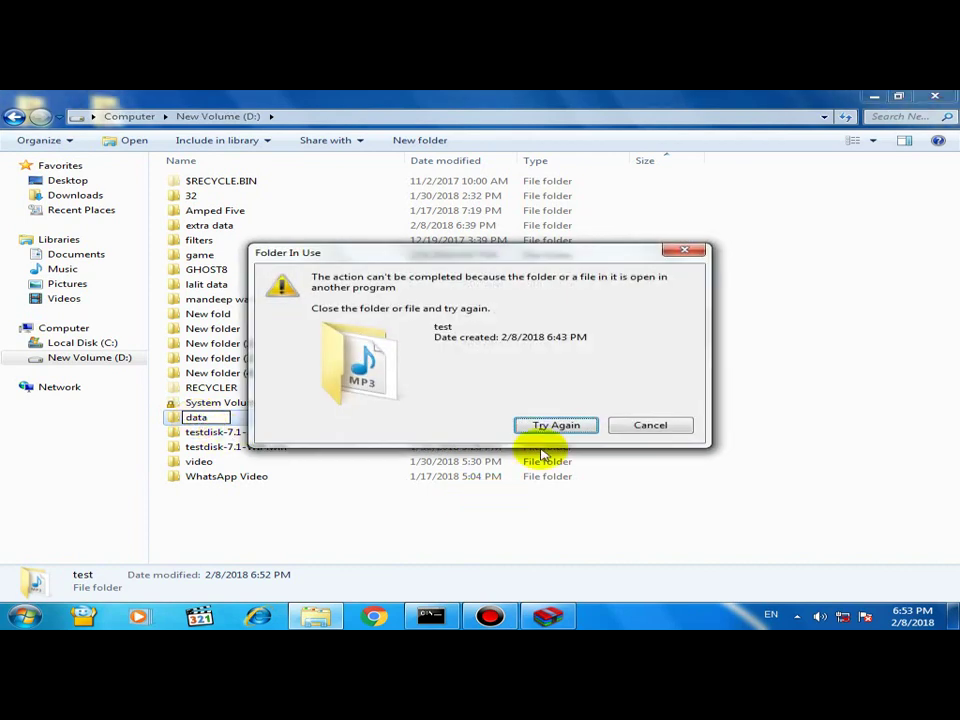
Close the WinRAR window showing as.zip, retry the blocked folder rename and cancel it
click(548, 616)
drag(806, 146, 681, 197)
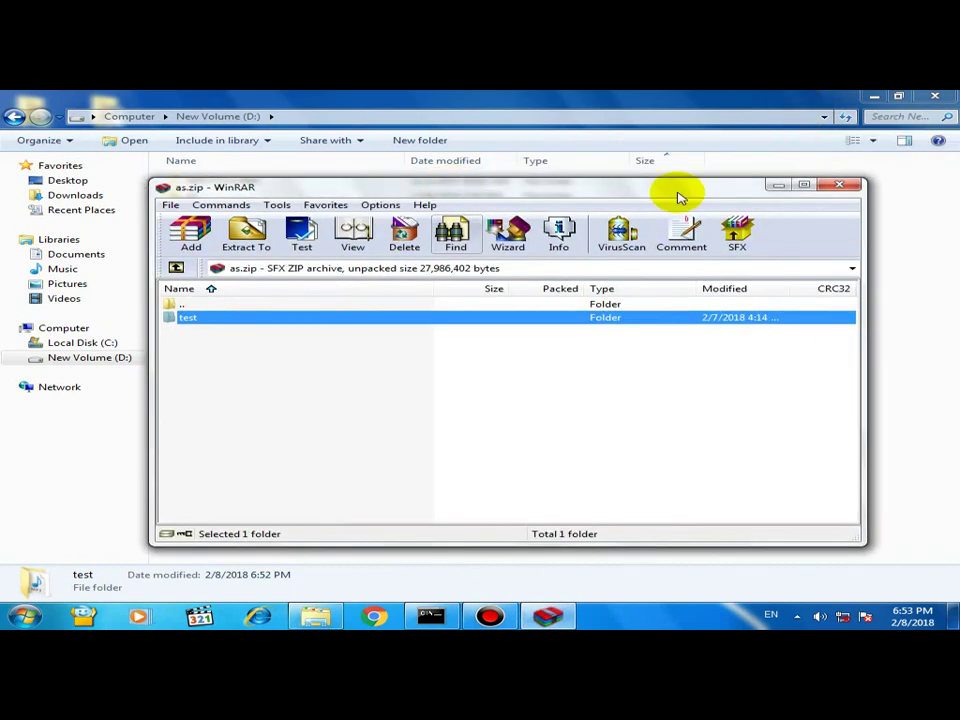
click(838, 187)
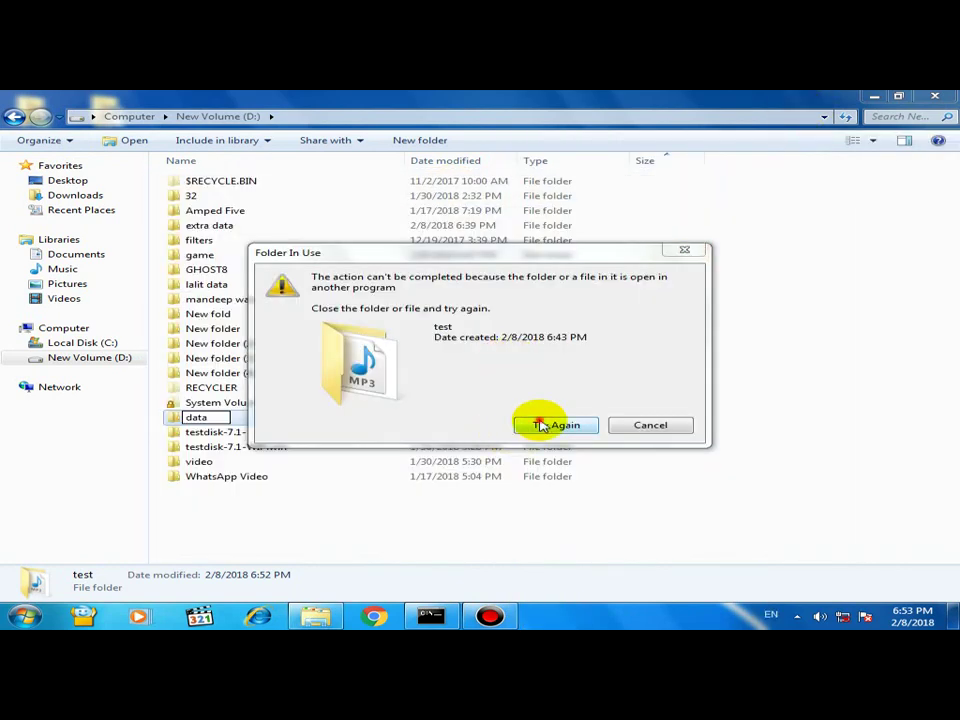
click(540, 422)
click(563, 427)
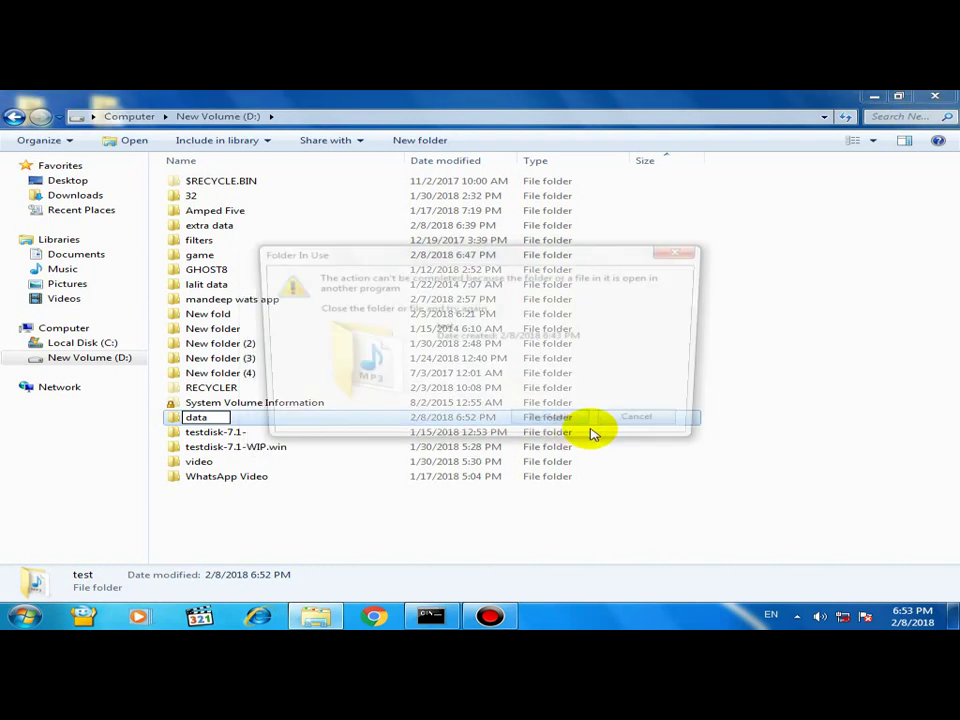
click(650, 425)
click(293, 499)
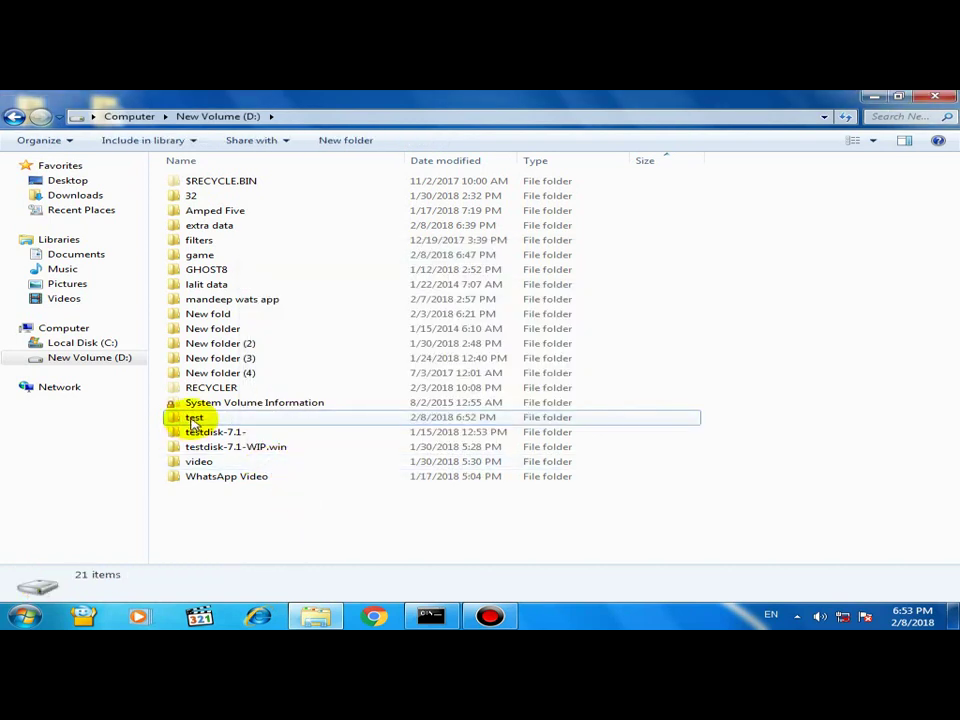
Close the Command Prompt window that is still open and rename the test folder as data
click(193, 421)
click(194, 420)
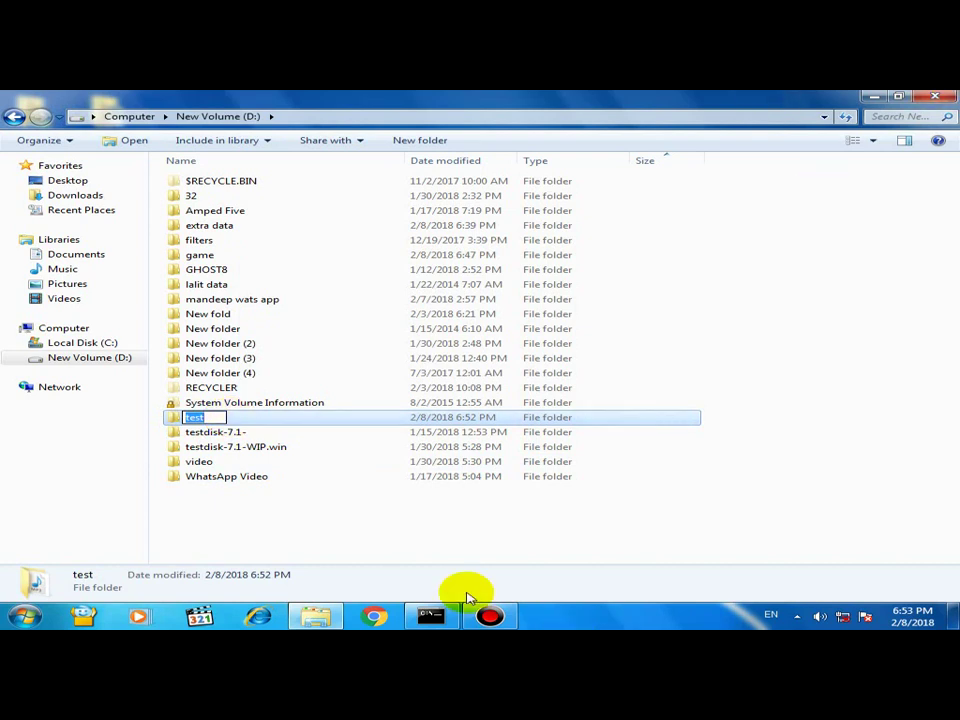
right_click(441, 622)
click(439, 580)
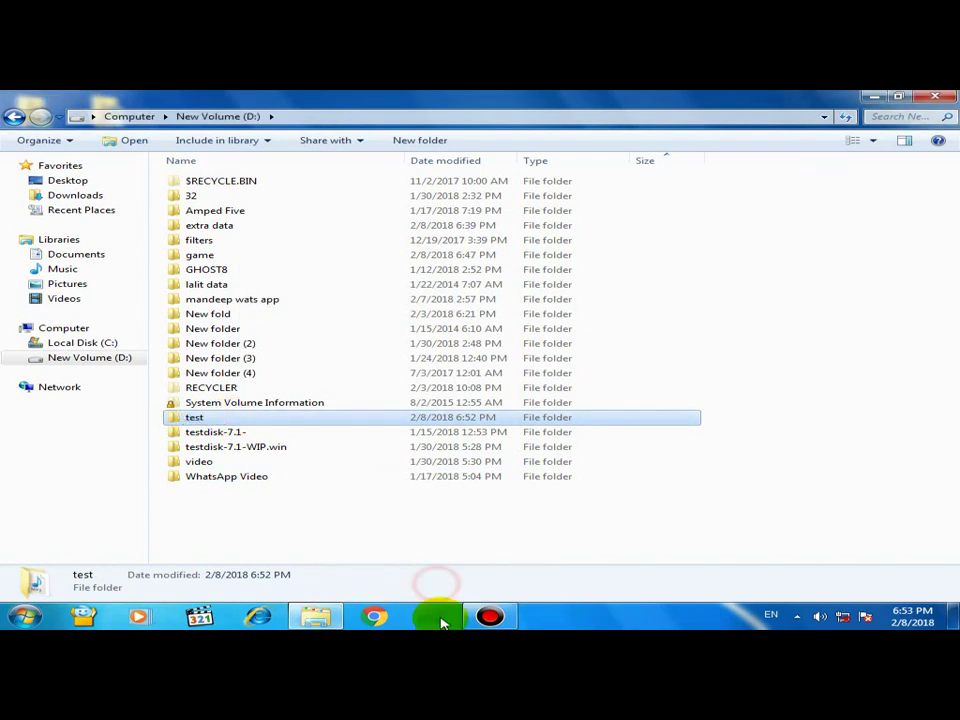
click(195, 418)
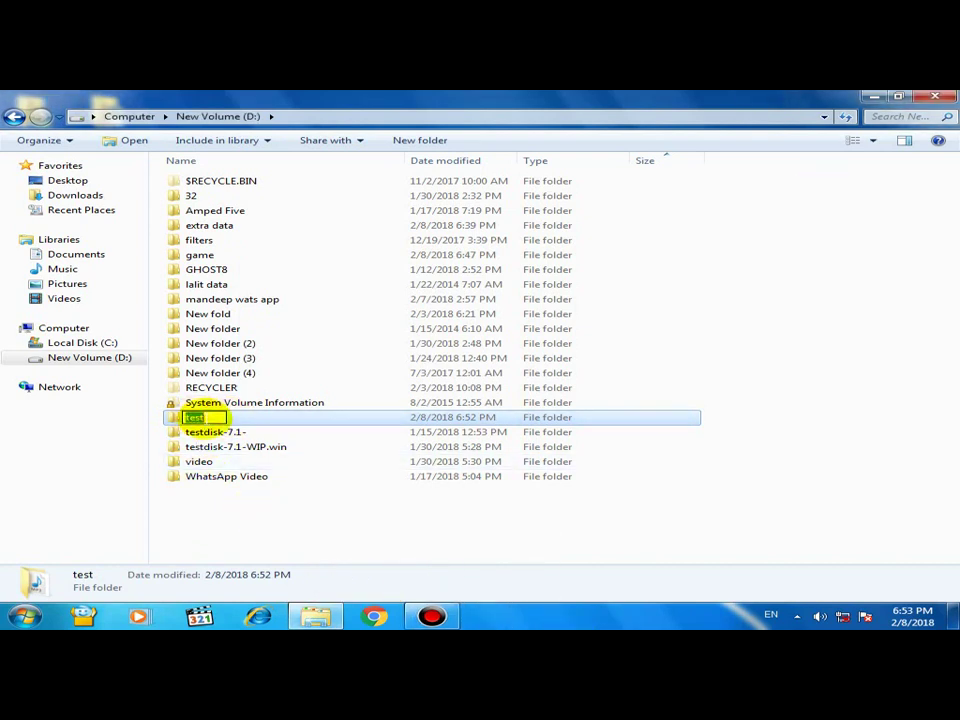
text(data)
key(Return)
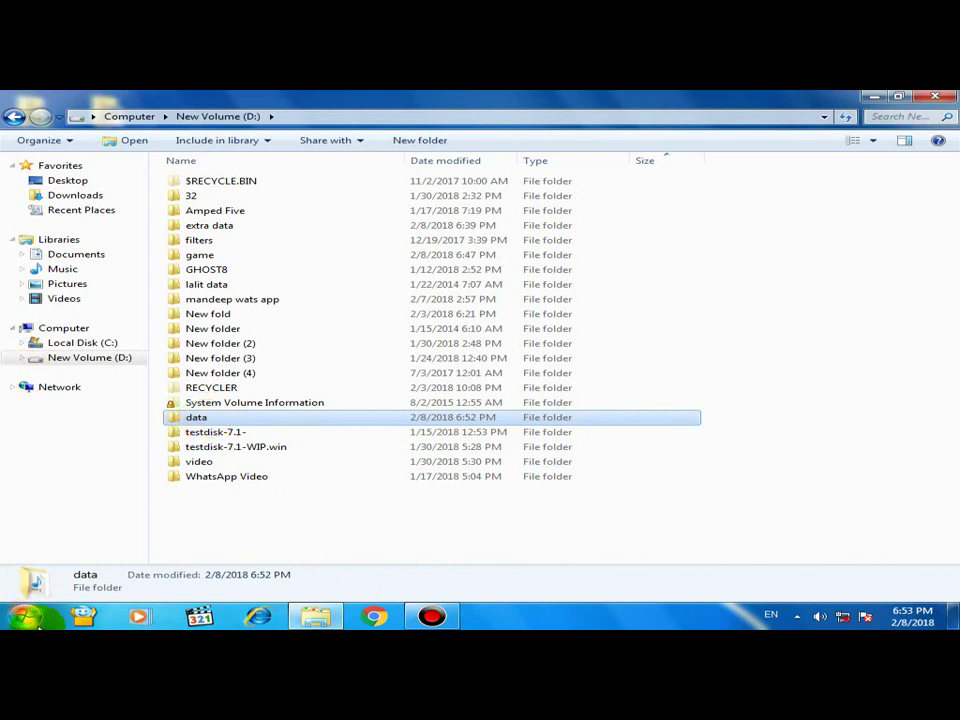
Search for cmd, launch a new Command Prompt and move its window to a clear spot
click(36, 582)
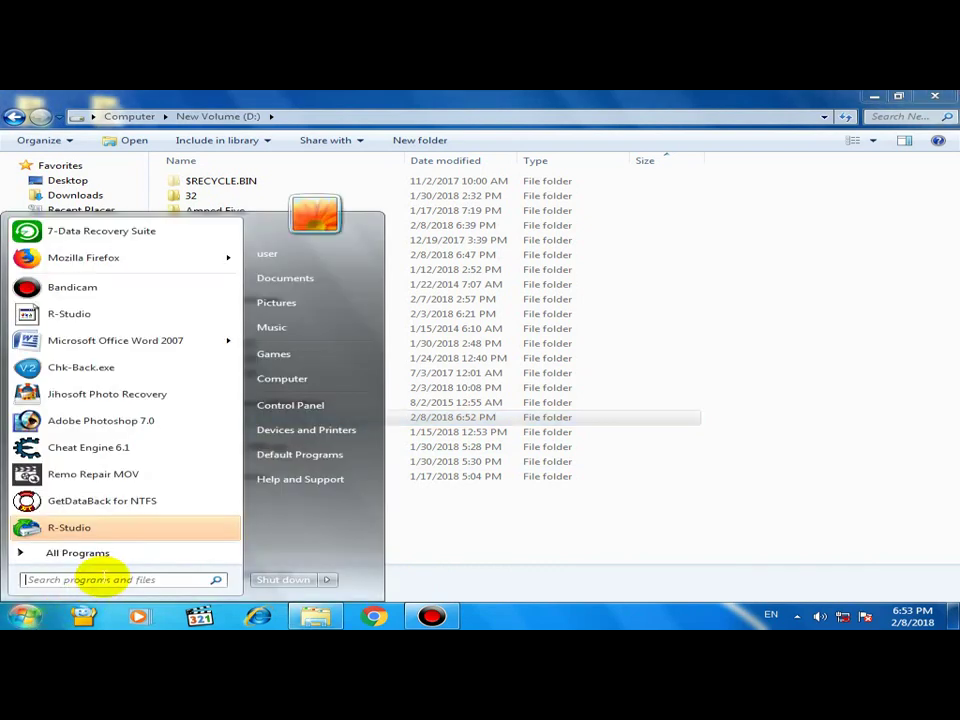
click(108, 579)
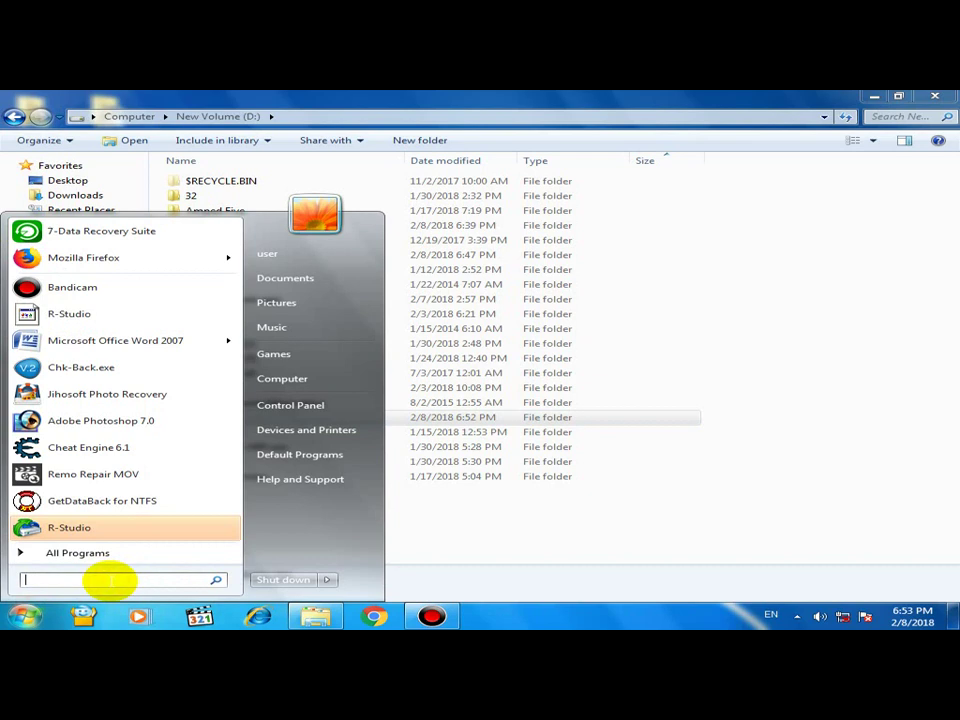
text(cmd)
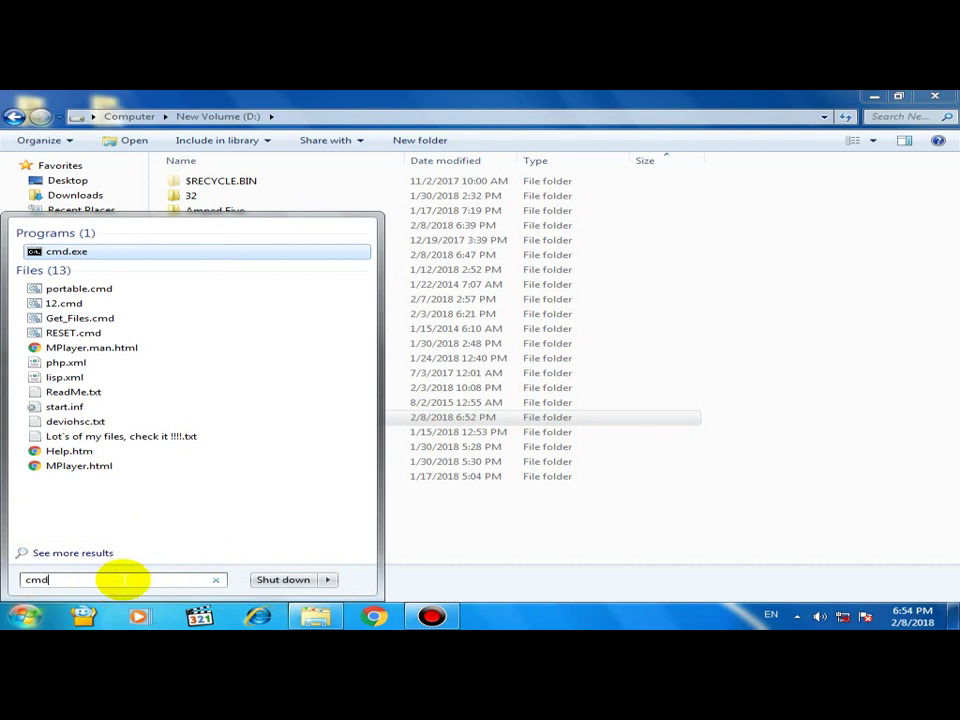
click(84, 256)
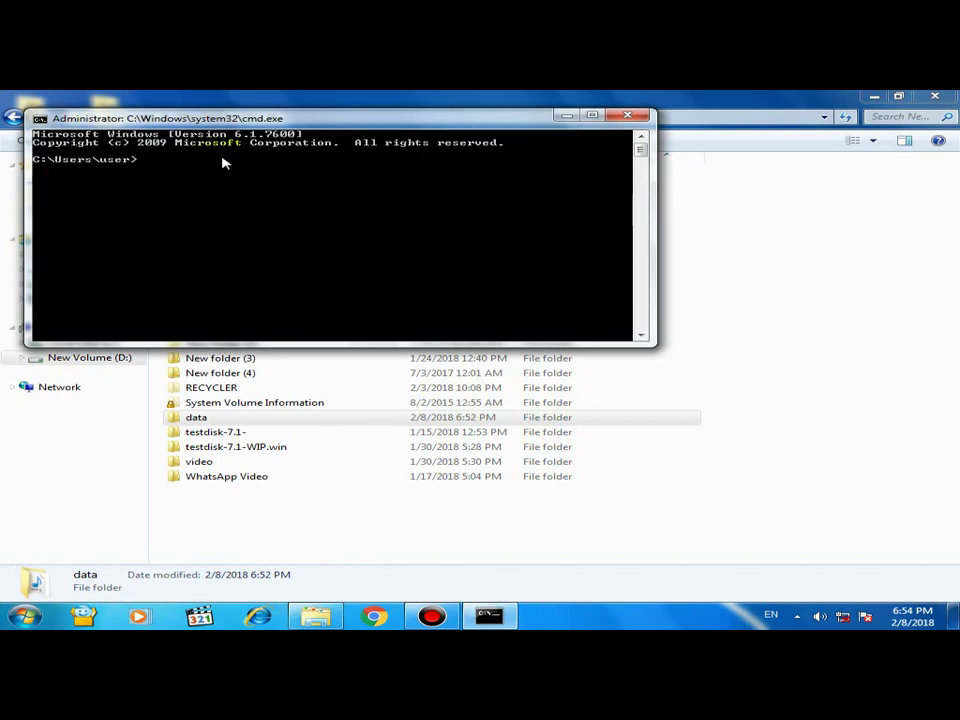
drag(253, 117, 437, 336)
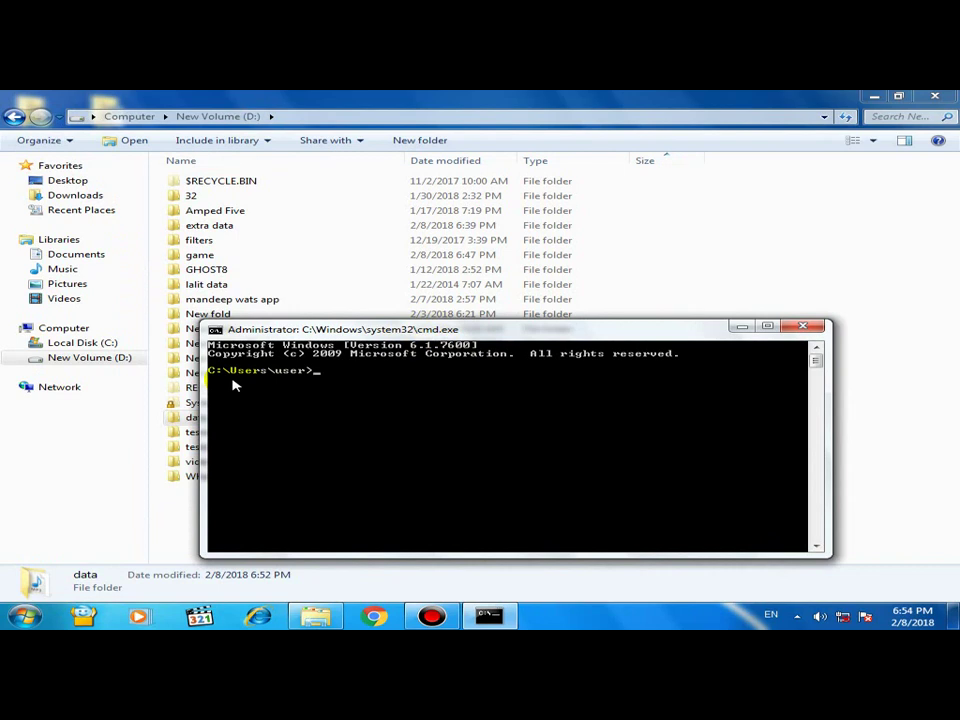
Switch the command line to drive D: and minimize the Explorer window, leaving the Command Prompt on the desktop
text(d)
text(:)
text(\)
key(Return)
double_click(276, 330)
drag(155, 95, 456, 279)
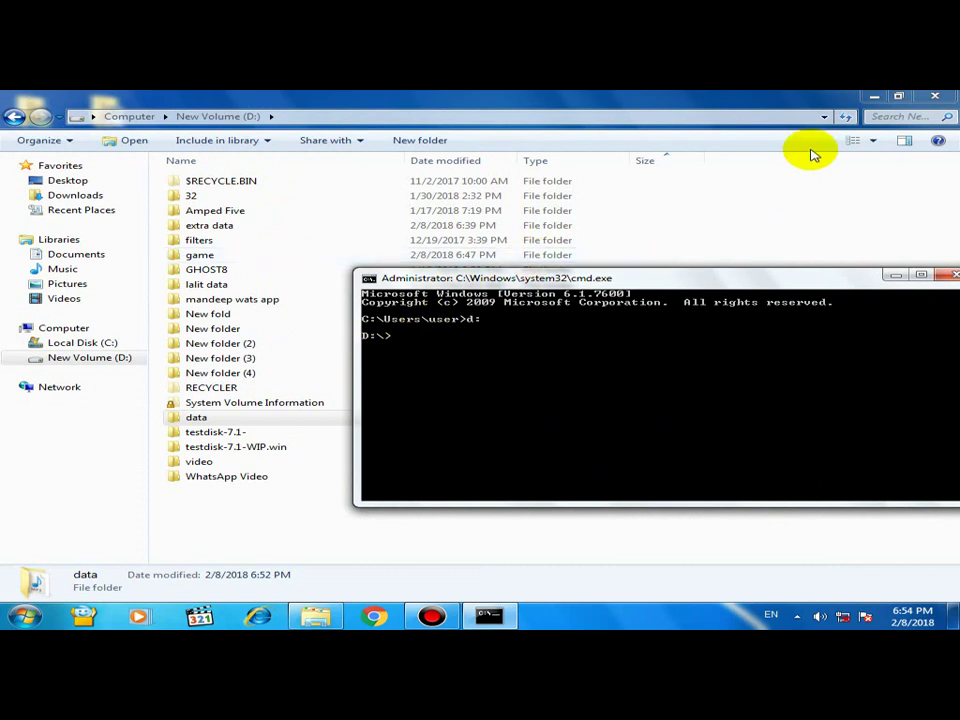
click(874, 96)
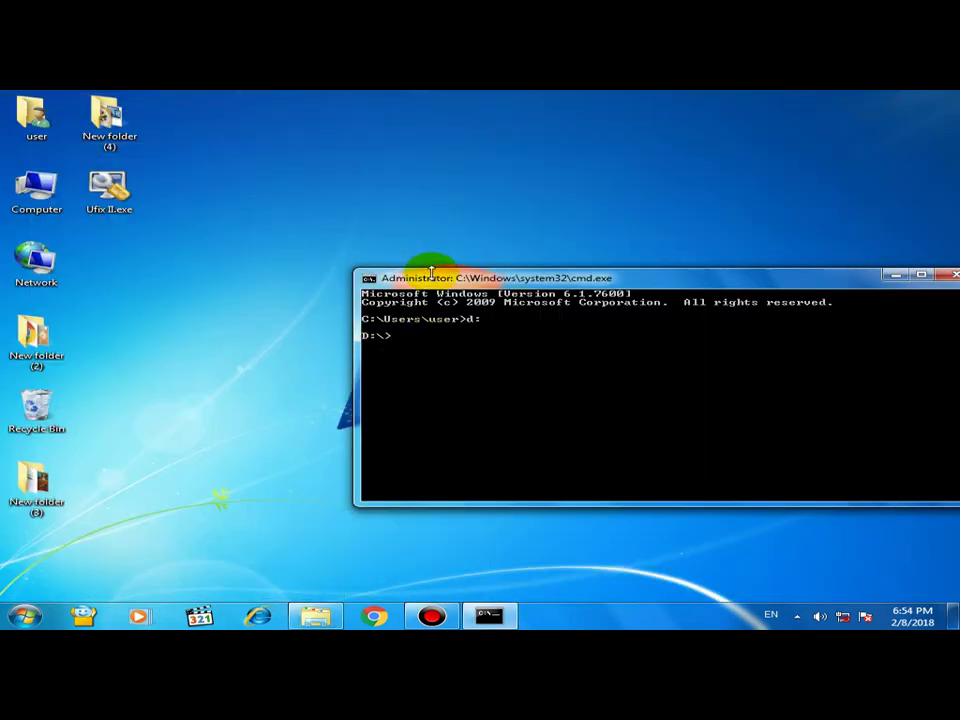
drag(416, 279, 341, 266)
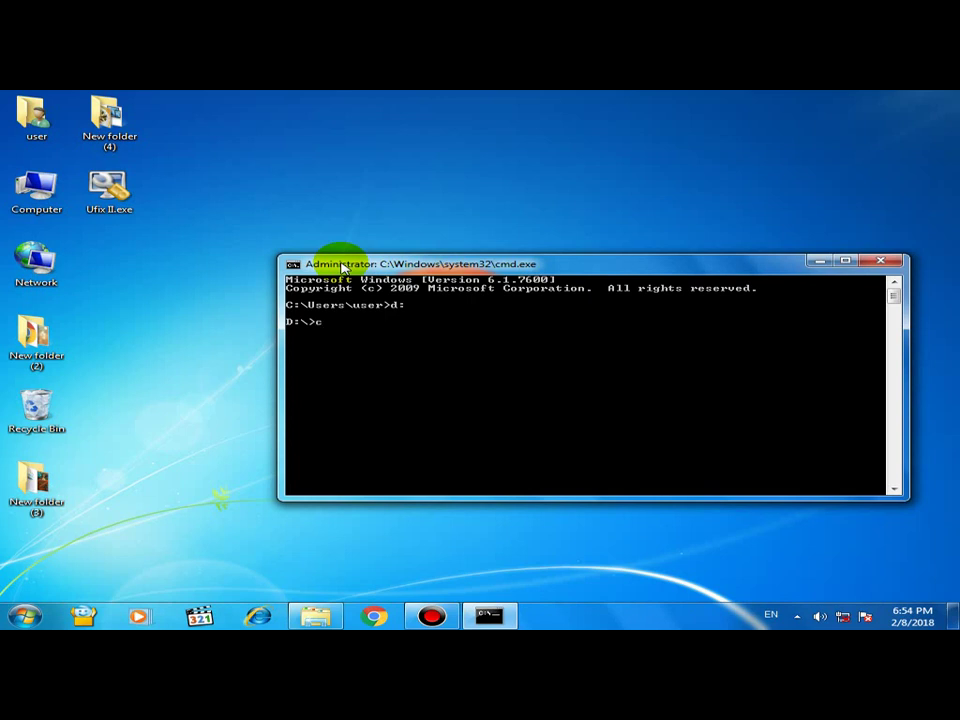
Change to the data folder with "cd data" and list its files with dir, dismissing the color scheme message
text(cd)
text( data)
text(di)
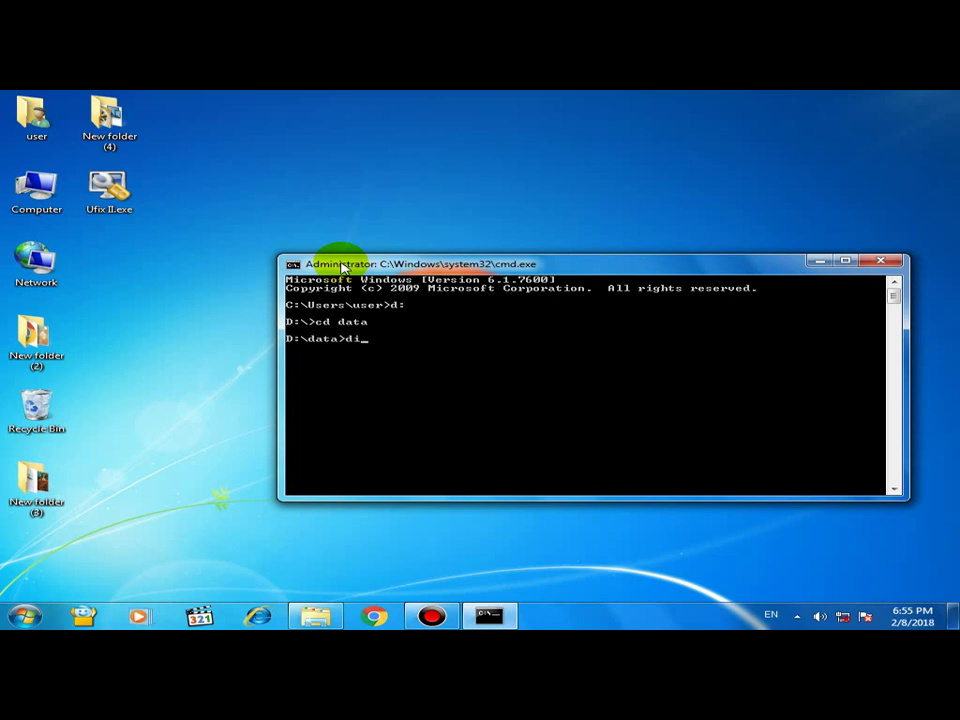
text(r)
key(Return)
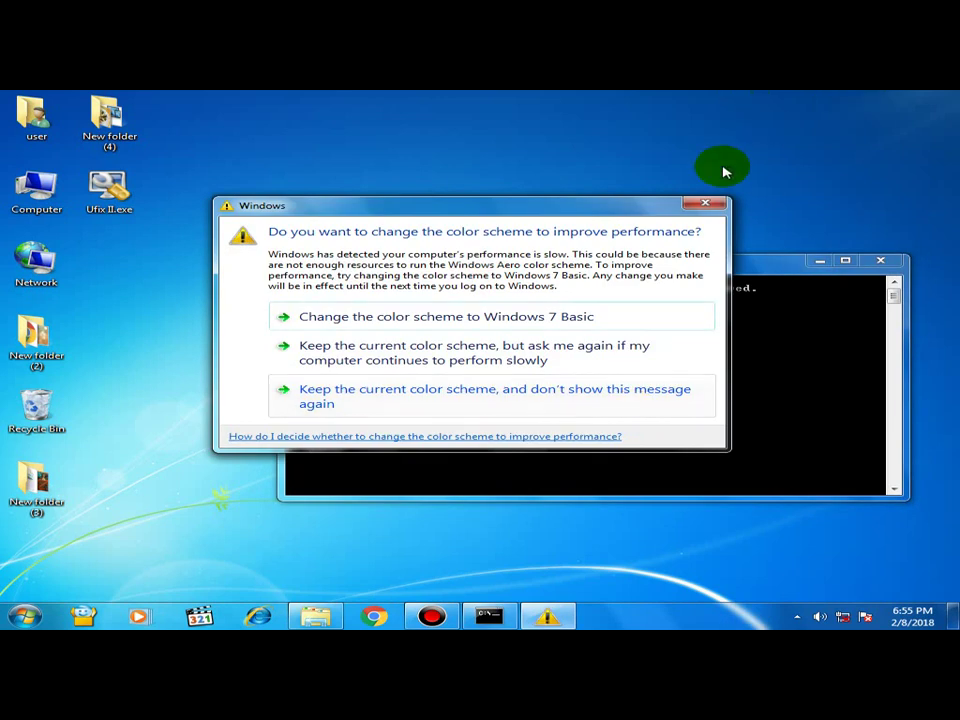
click(707, 206)
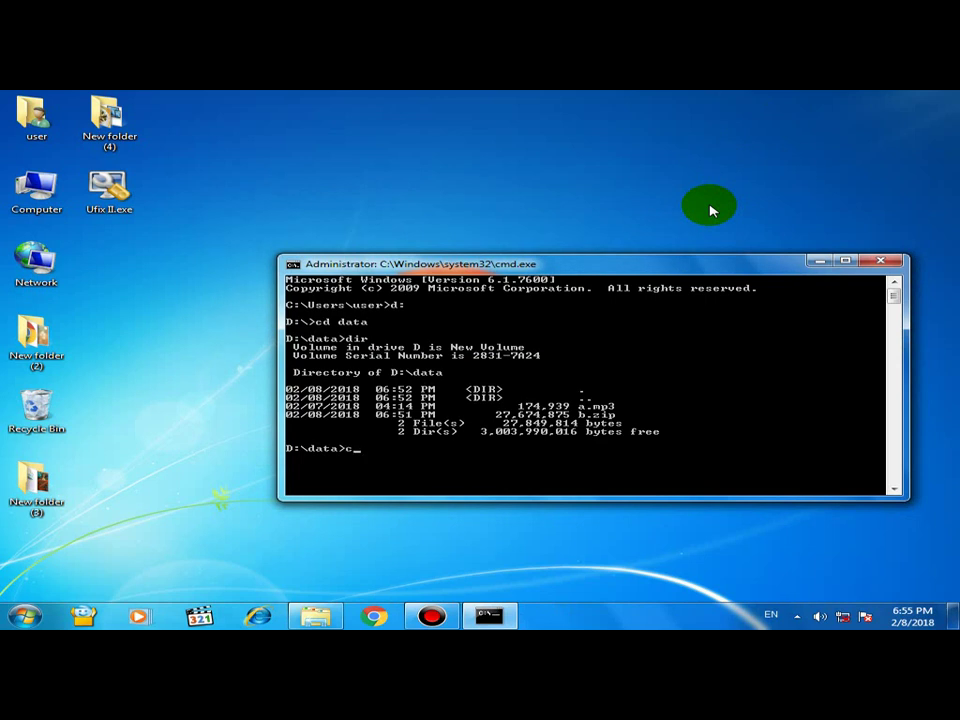
Merge the audio file and the archive by running "copy /b a.mp3+b.zip ab.mp3", dismissing the color scheme message
text(copy /b)
text(a.mp3)
text(b.zip)
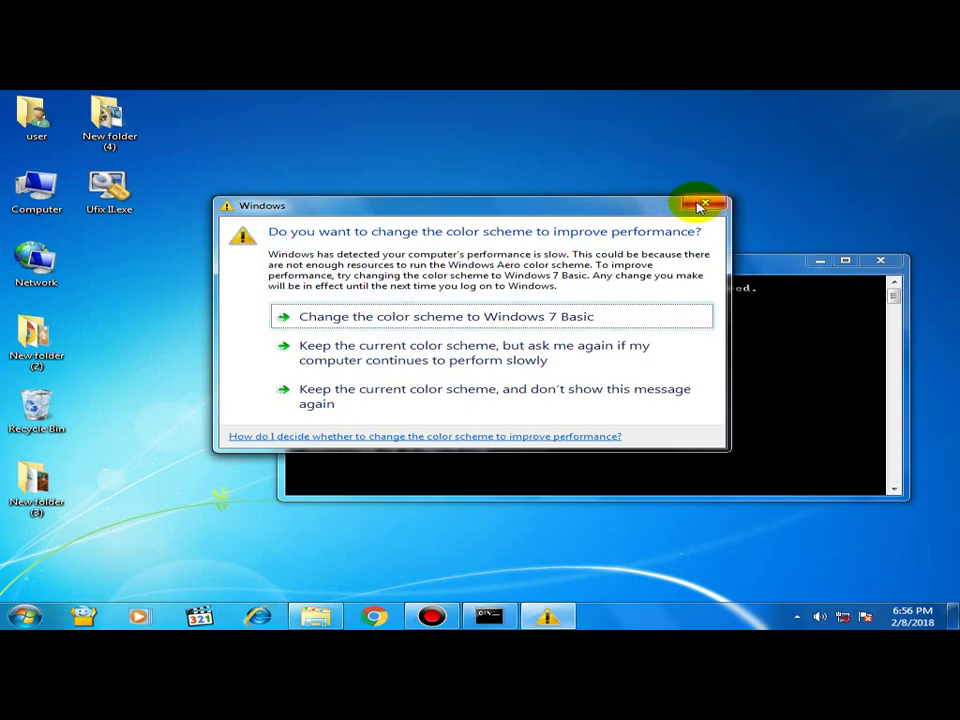
click(698, 206)
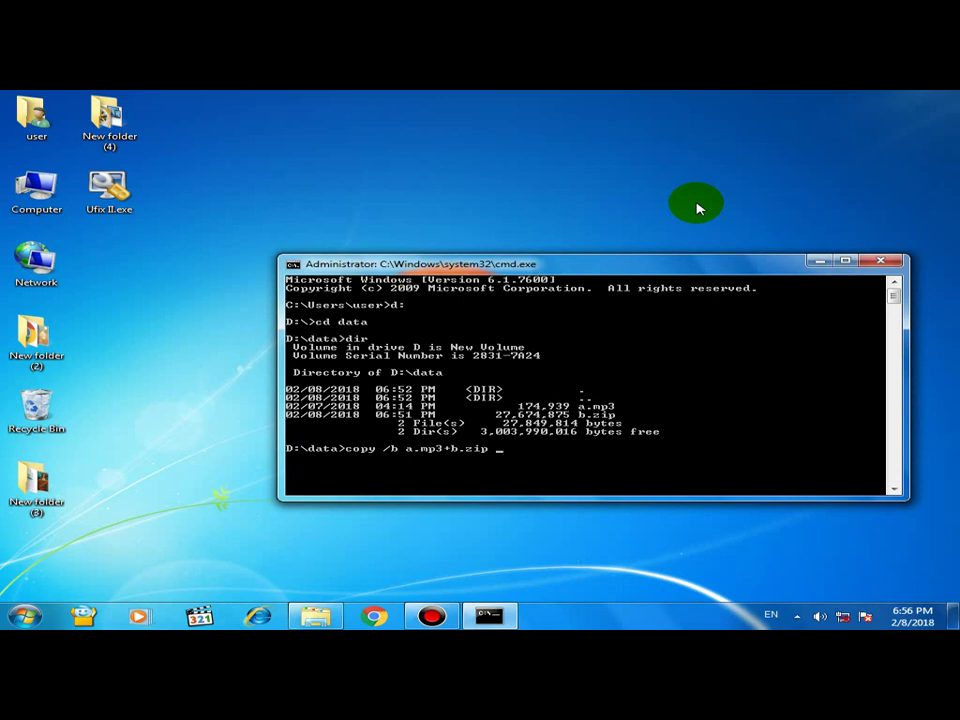
text(ab.)
text(mp3)
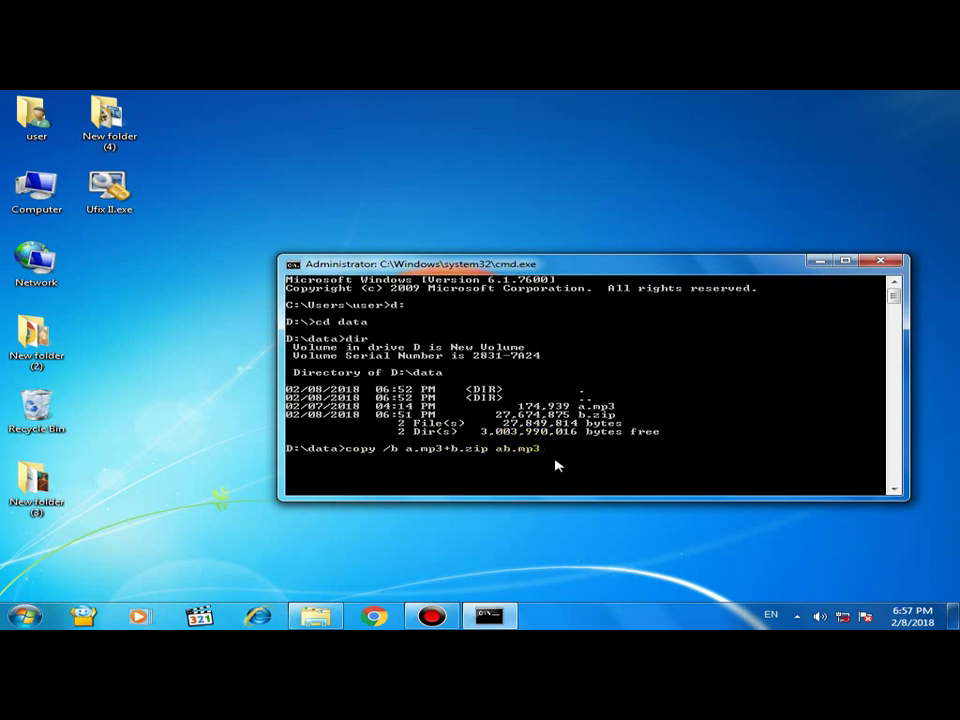
key(Return)
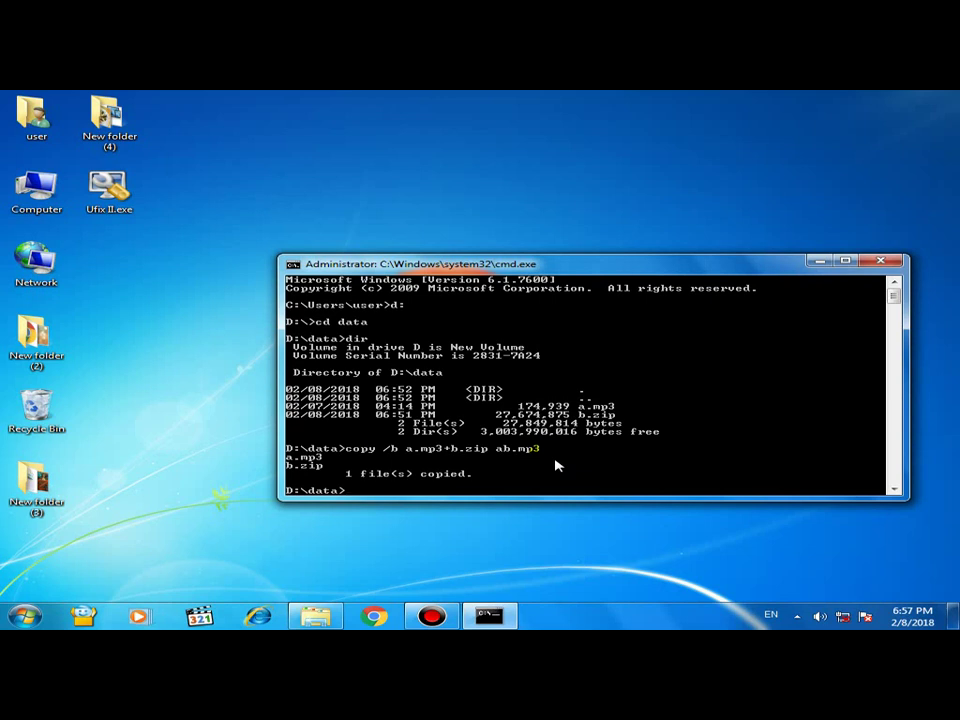
List the contents of D:\data again with dir to check for the merged file
drag(516, 262, 525, 200)
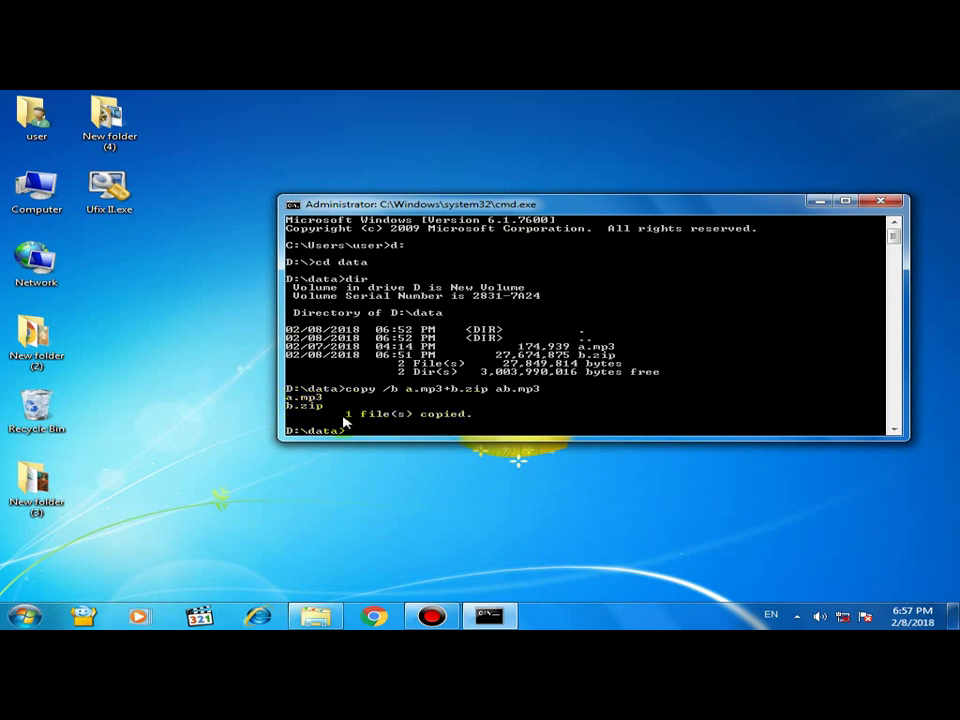
drag(281, 405, 281, 405)
click(360, 429)
text(dir)
key(Return)
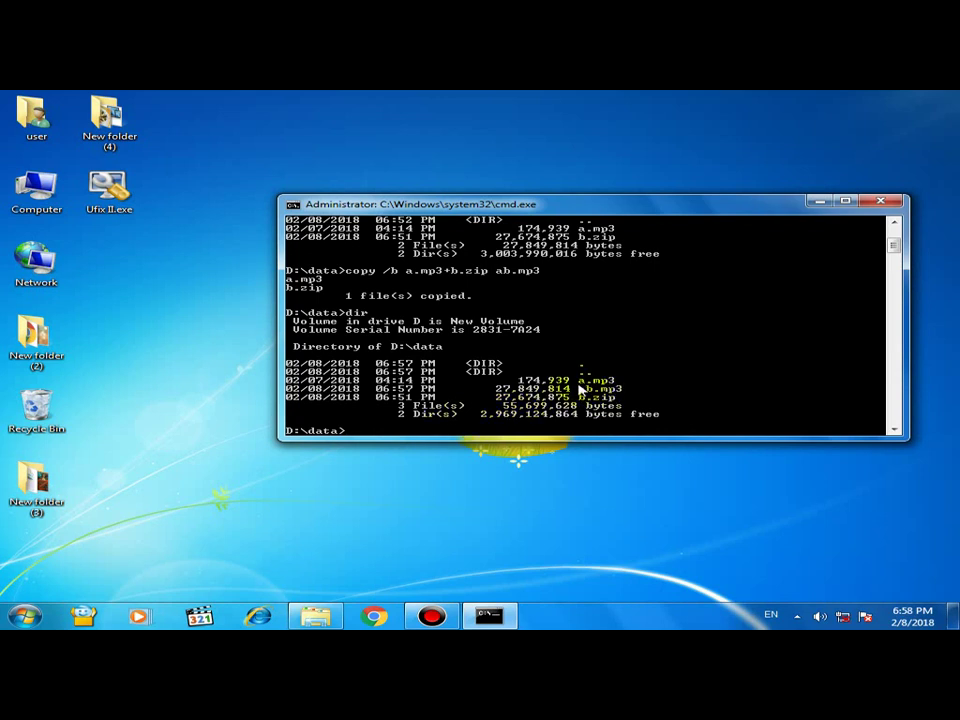
Switch to Windows Explorer, open the data folder and play ab.mp3 to test it, closing the player at the end
click(313, 618)
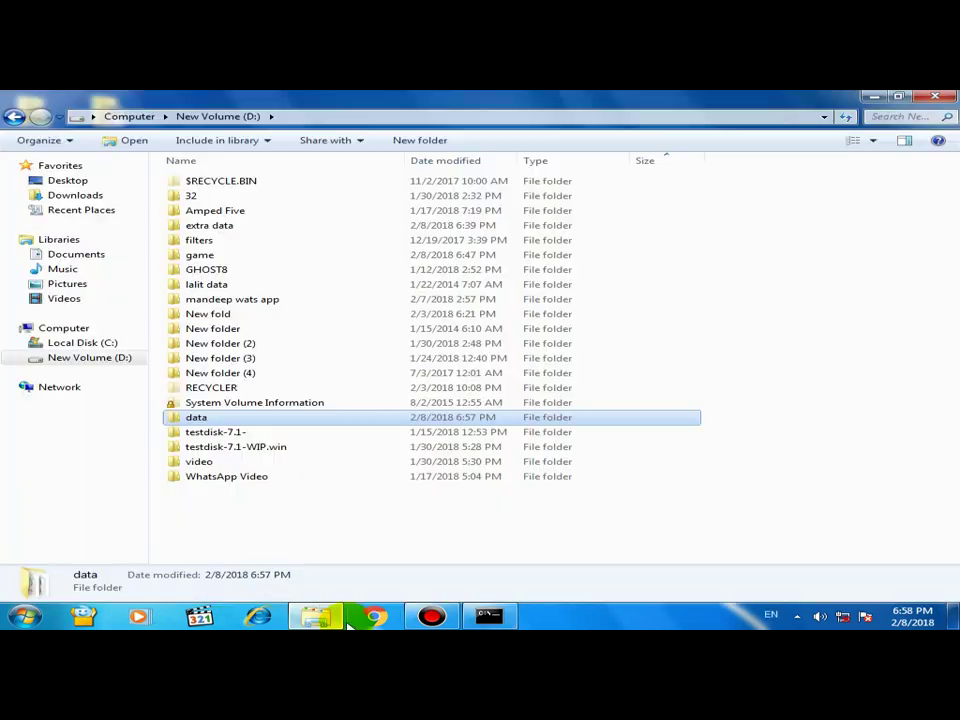
double_click(196, 420)
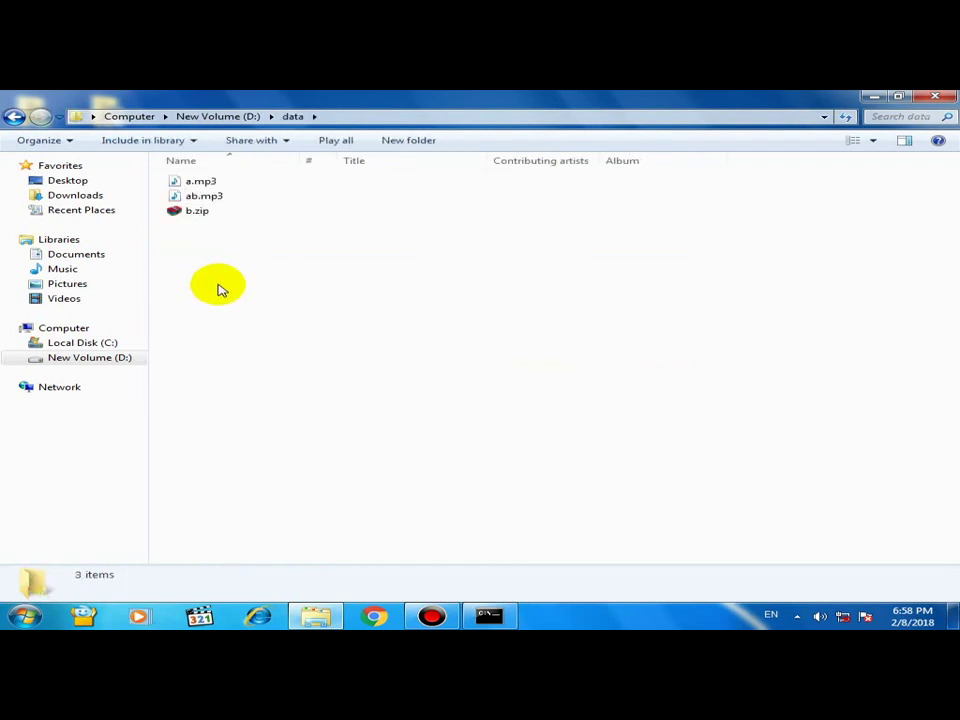
click(210, 198)
double_click(210, 198)
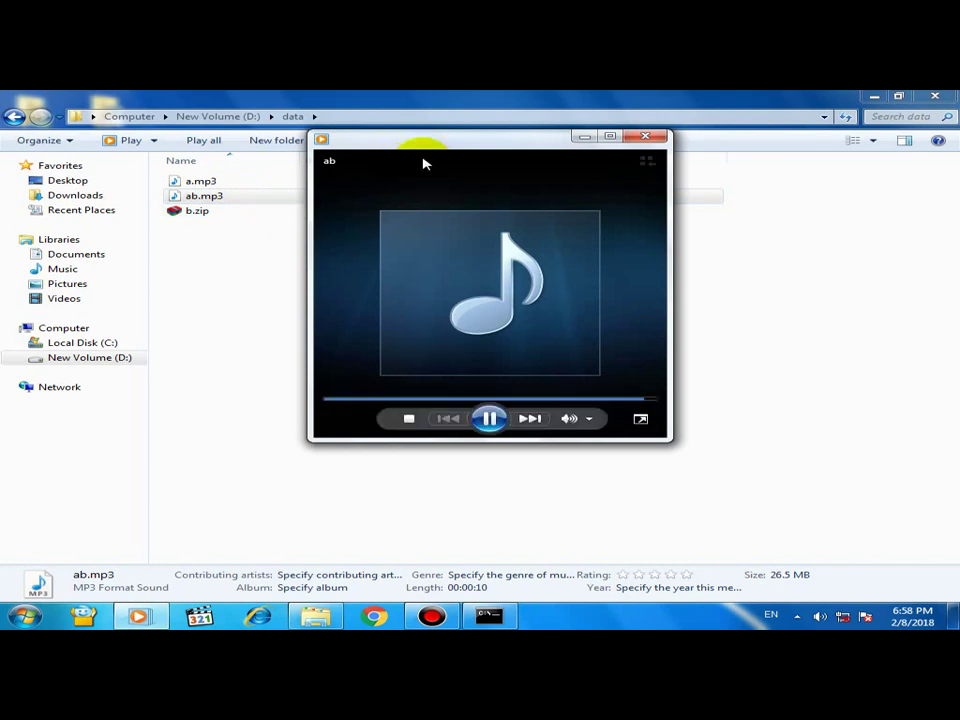
drag(434, 147, 409, 257)
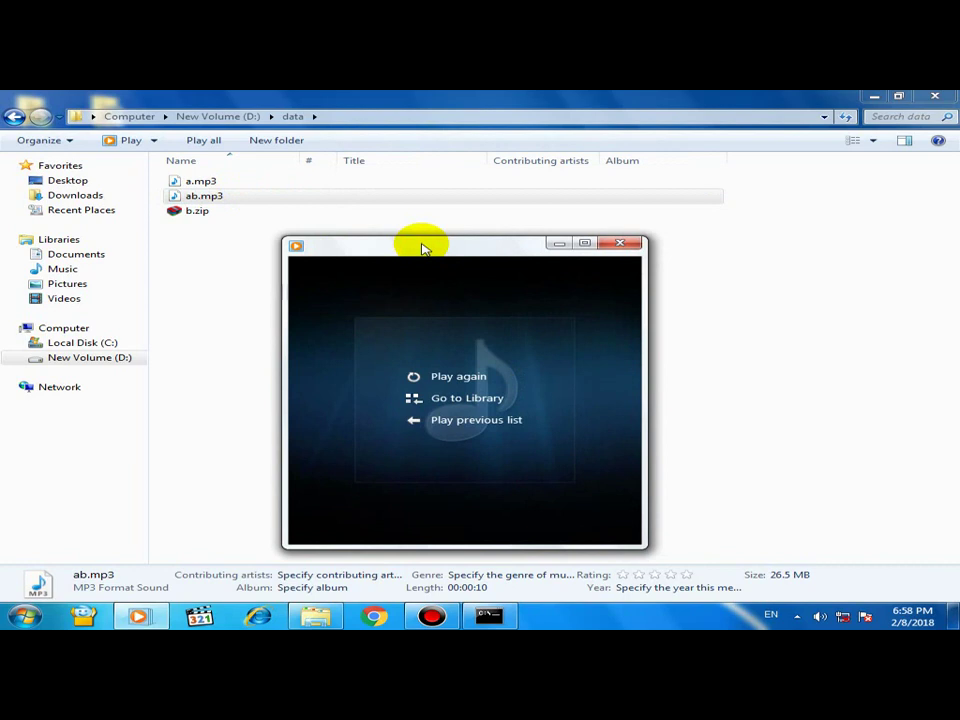
drag(423, 247, 415, 236)
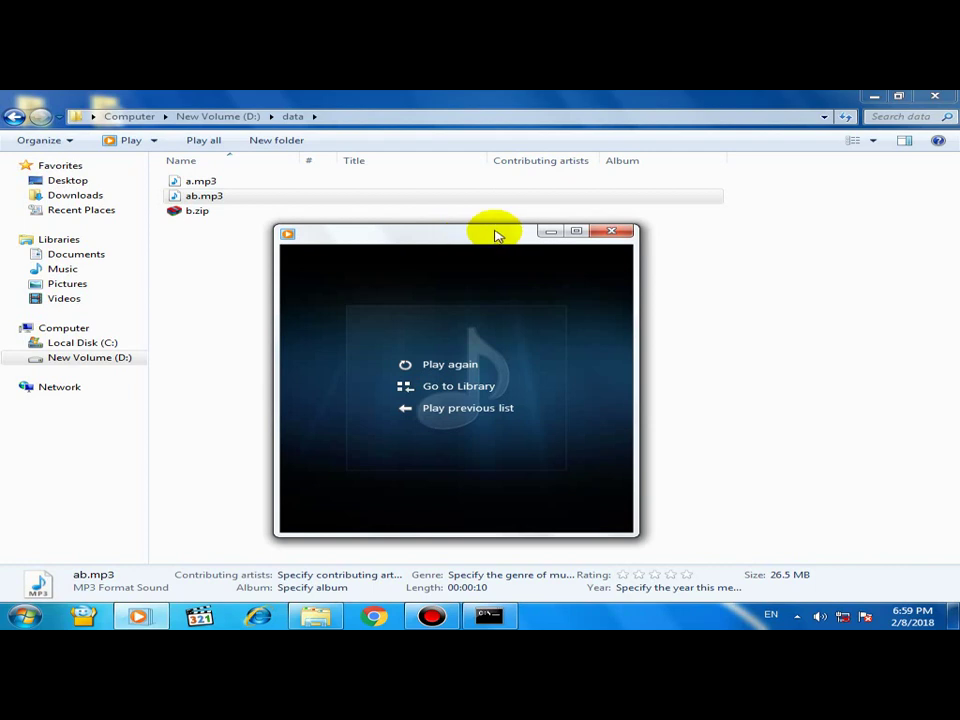
drag(476, 230, 505, 242)
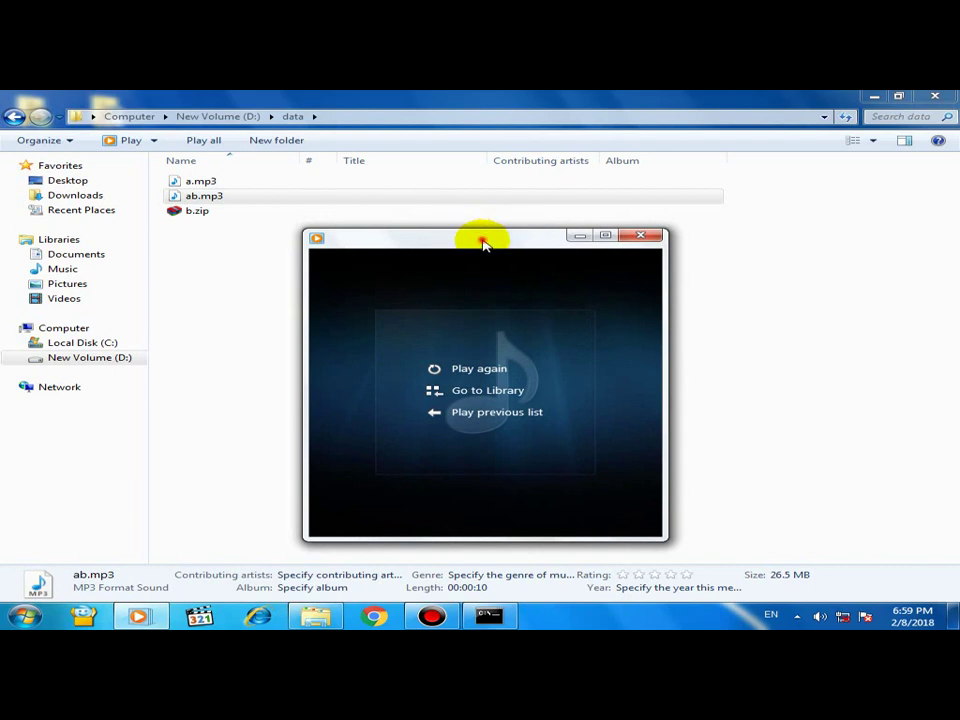
drag(482, 242, 499, 246)
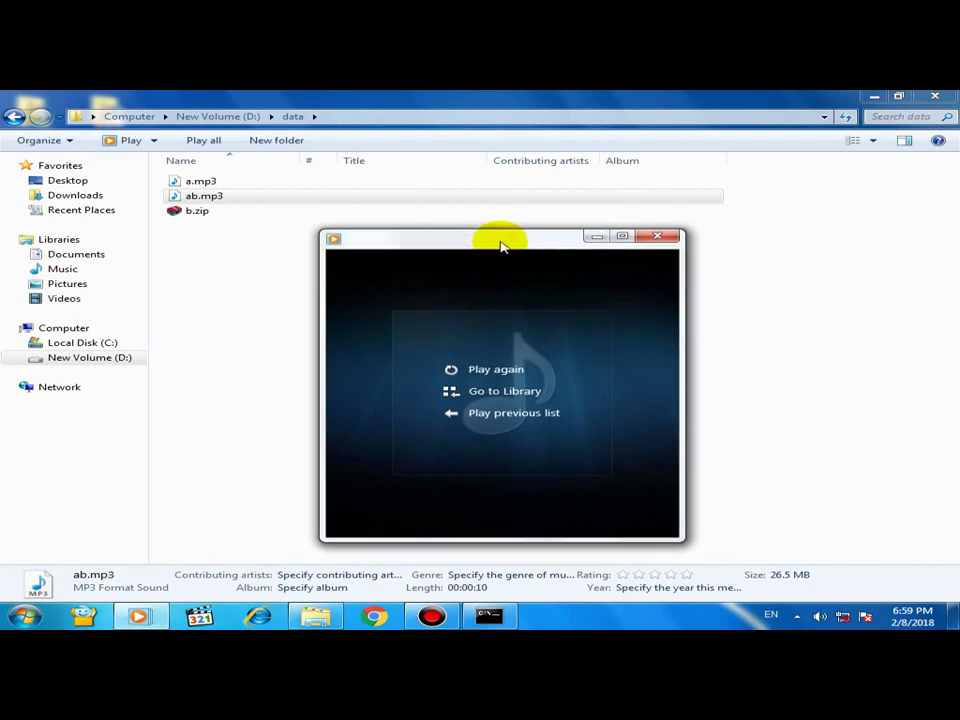
click(645, 238)
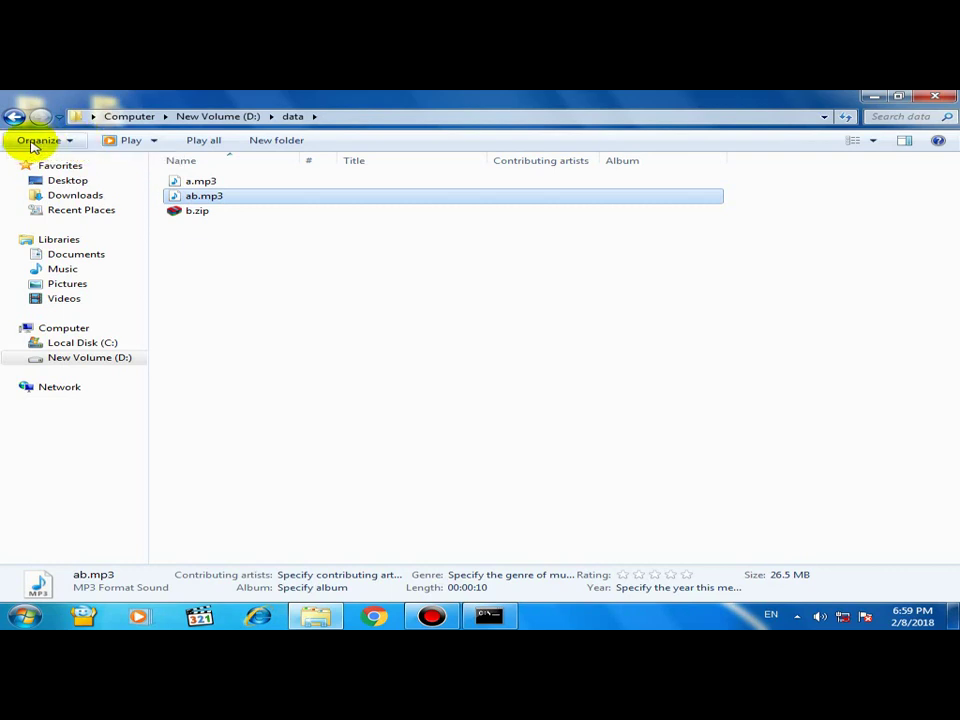
In Folder Options, turn on hiding of empty drives, extensions for known file types and protected operating system files, and select the b archive
click(64, 146)
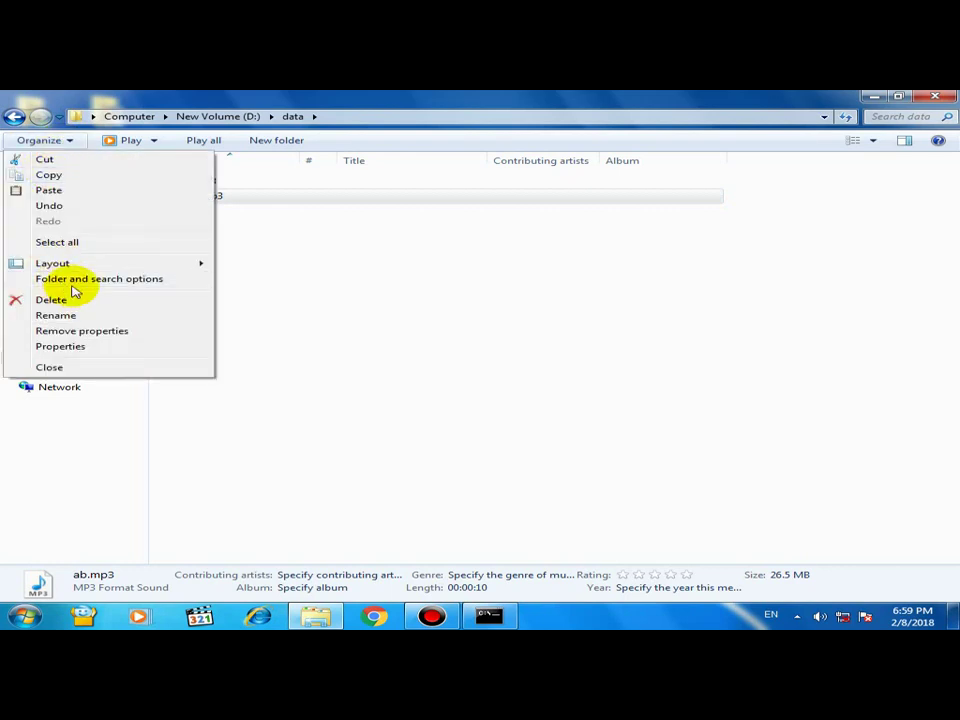
click(93, 284)
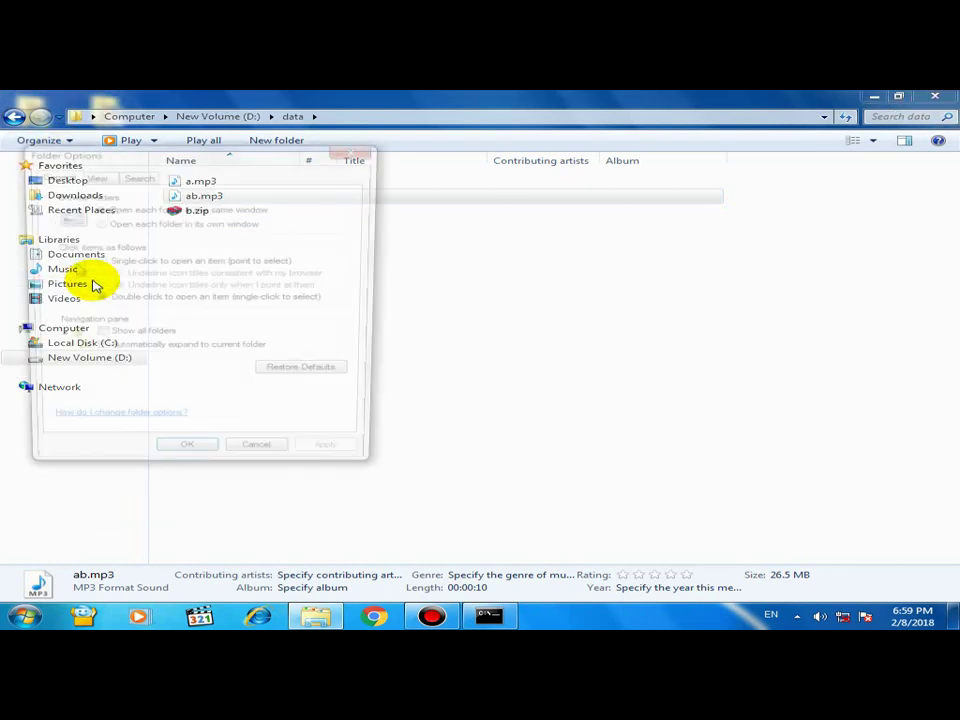
drag(150, 152, 421, 181)
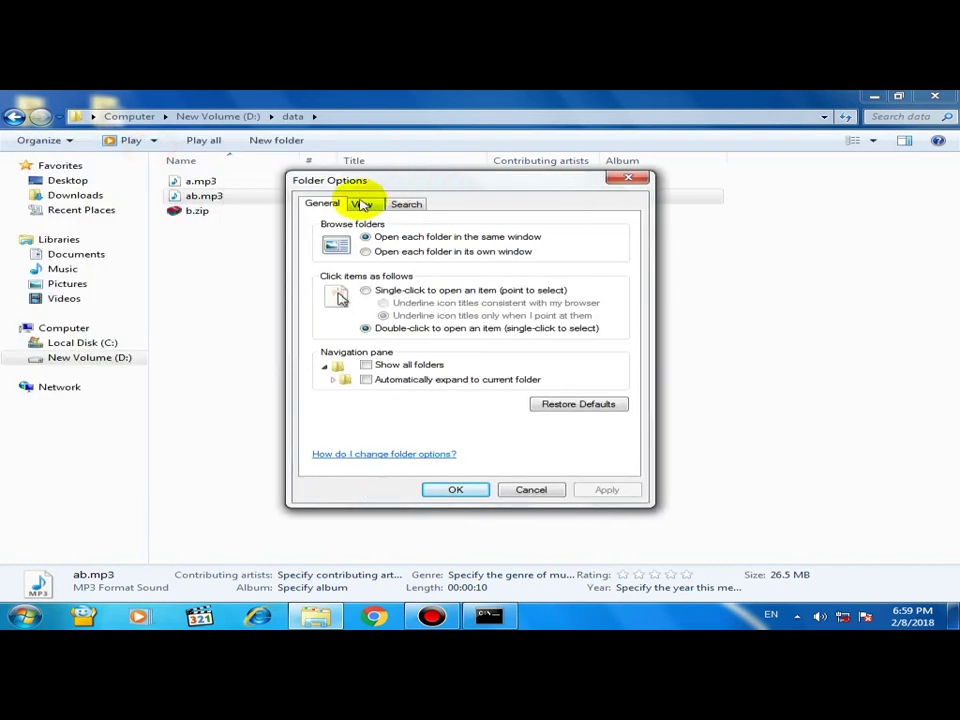
click(362, 205)
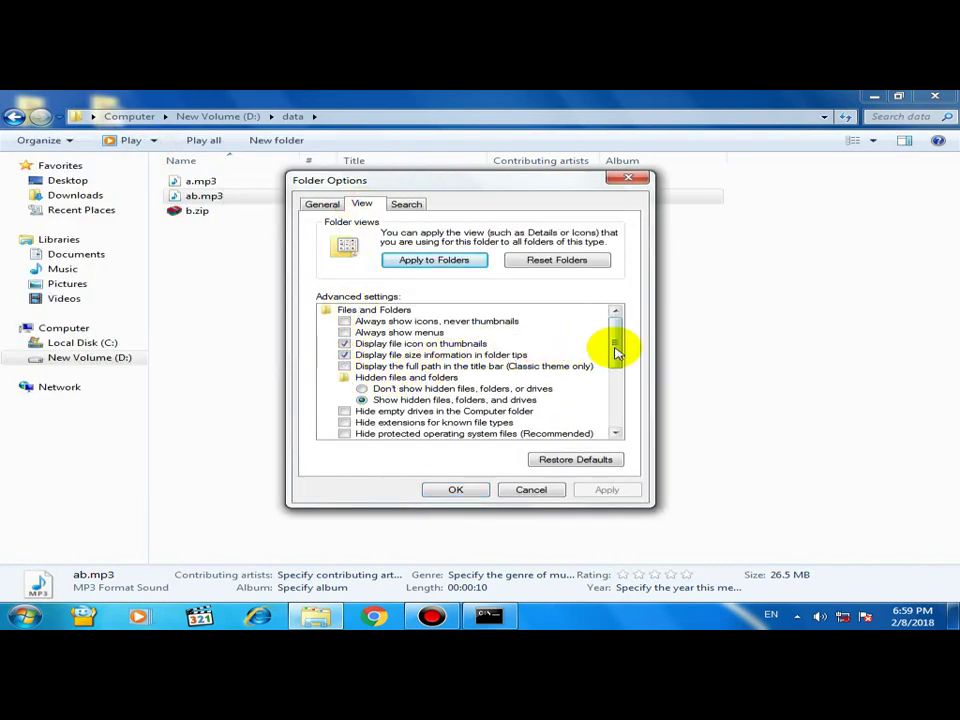
drag(617, 354, 617, 362)
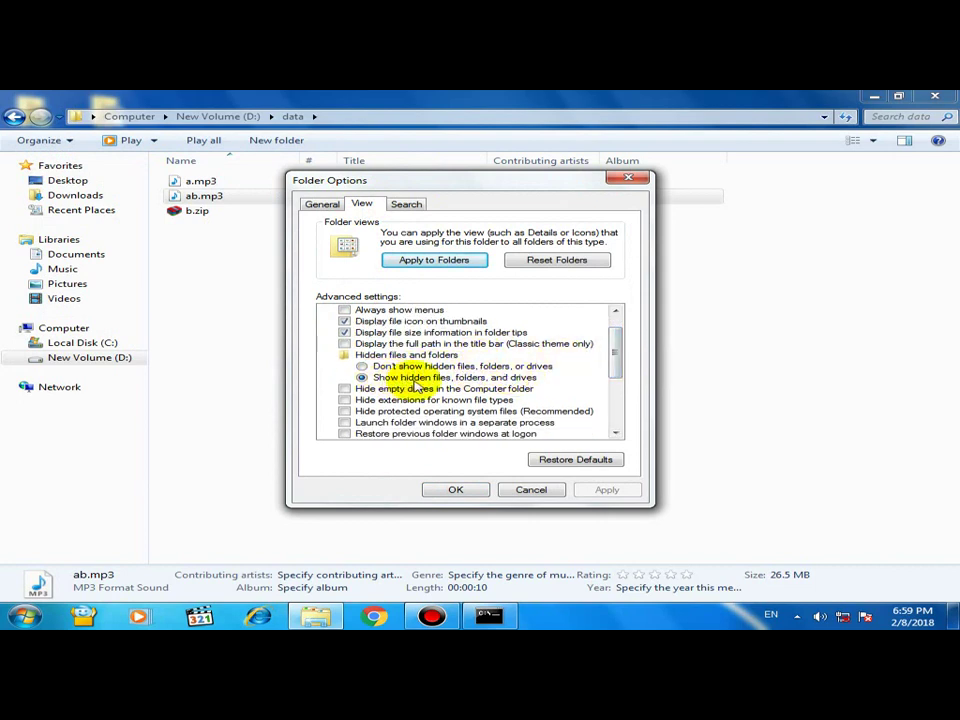
click(345, 389)
click(345, 400)
click(345, 411)
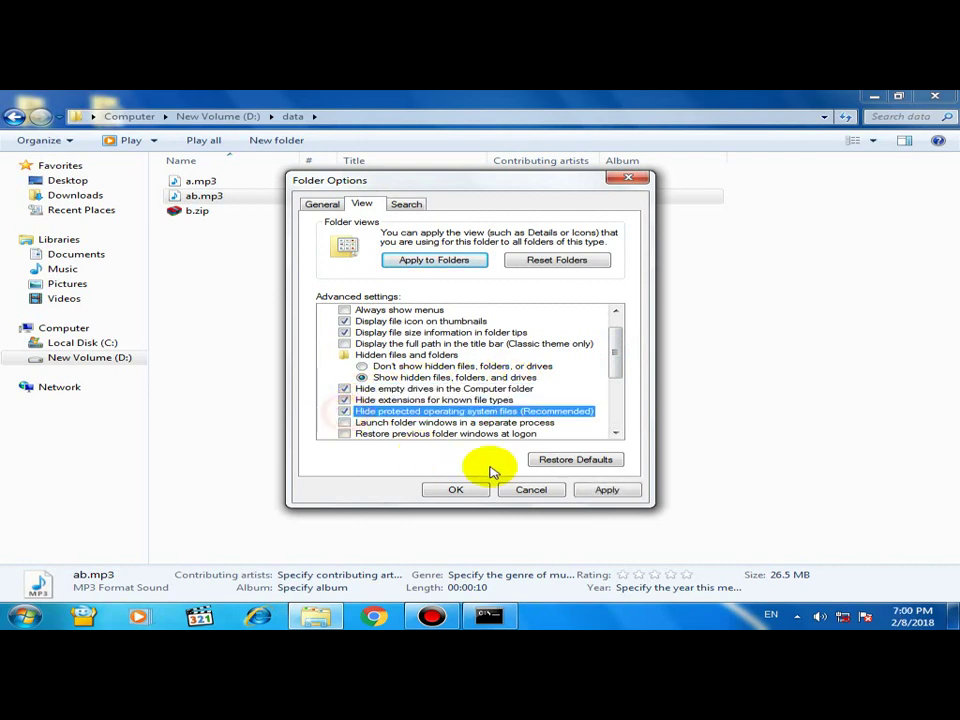
click(596, 490)
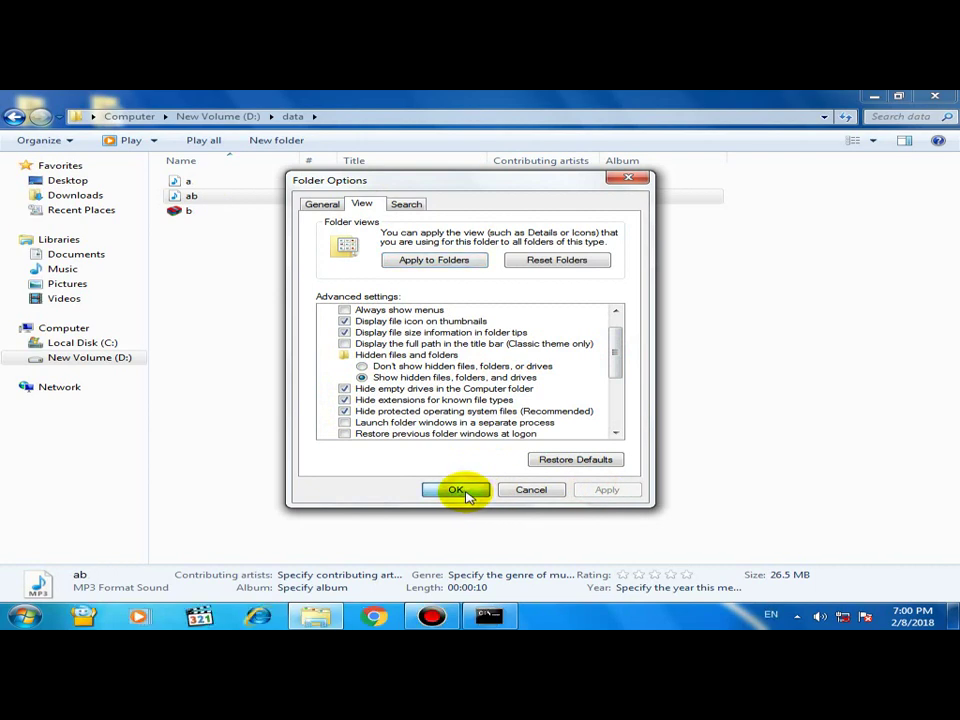
click(456, 490)
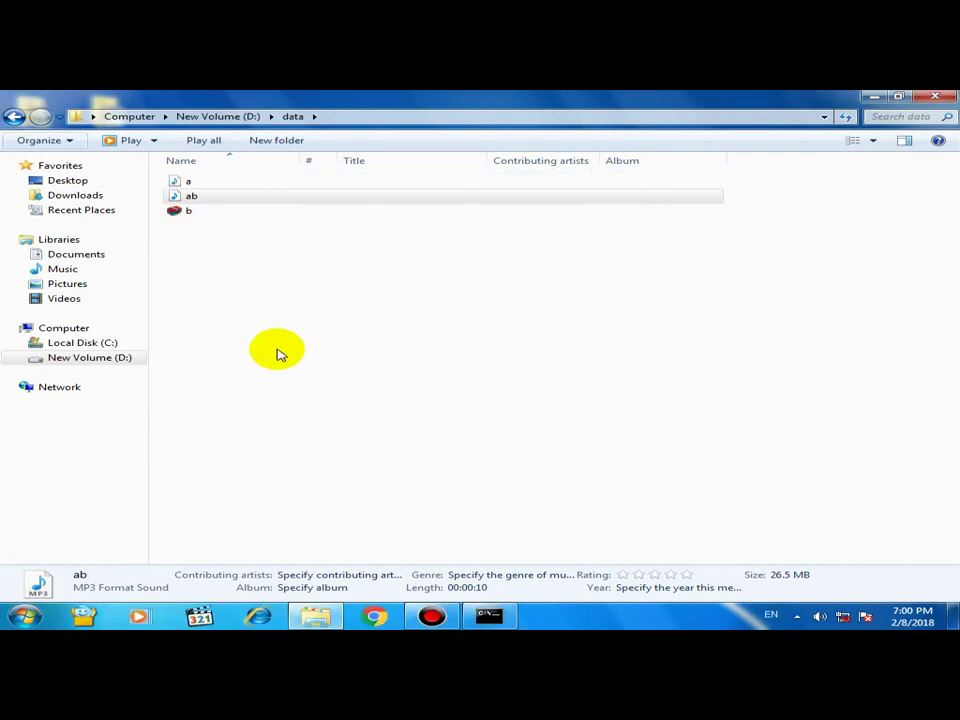
click(193, 236)
click(180, 213)
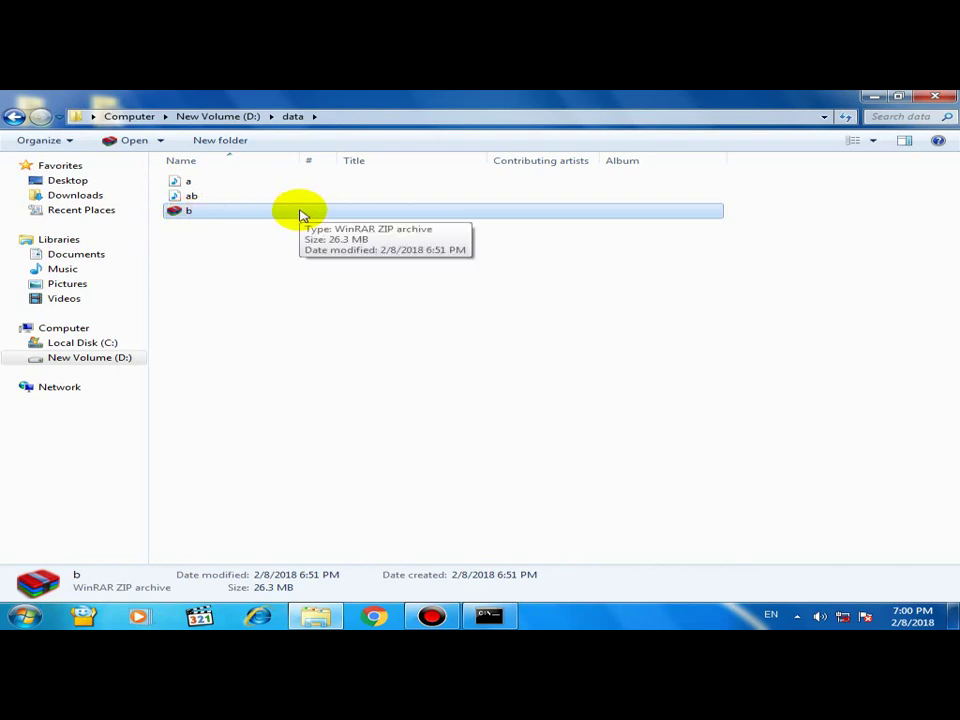
Set Folder Options to show hidden files, folders and drives, and stop hiding empty drives, known file extensions and protected operating system files
click(56, 141)
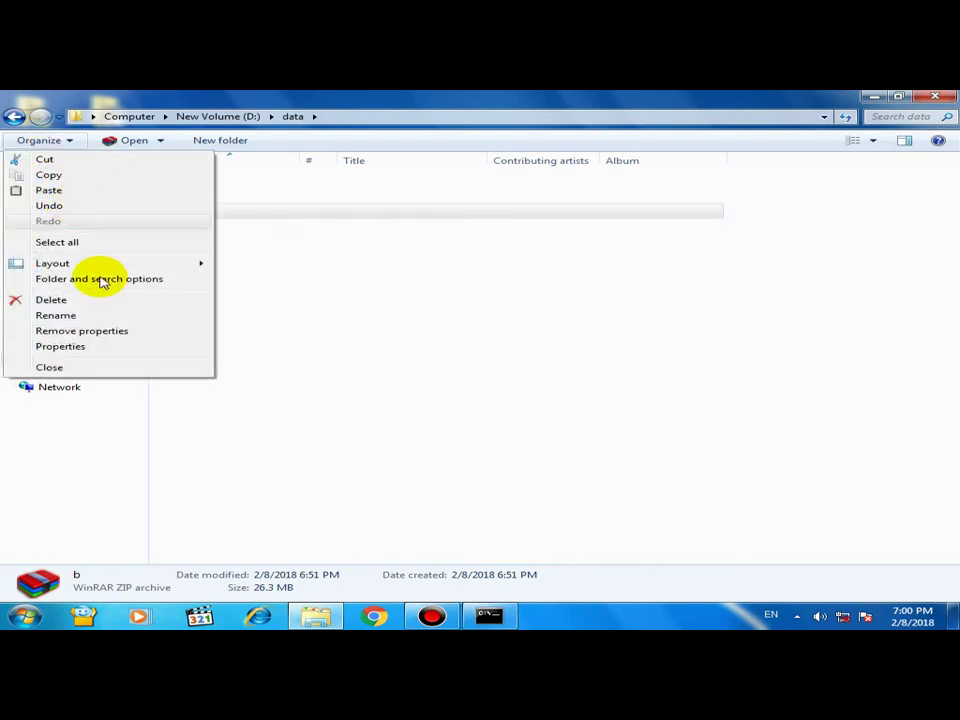
click(103, 282)
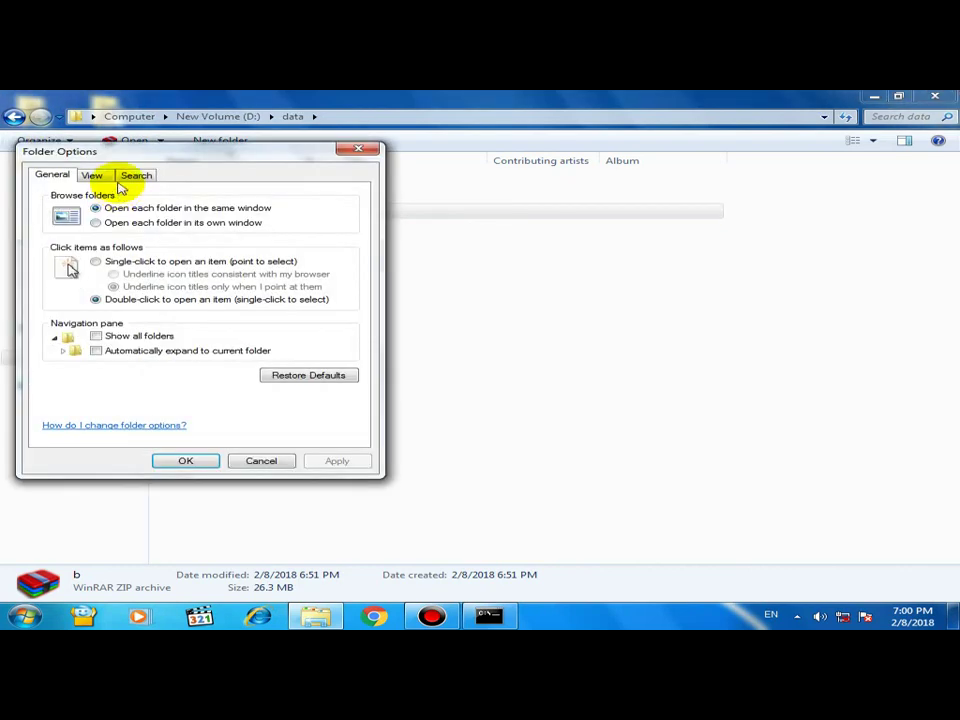
click(92, 177)
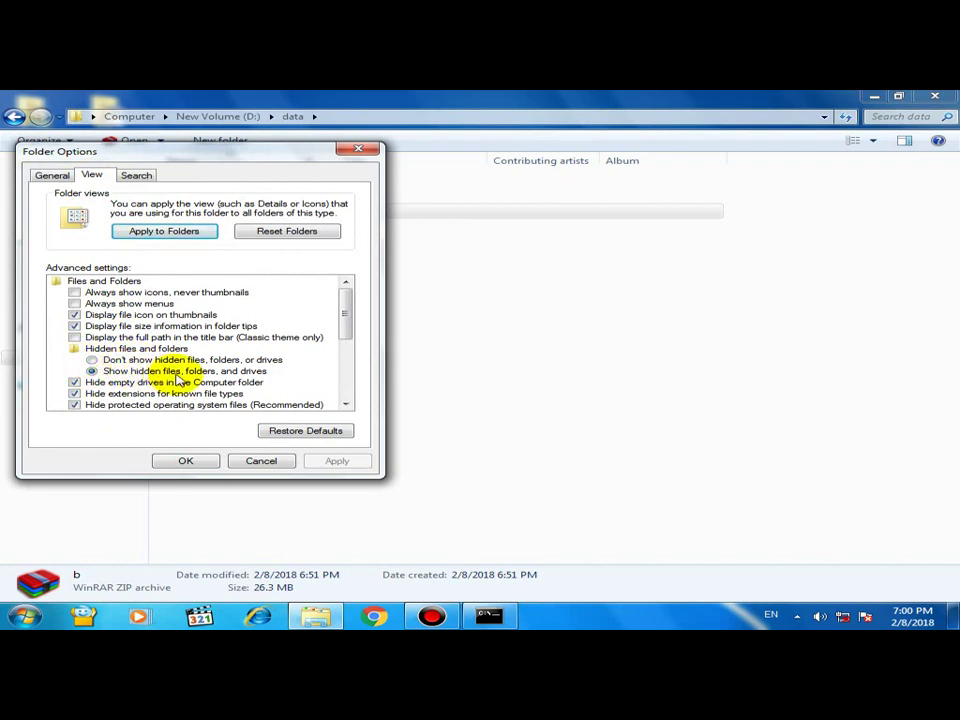
click(178, 372)
drag(171, 151, 461, 128)
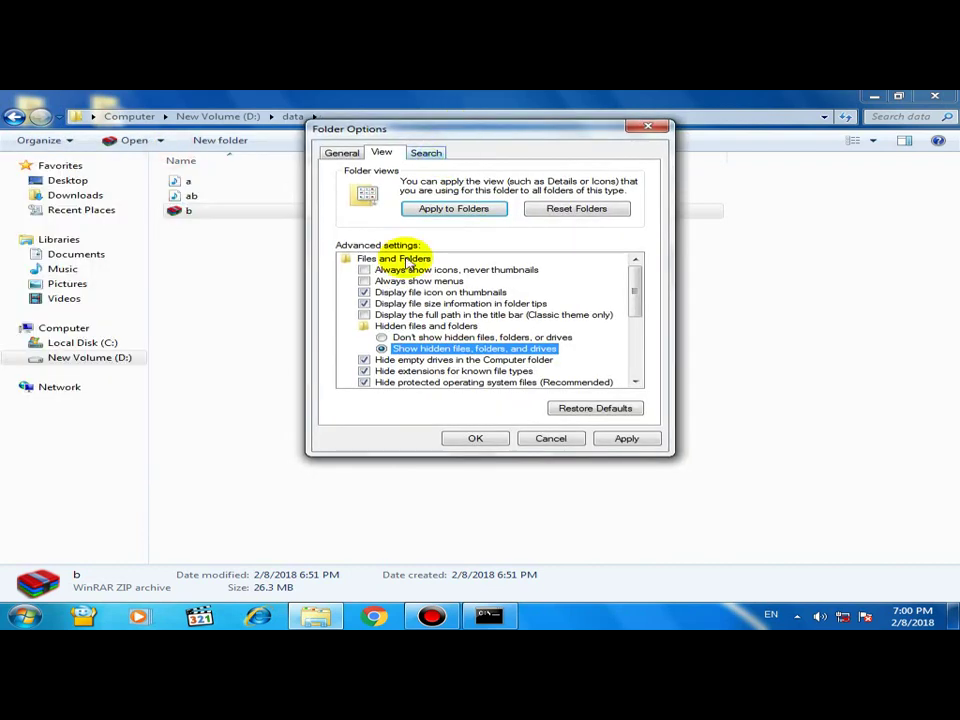
click(366, 360)
click(366, 371)
click(368, 382)
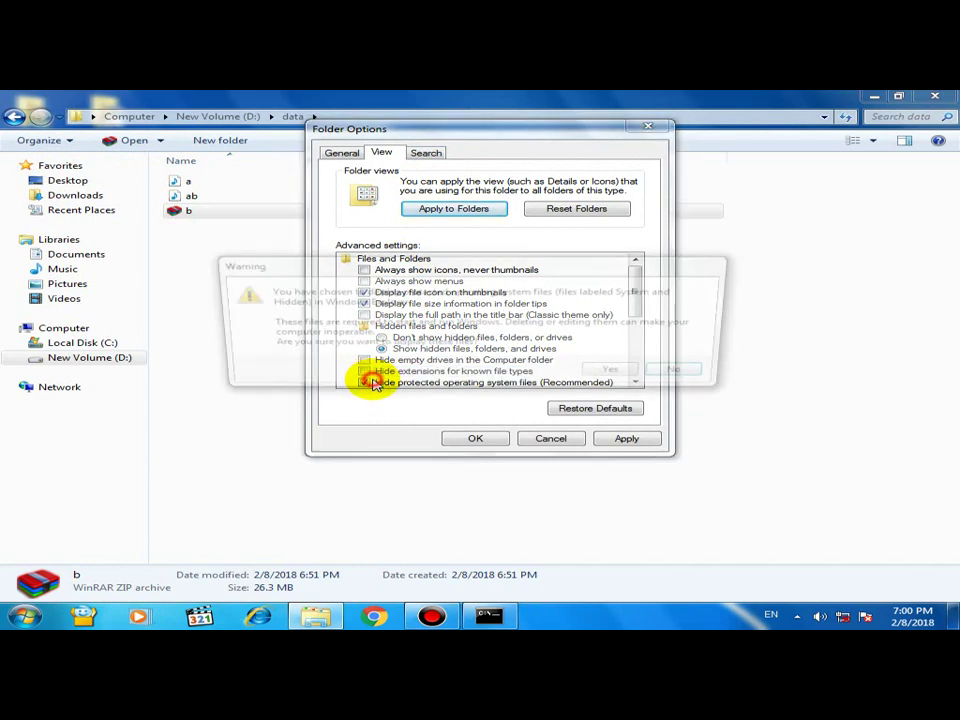
click(630, 377)
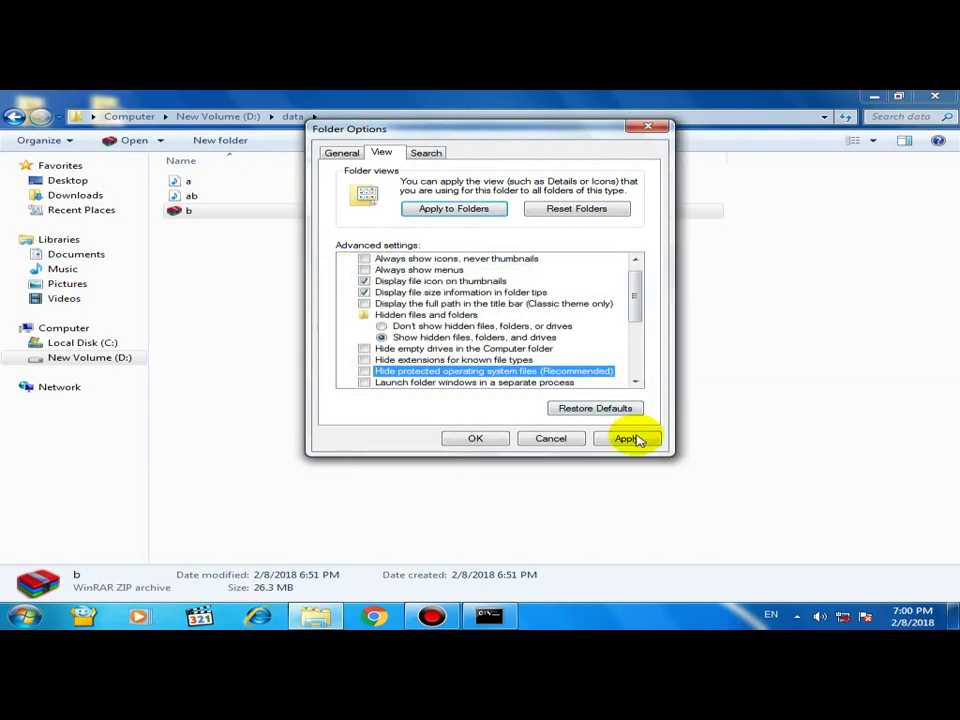
click(630, 438)
click(495, 438)
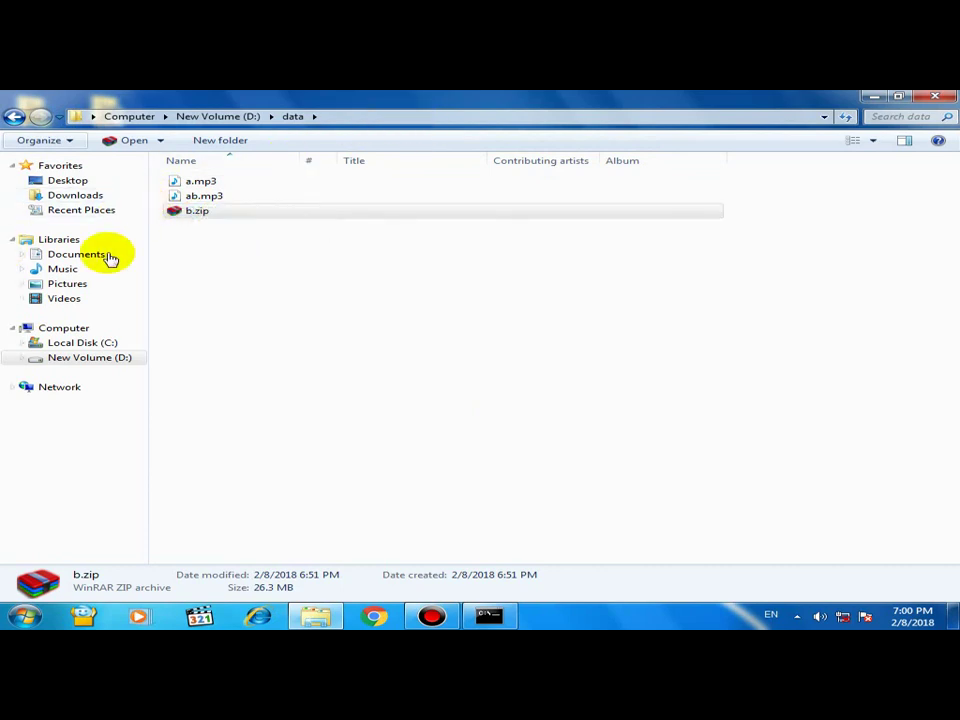
Rename ab.mp3 in the data folder to ab.zip, accepting the extension change
click(203, 202)
click(204, 198)
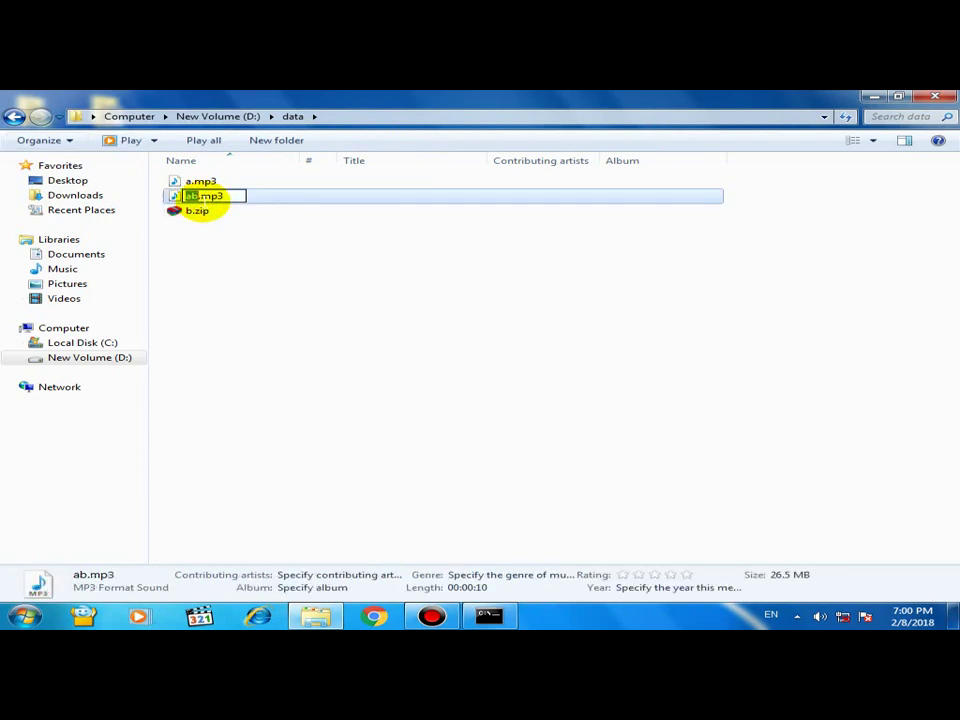
key(End)
drag(222, 196, 202, 196)
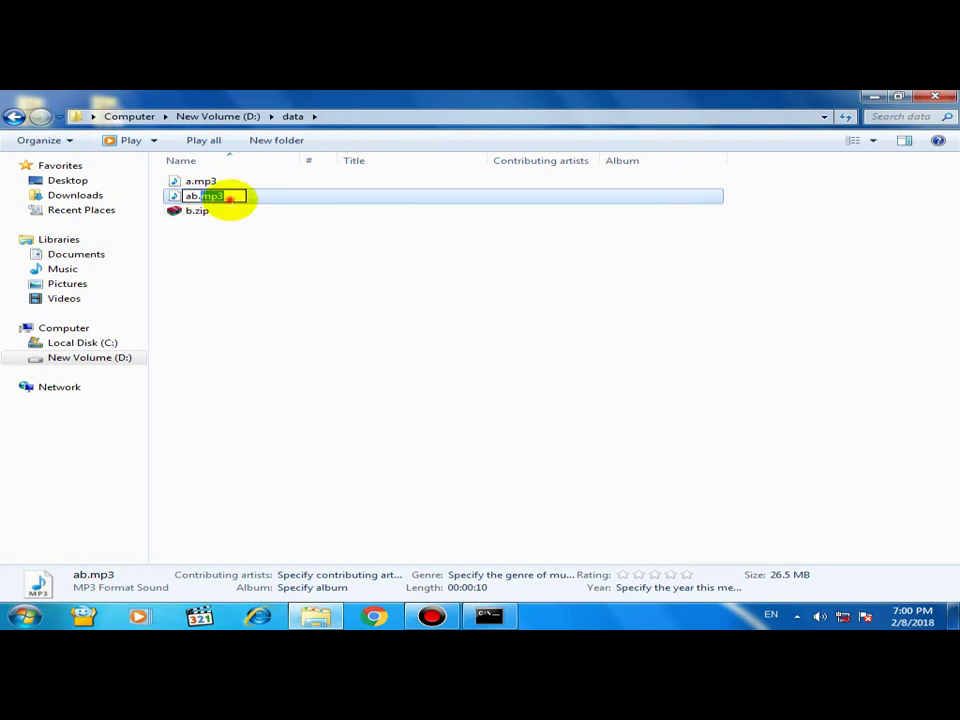
double_click(230, 199)
click(224, 198)
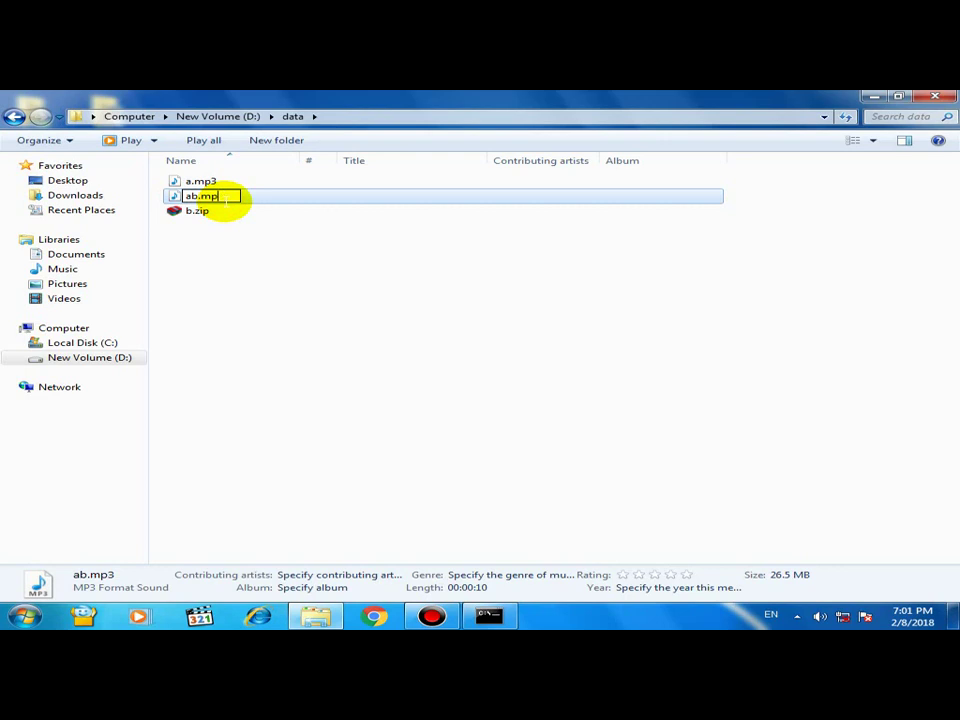
key(BackSpace)
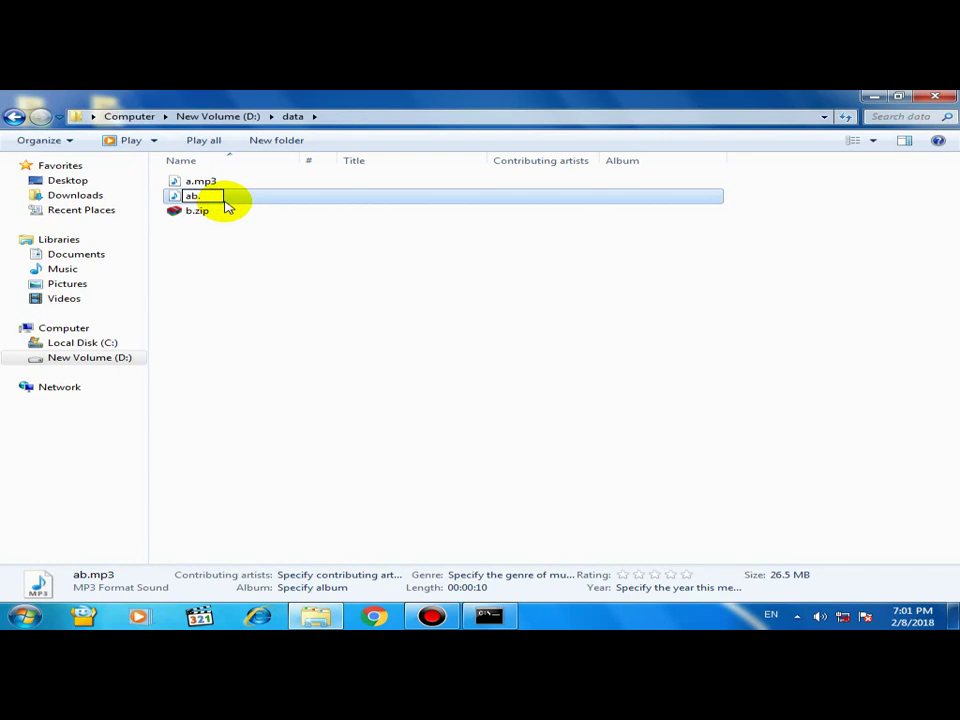
text(ip)
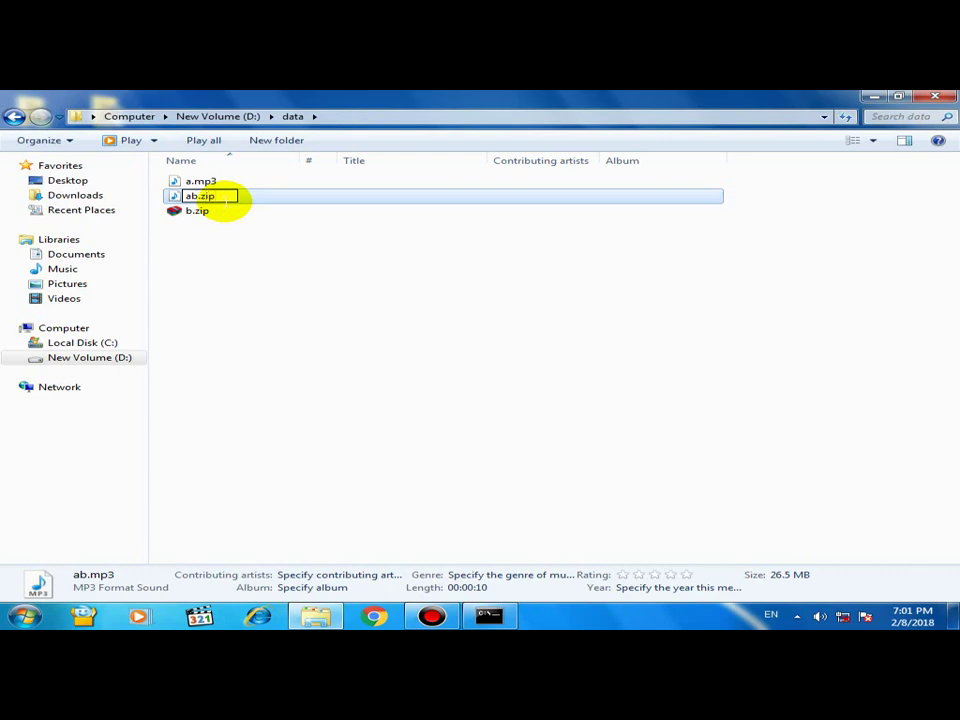
key(Return)
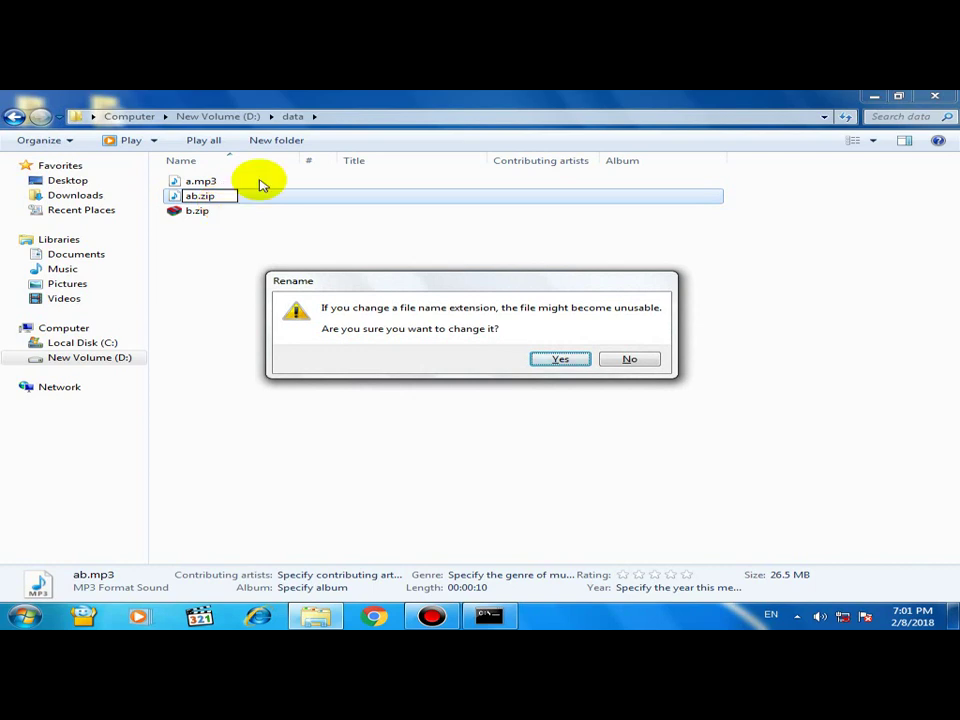
click(570, 360)
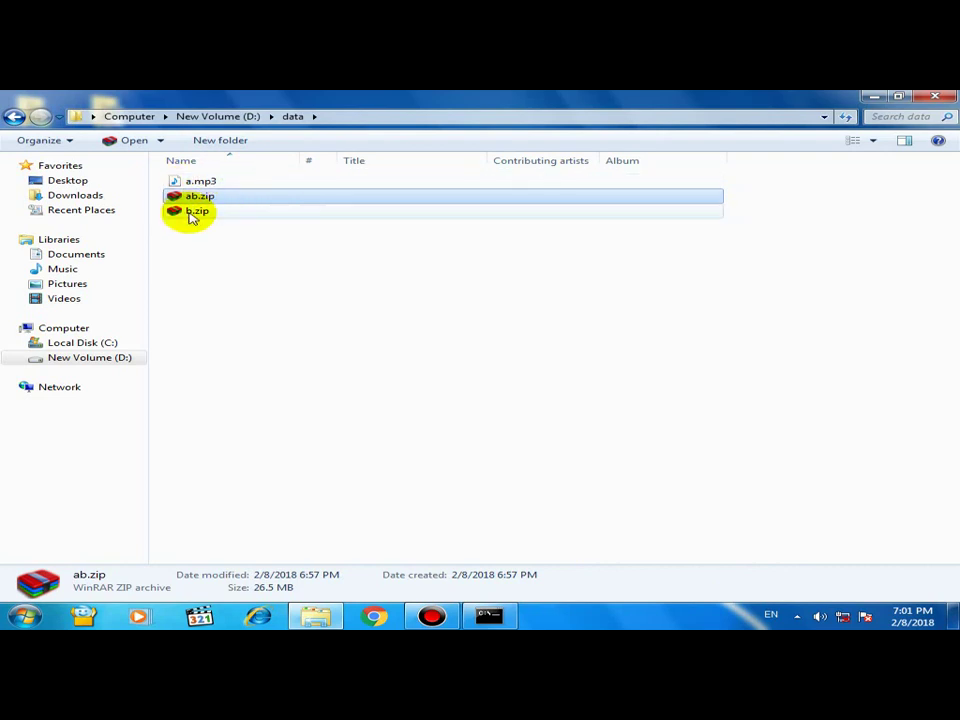
Open ab.zip in WinRAR and extract its contents to D:\data\ab
double_click(200, 197)
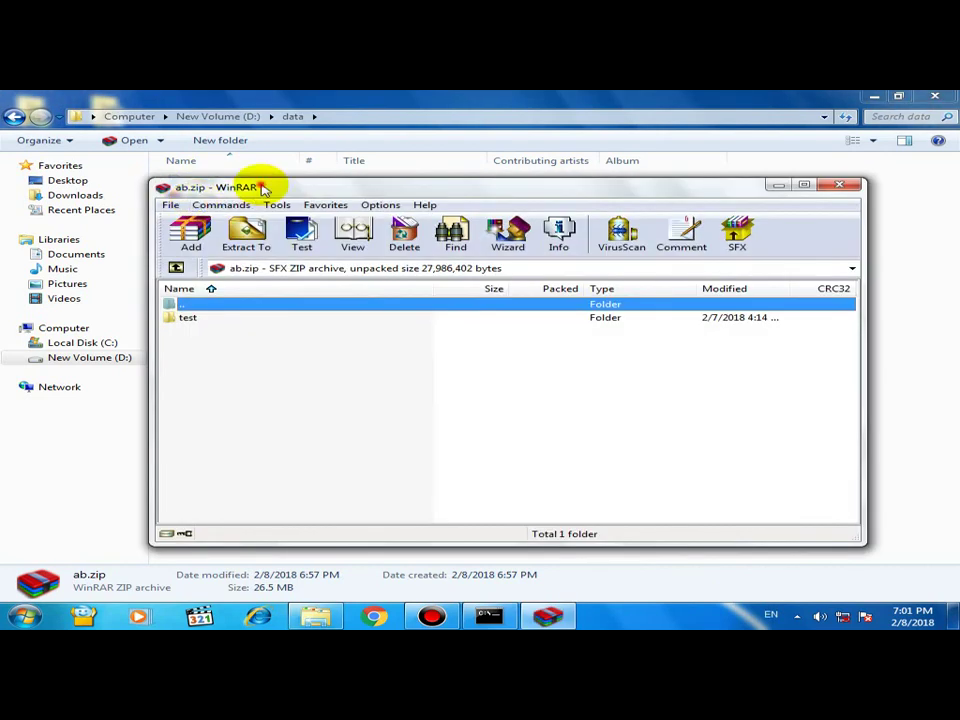
drag(257, 189, 542, 194)
click(533, 240)
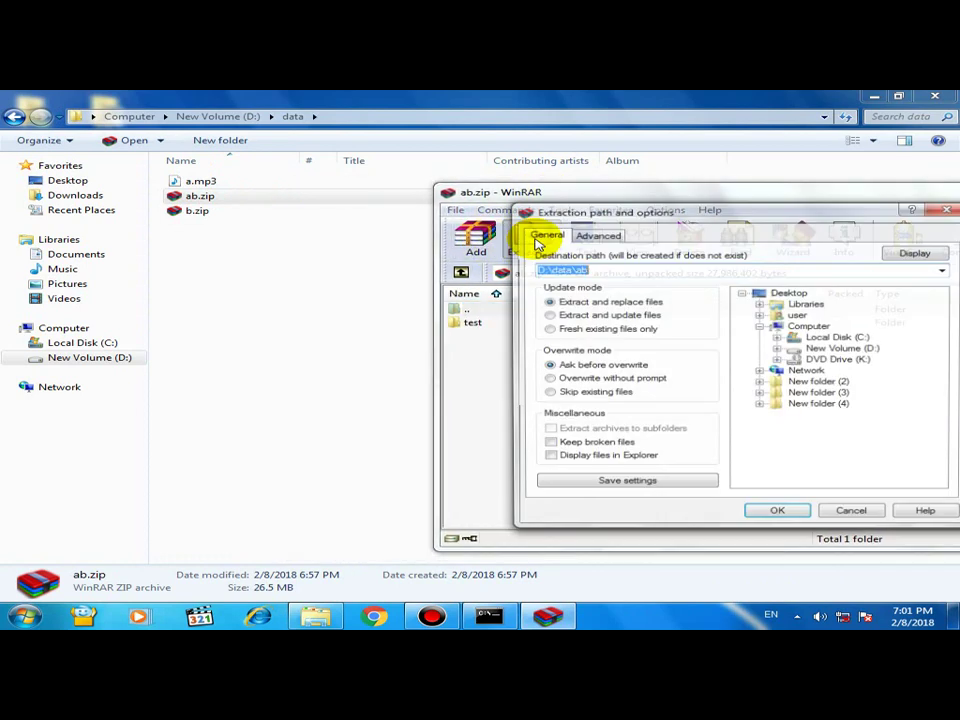
click(767, 516)
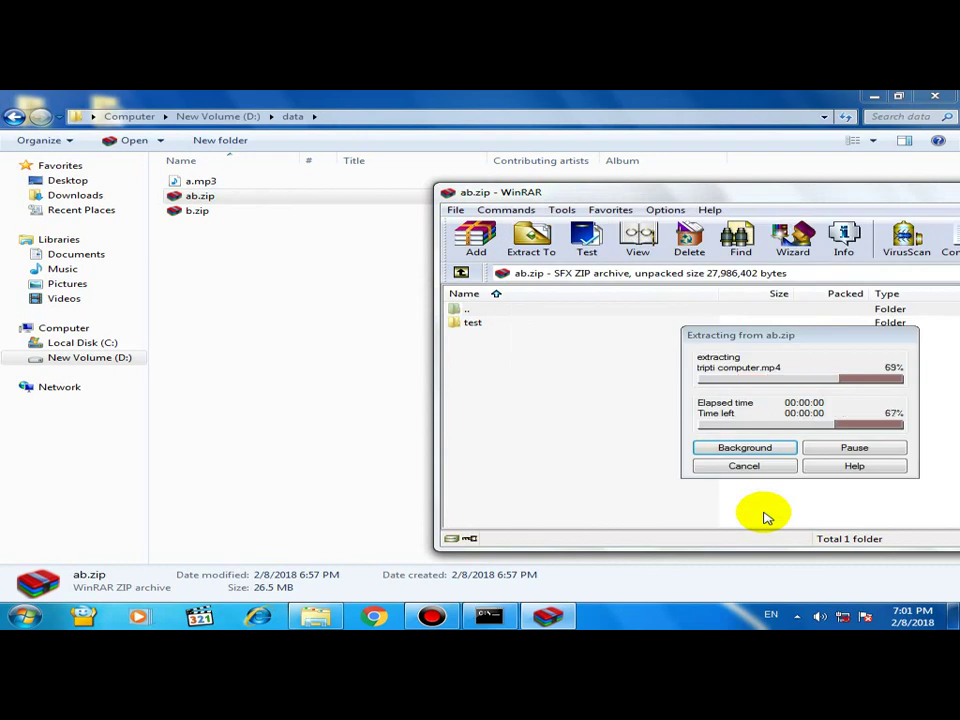
Return to the data folder and open the test folder inside the extracted ab folder to check the recovered files
click(253, 293)
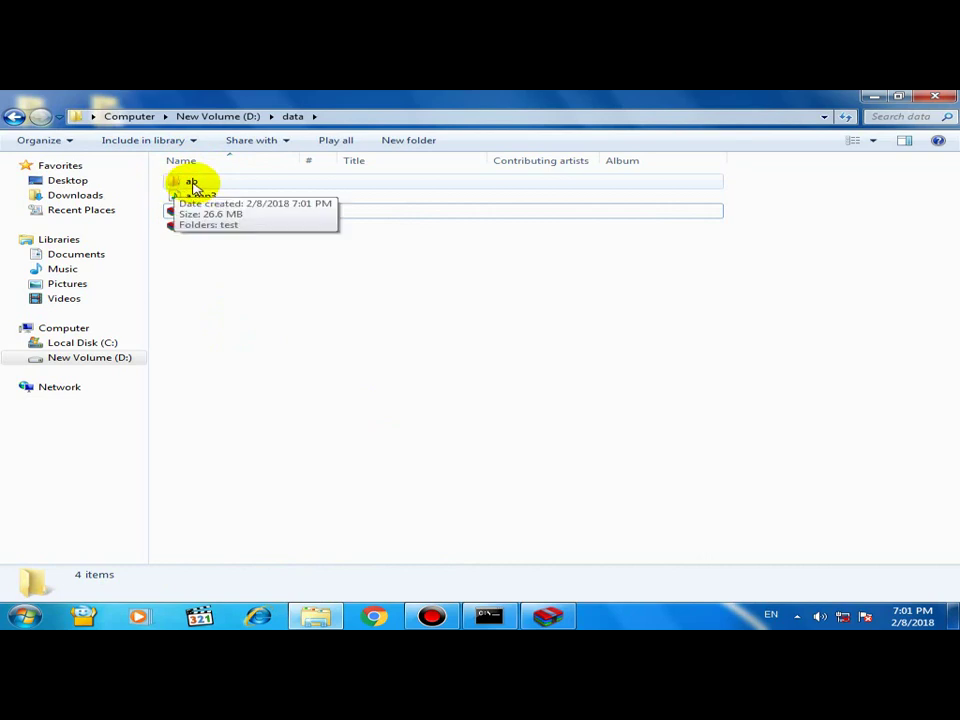
double_click(195, 189)
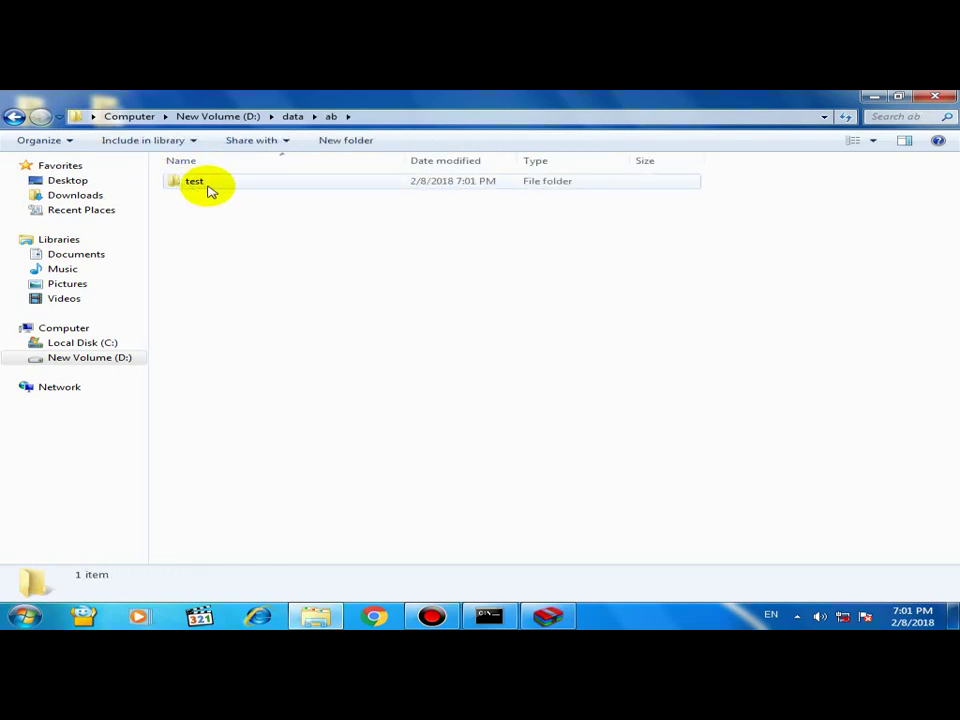
click(207, 189)
double_click(207, 189)
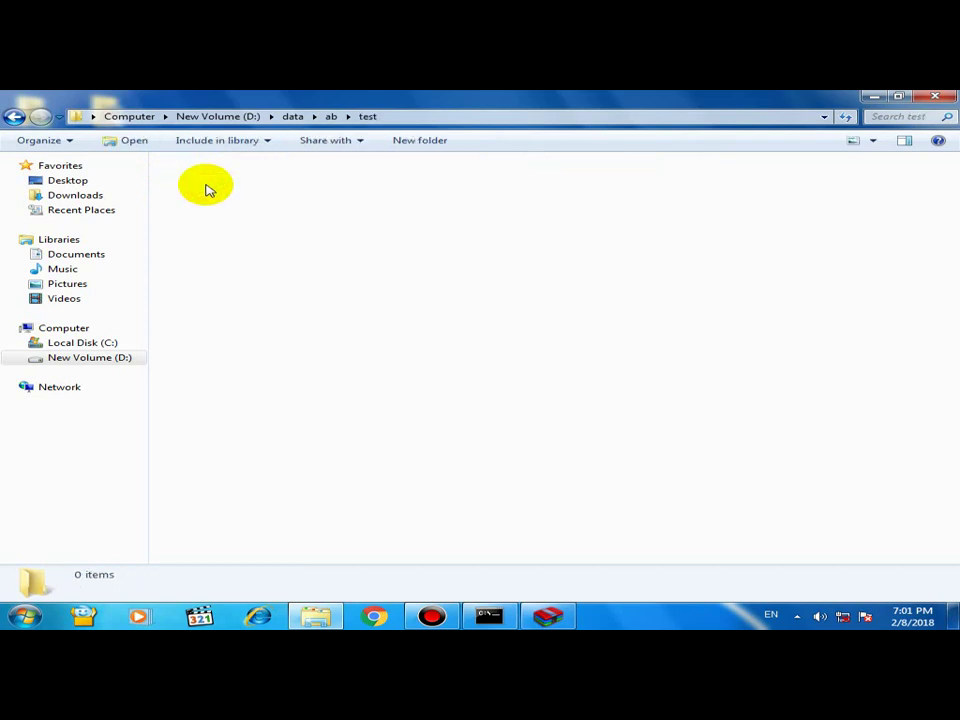